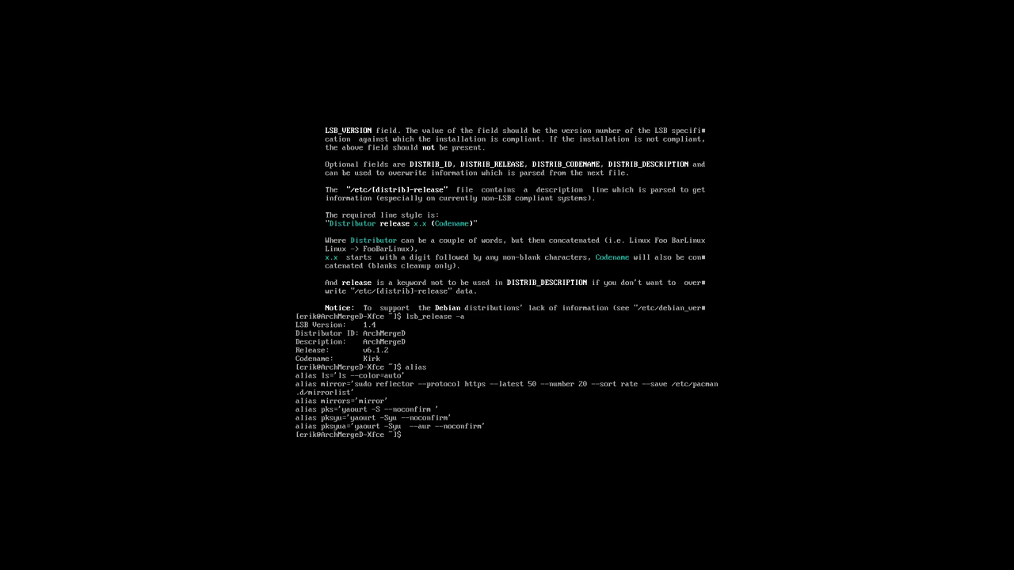
- Refresh the pacman mirror list with the mirror alias, entering the sudo password
{"action": "type", "text": "mirror"}
{"action": "key", "text": "Return"}
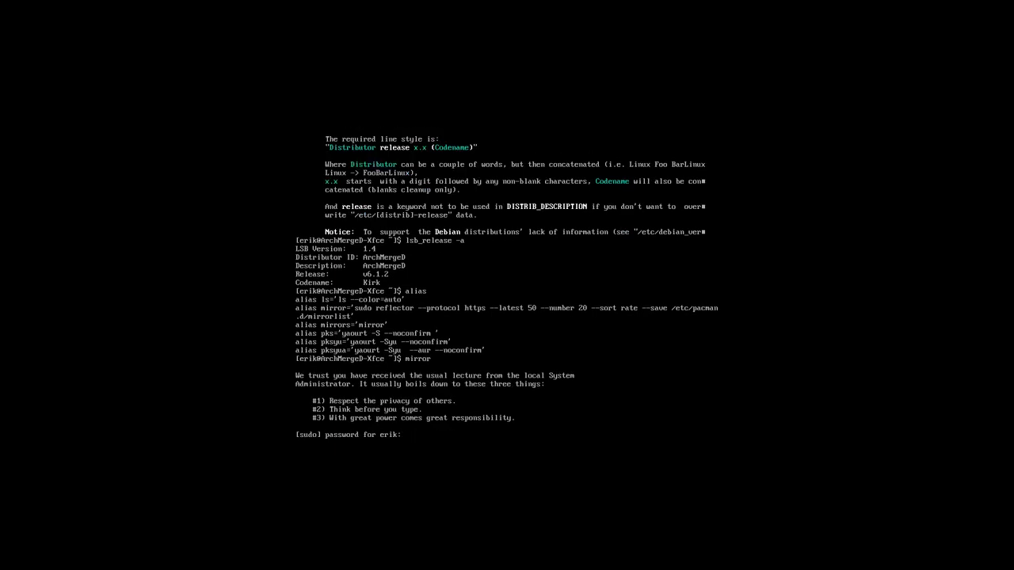
{"action": "key", "text": "Return"}
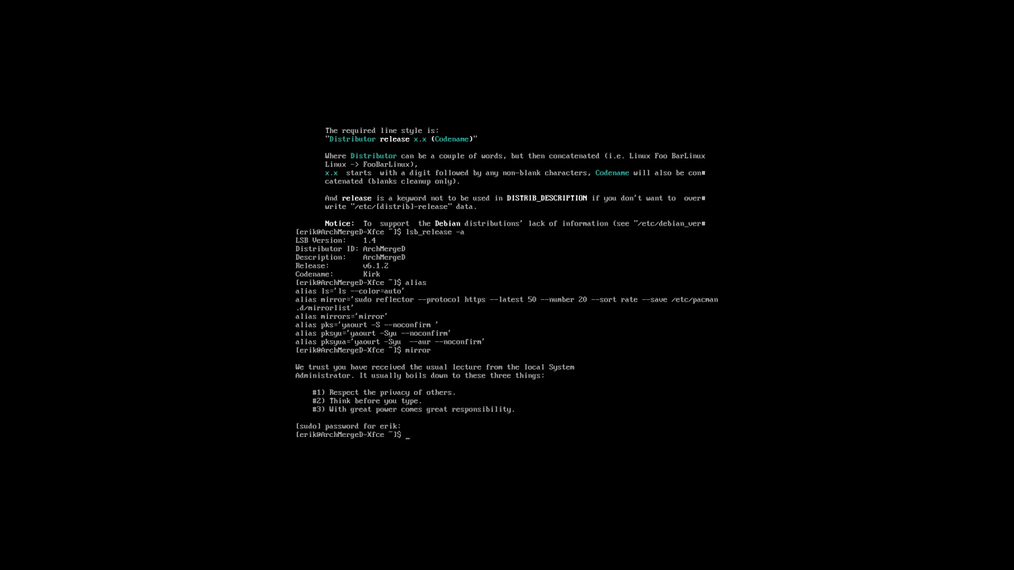
- Check for system upgrades with sudo pacman -Syu and decline the installation
{"action": "type", "text": "sudo pacman -Syu"}
{"action": "key", "text": "Return"}
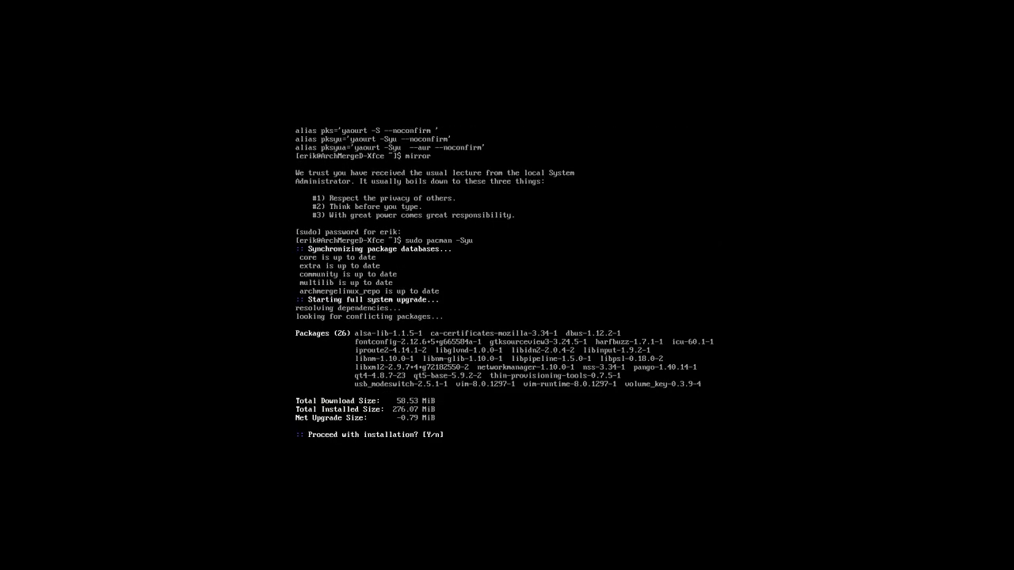
{"action": "type", "text": "n"}
{"action": "key", "text": "Return"}
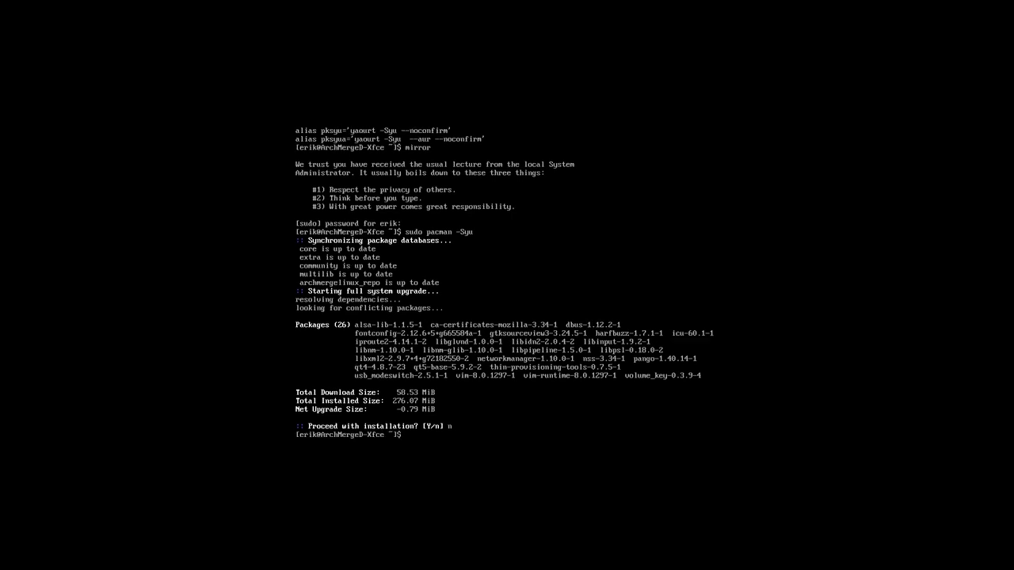
- List the defined shell aliases and update the system including AUR packages with the pksyua alias
{"action": "type", "text": "alias"}
{"action": "key", "text": "Return"}
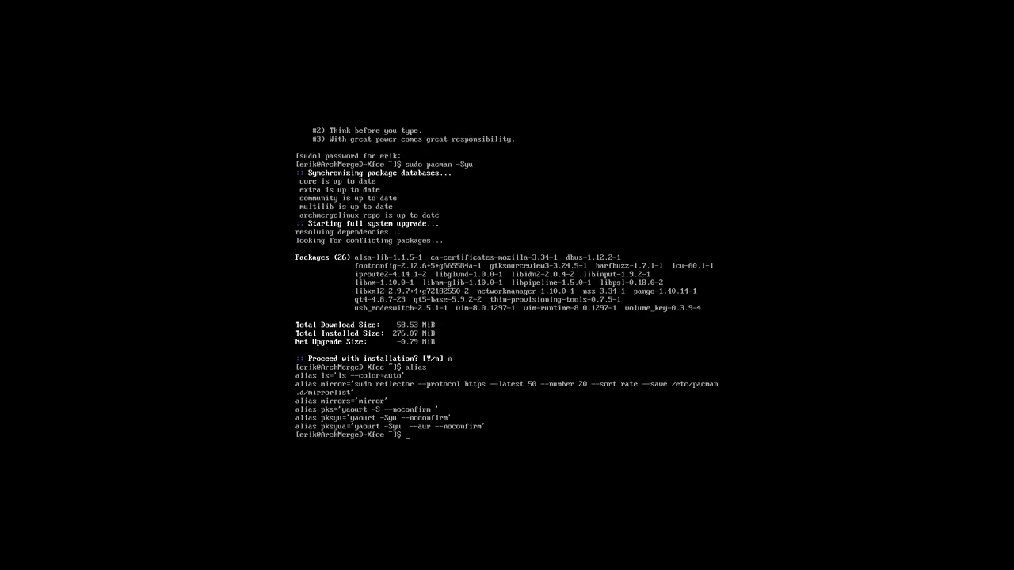
{"action": "type", "text": "pksyua"}
{"action": "key", "text": "Return"}
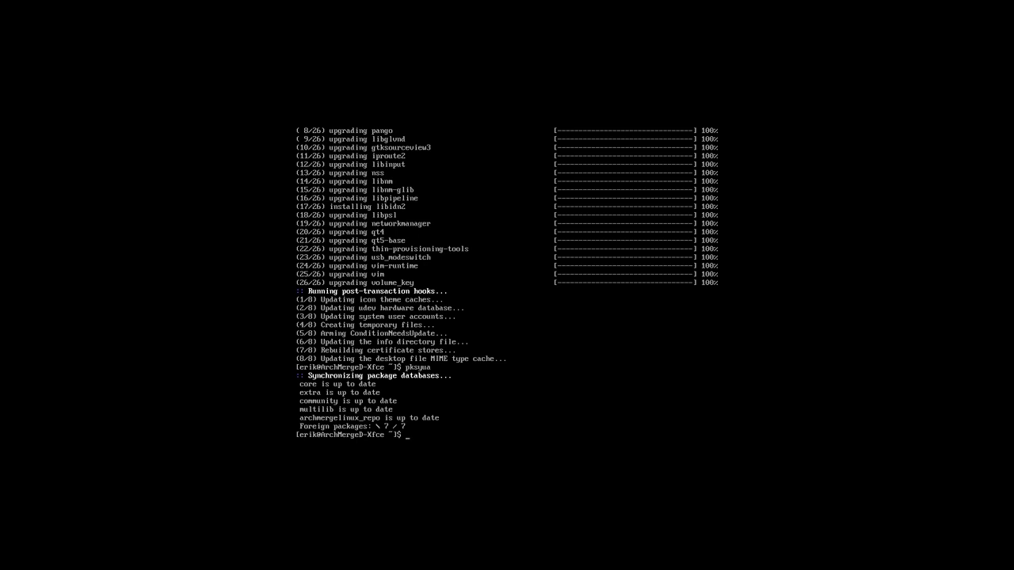
{"action": "type", "text": "t clone"}
{"action": "type", "text": "https://github.com/"}
{"action": "type", "text": "archmergelinux/a"}
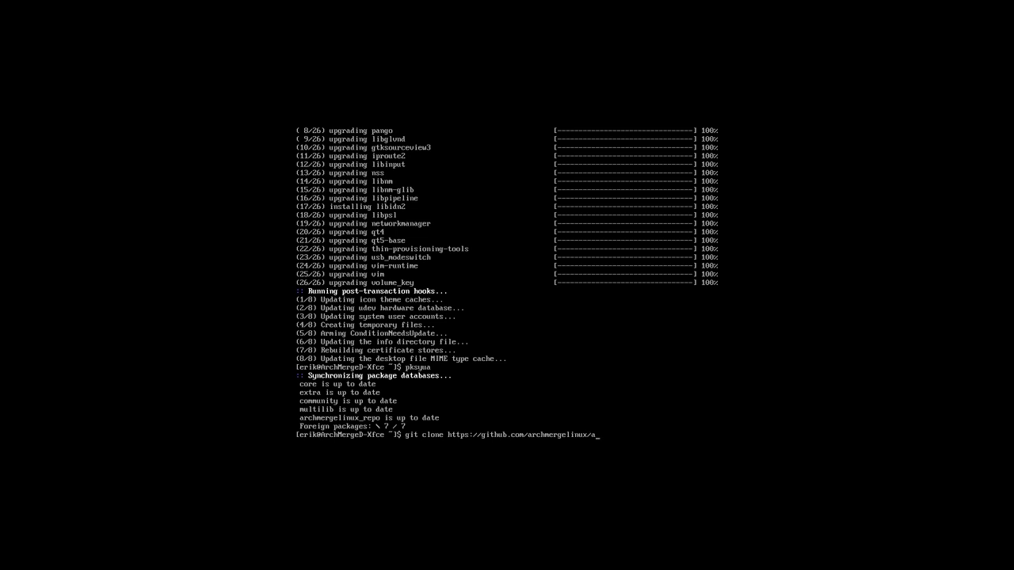
{"action": "type", "text": "md-xfce"}
{"action": "key", "text": "Return"}
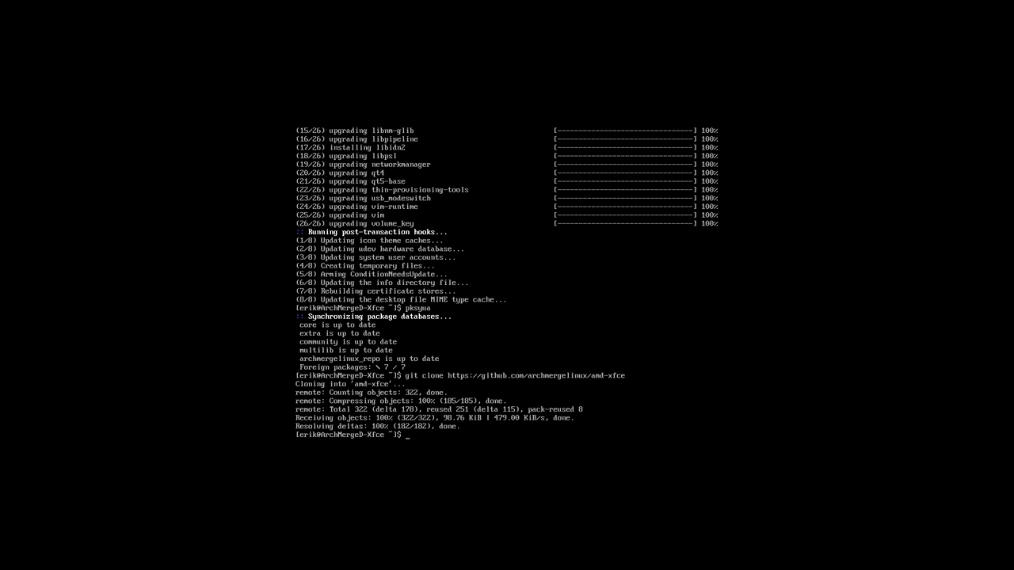
- Change into the cloned amd-xfce folder and list its contents
{"action": "type", "text": "ls"}
{"action": "key", "text": "Return"}
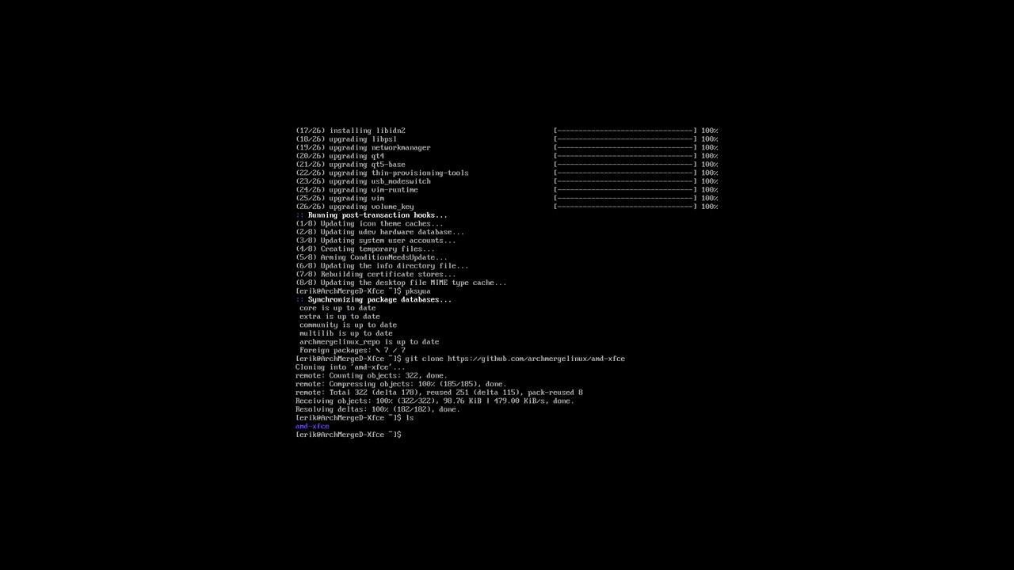
{"action": "type", "text": "cd amd"}
{"action": "key", "text": "Tab"}
{"action": "key", "text": "Return"}
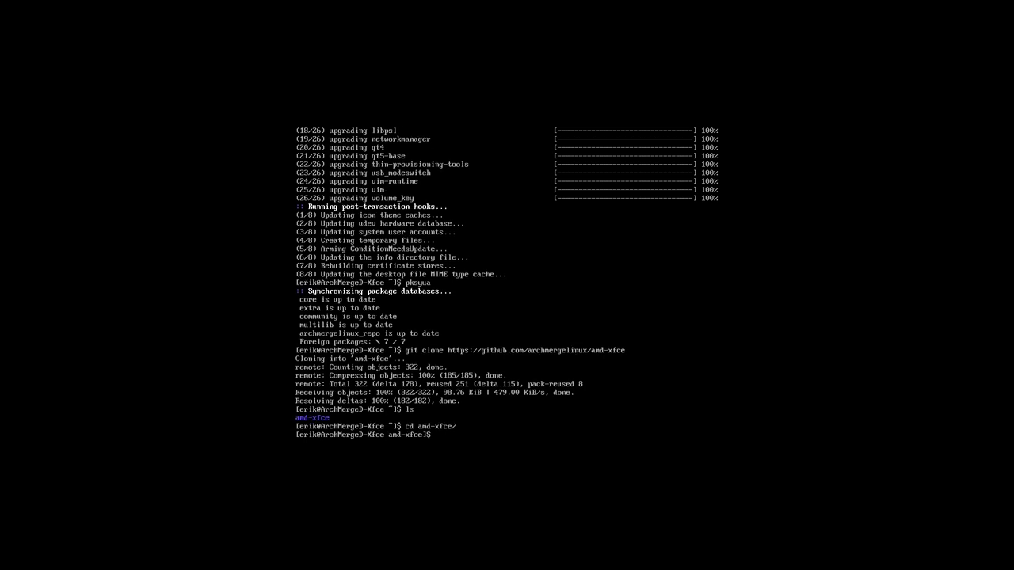
{"action": "type", "text": "ls"}
{"action": "key", "text": "Return"}
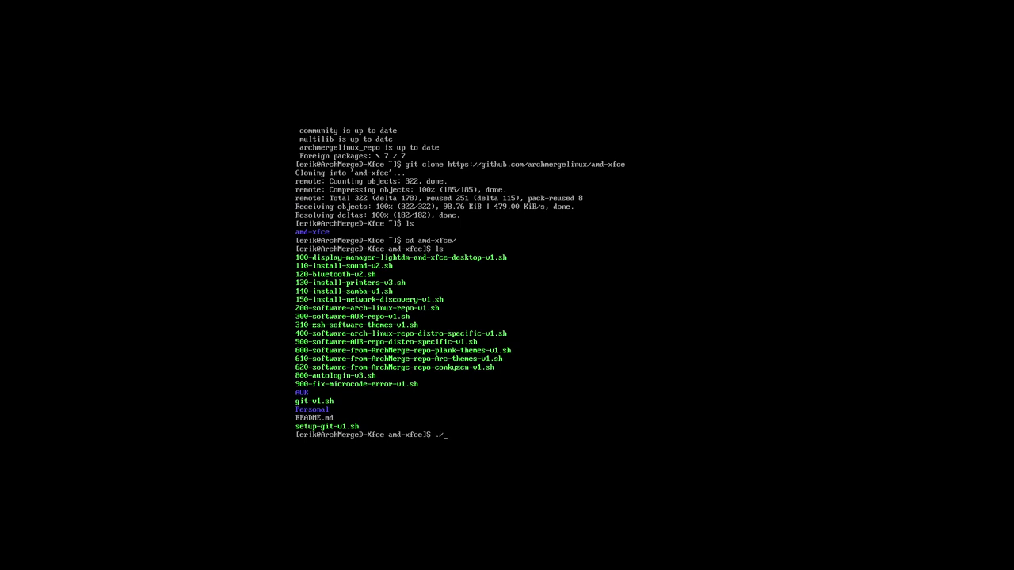
- Run the script 100-display-manager-lightdm-and-xfce-desktop-v1.sh to install LightDM and the Xfce desktop
{"action": "type", "text": "0"}
{"action": "key", "text": "Tab"}
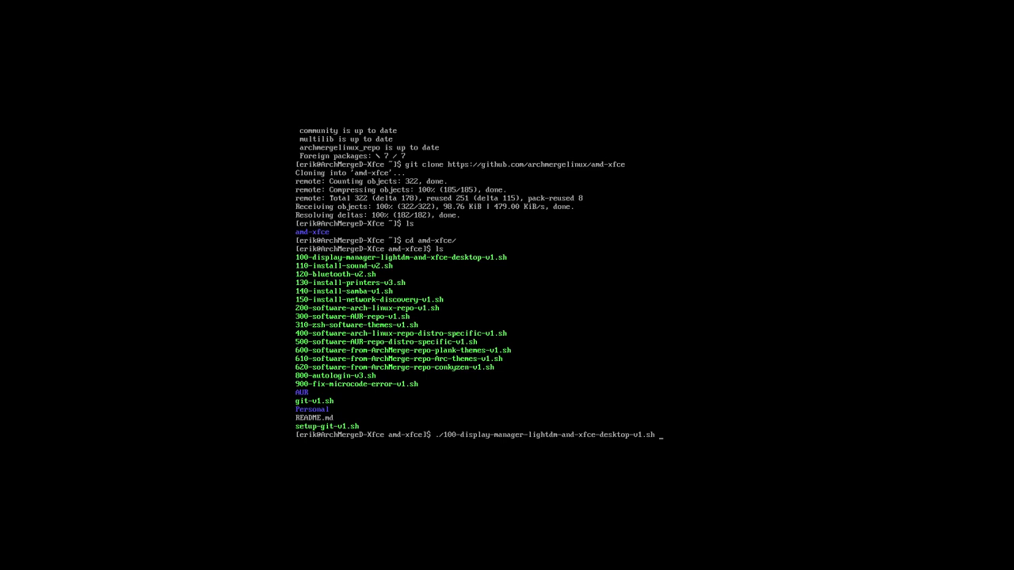
{"action": "key", "text": "Return"}
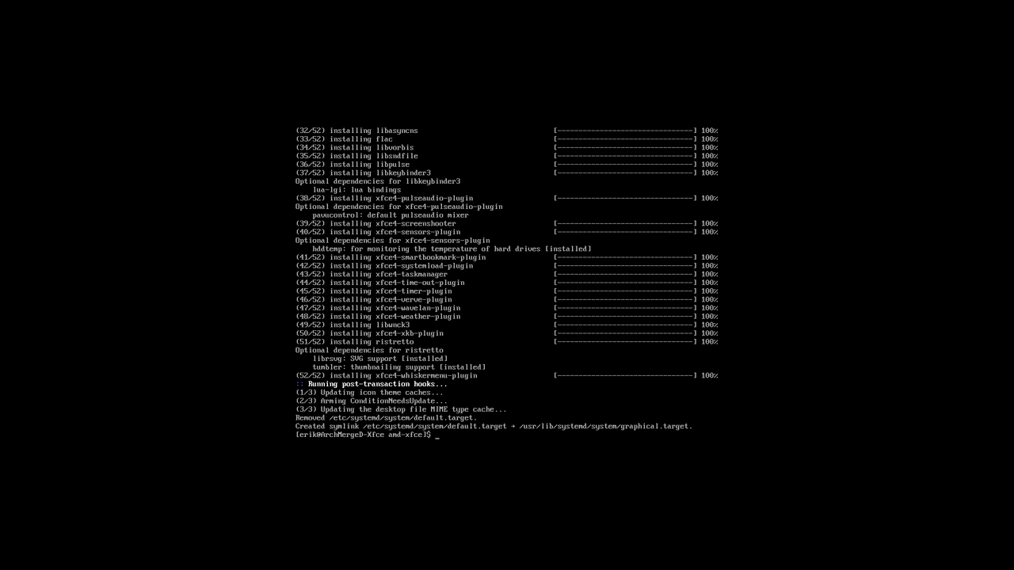
{"action": "type", "text": "ls"}
{"action": "key", "text": "Return"}
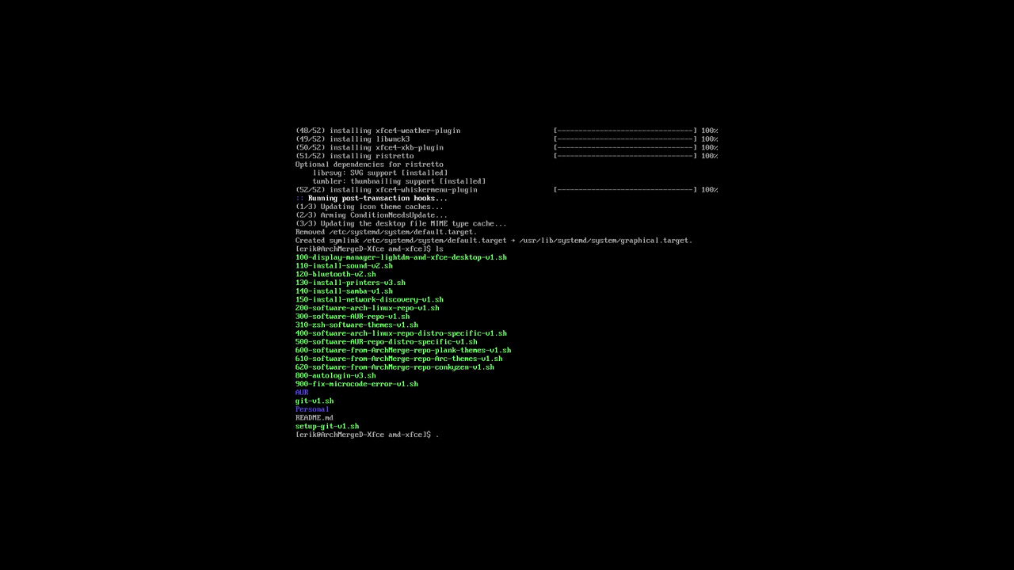
{"action": "type", "text": "./11"}
{"action": "key", "text": "Tab"}
{"action": "key", "text": "BackSpace"}
{"action": "key", "text": "BackSpace"}
{"action": "key", "text": "BackSpace"}
{"action": "key", "text": "BackSpace"}
{"action": "key", "text": "BackSpace"}
{"action": "key", "text": "BackSpace"}
{"action": "key", "text": "BackSpace"}
{"action": "key", "text": "BackSpace"}
{"action": "key", "text": "BackSpace"}
{"action": "key", "text": "BackSpace"}
{"action": "key", "text": "BackSpace"}
{"action": "key", "text": "BackSpace"}
{"action": "key", "text": "BackSpace"}
{"action": "key", "text": "BackSpace"}
{"action": "key", "text": "BackSpace"}
{"action": "key", "text": "BackSpace"}
{"action": "key", "text": "BackSpace"}
{"action": "key", "text": "BackSpace"}
{"action": "key", "text": "BackSpace"}
{"action": "key", "text": "BackSpace"}
- Start the new Xfce desktop session and set up the panel with the default configuration
{"action": "type", "text": "su"}
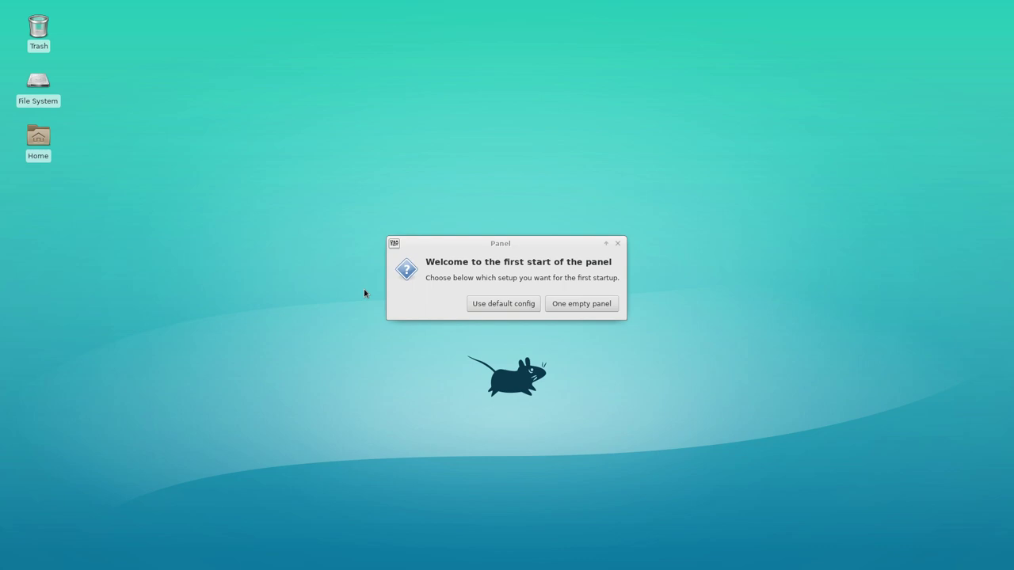
{"action": "left_click", "coordinate": [515, 305]}
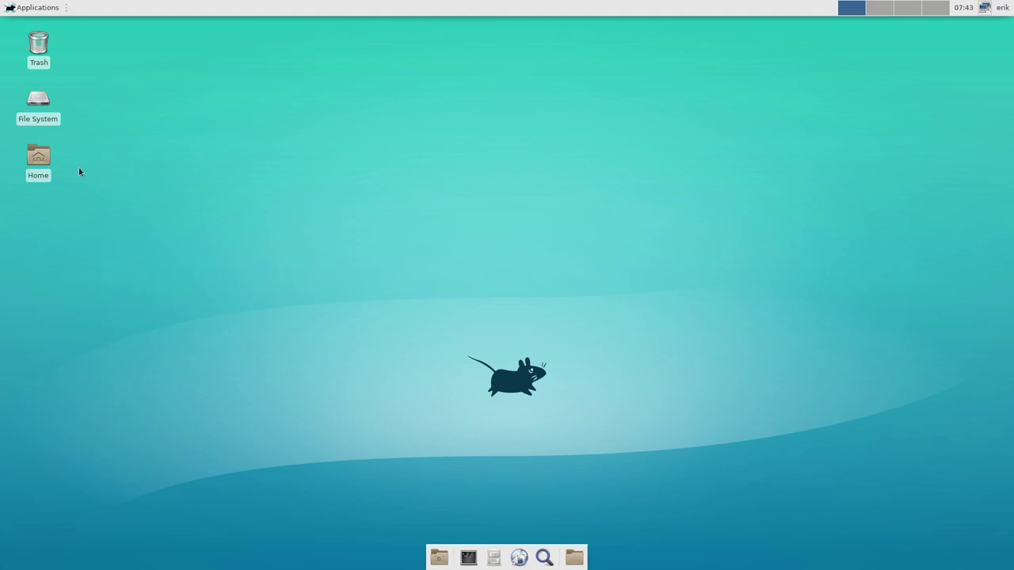
- Open the home folder in the file manager and a terminal from it, tiling both windows side by side
{"action": "double_click", "coordinate": [38, 159]}
{"action": "left_click_drag", "start_coordinate": [476, 158], "coordinate": [0, 244]}
{"action": "right_click", "coordinate": [263, 201]}
{"action": "left_click", "coordinate": [316, 250]}
{"action": "left_click_drag", "start_coordinate": [670, 32], "coordinate": [1011, 156]}
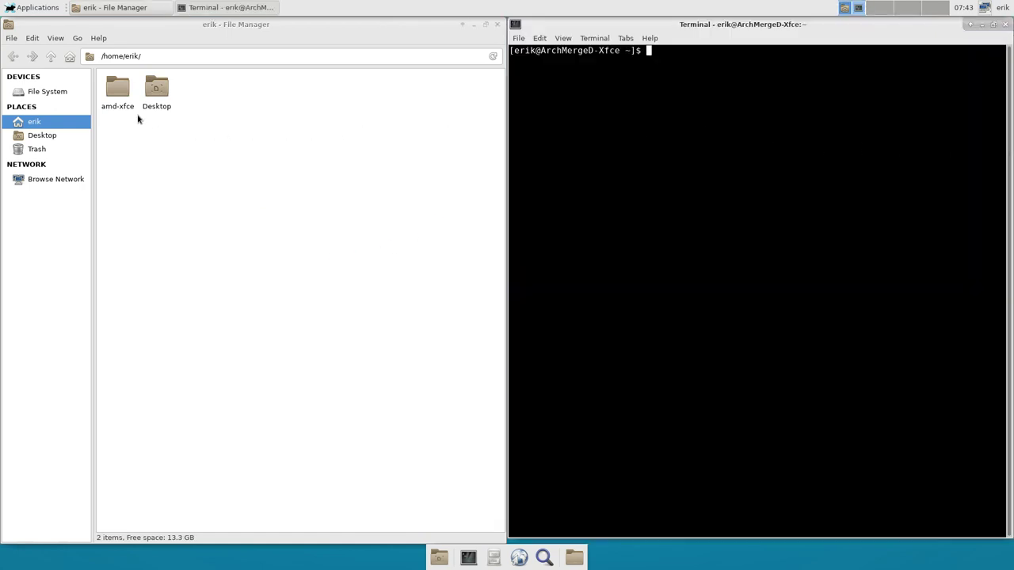
- Open the amd-xfce folder and replace the terminal with one started in that folder, tiled beside the file manager
{"action": "double_click", "coordinate": [117, 89]}
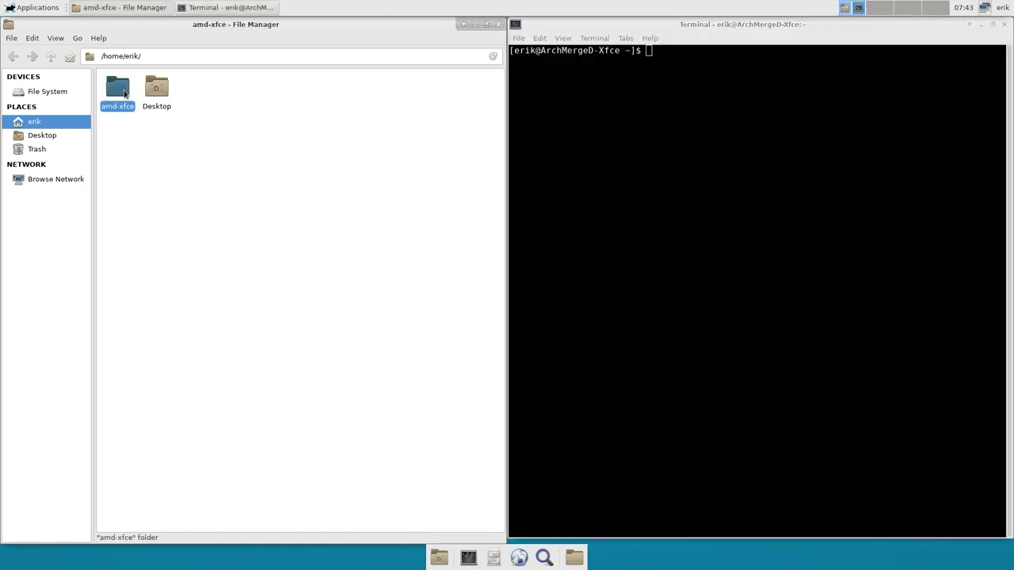
{"action": "left_click", "coordinate": [1003, 23]}
{"action": "right_click", "coordinate": [398, 316]}
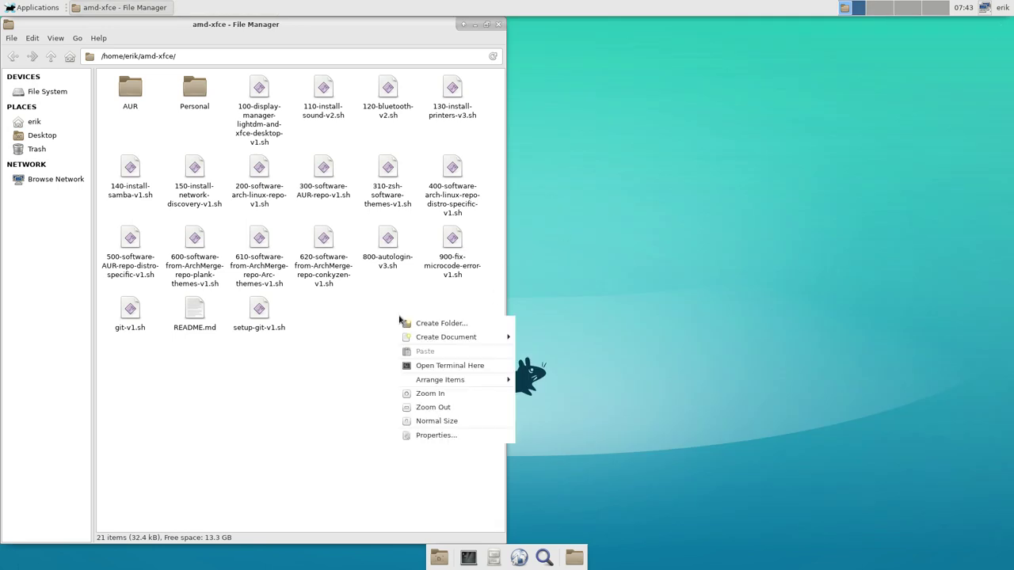
{"action": "left_click", "coordinate": [444, 363]}
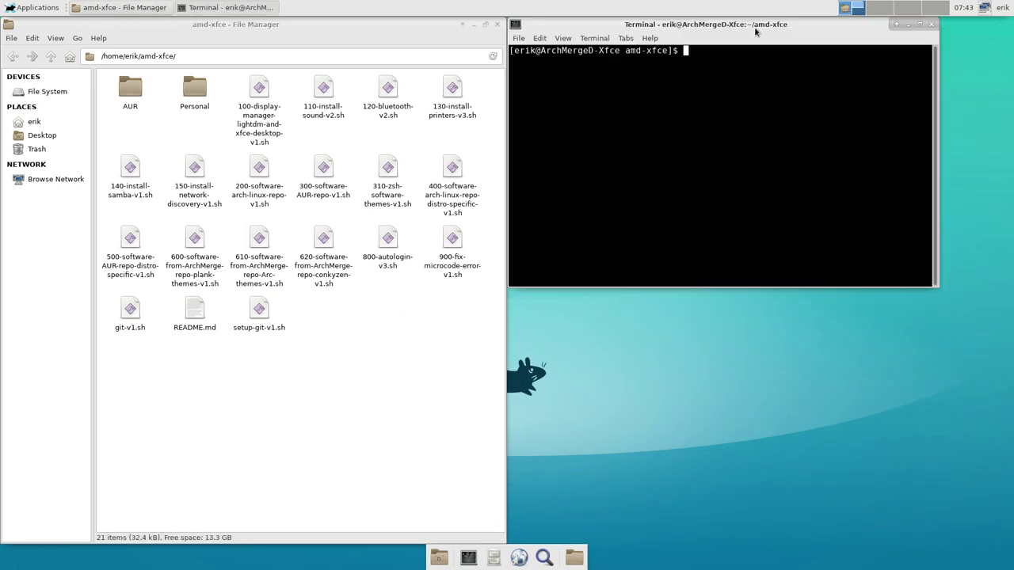
{"action": "key", "text": "super+Right"}
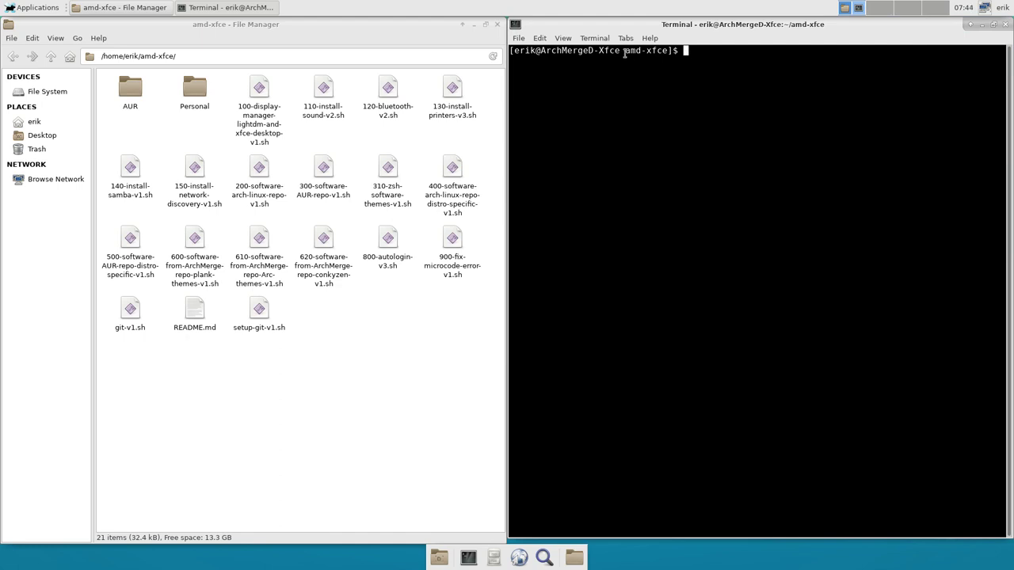
{"action": "left_click_drag", "start_coordinate": [625, 50], "coordinate": [665, 50]}
{"action": "left_click_drag", "start_coordinate": [145, 56], "coordinate": [191, 59]}
{"action": "left_click", "coordinate": [629, 94]}
{"action": "left_click", "coordinate": [441, 328]}
{"action": "right_click", "coordinate": [414, 325]}
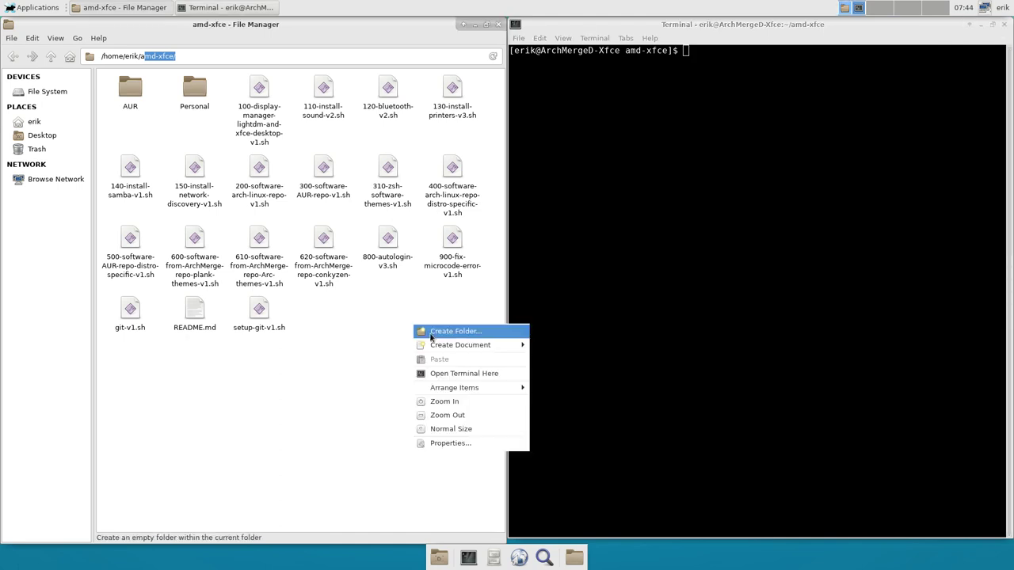
{"action": "left_click", "coordinate": [602, 249]}
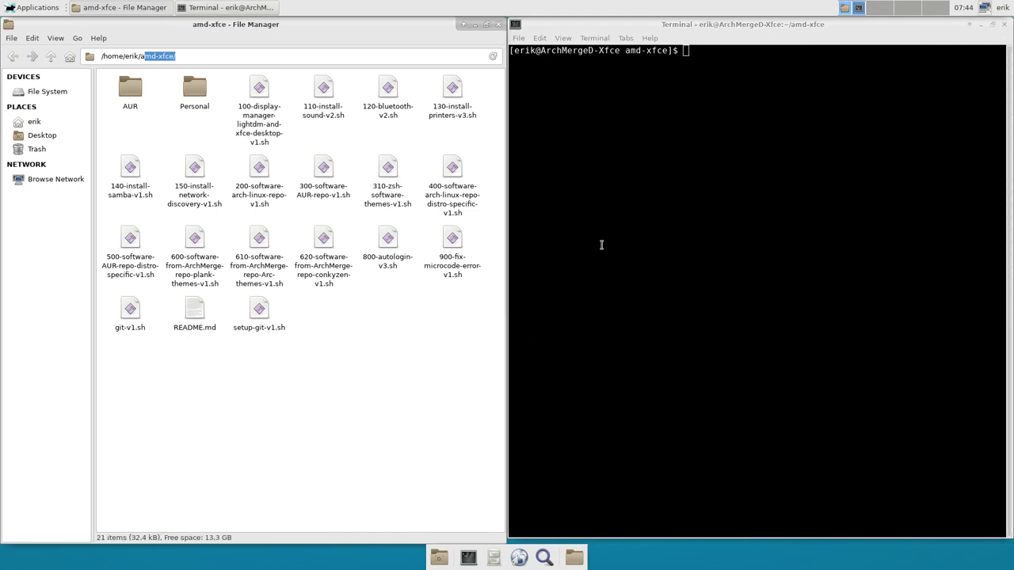
- List the scripts in the terminal and run 110-install-sound-v2.sh, entering the sudo password
{"action": "left_click", "coordinate": [602, 245]}
{"action": "type", "text": "ls"}
{"action": "key", "text": "Return"}
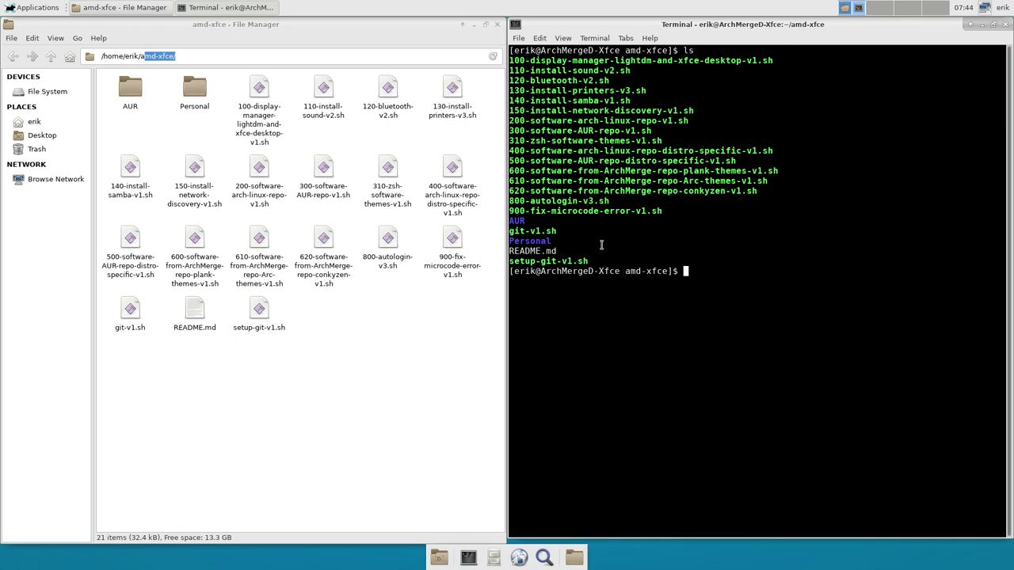
{"action": "type", "text": "./110"}
{"action": "key", "text": "Tab"}
{"action": "key", "text": "Return"}
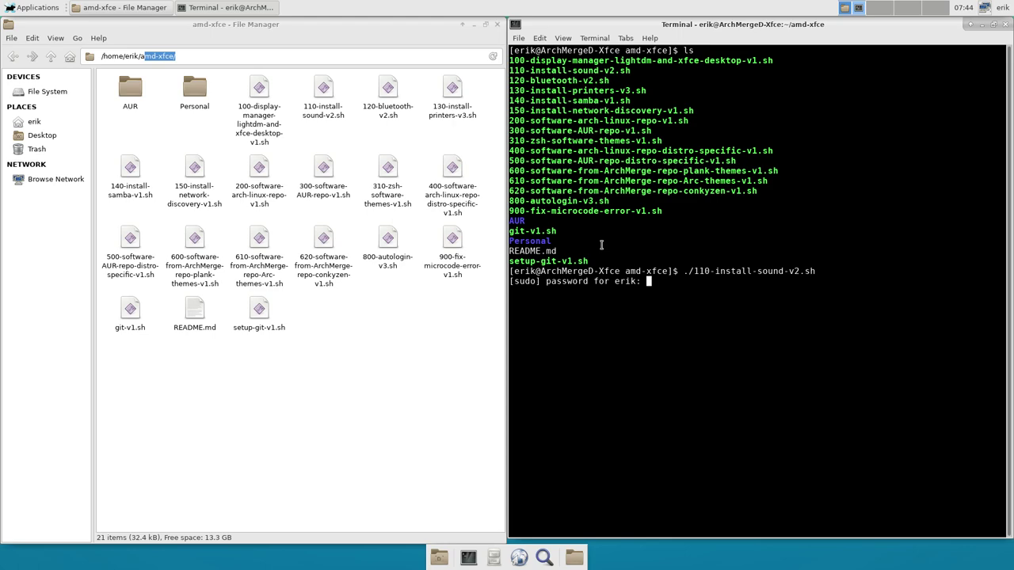
{"action": "key", "text": "Return"}
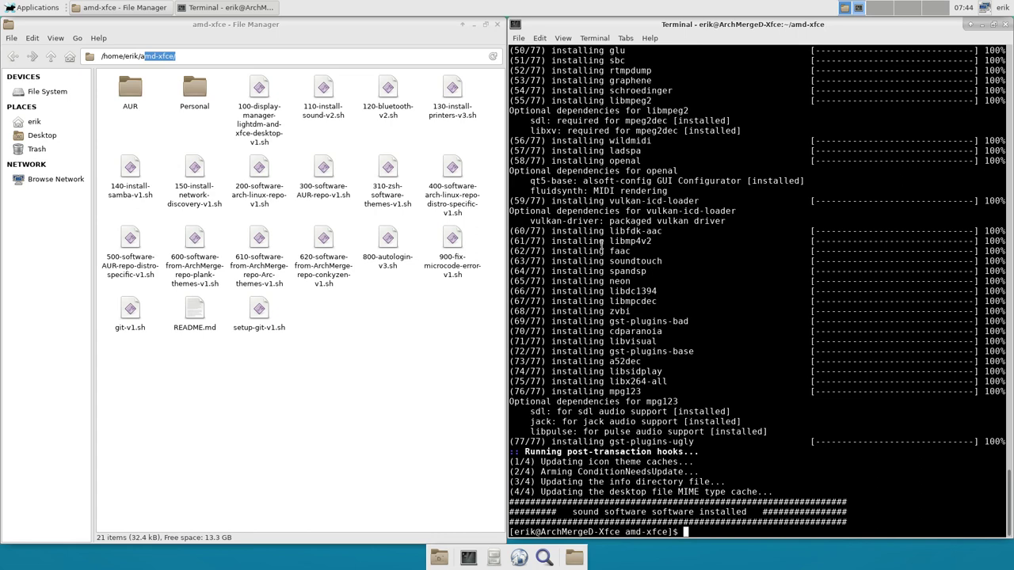
- Run the script 120-bluetooth-v2.sh to install the Bluetooth software
{"action": "type", "text": "./110-install-sound-v2.sh"}
{"action": "key", "text": "BackSpace"}
{"action": "key", "text": "BackSpace"}
{"action": "key", "text": "BackSpace"}
{"action": "key", "text": "BackSpace"}
{"action": "key", "text": "BackSpace"}
{"action": "key", "text": "BackSpace"}
{"action": "key", "text": "BackSpace"}
{"action": "key", "text": "BackSpace"}
{"action": "key", "text": "BackSpace"}
{"action": "key", "text": "BackSpace"}
{"action": "key", "text": "BackSpace"}
{"action": "key", "text": "BackSpace"}
{"action": "key", "text": "BackSpace"}
{"action": "key", "text": "BackSpace"}
{"action": "key", "text": "BackSpace"}
{"action": "key", "text": "BackSpace"}
{"action": "key", "text": "BackSpace"}
{"action": "key", "text": "BackSpace"}
{"action": "key", "text": "BackSpace"}
{"action": "key", "text": "BackSpace"}
{"action": "type", "text": ".:"}
{"action": "key", "text": "BackSpace"}
{"action": "type", "text": "/120-bluetooth-v2.sh"}
{"action": "key", "text": "Return"}
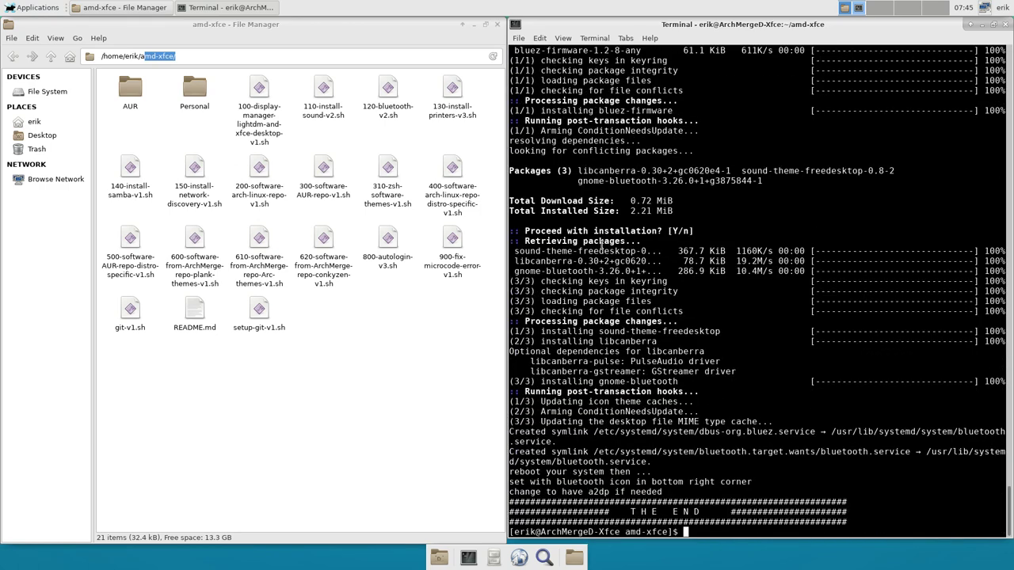
- Run the script 130-install-printers-v3.sh to install the printer management software
{"action": "key", "text": "Up"}
{"action": "key", "text": "Down"}
{"action": "type", "text": "./130"}
{"action": "key", "text": "Tab"}
{"action": "key", "text": "Return"}
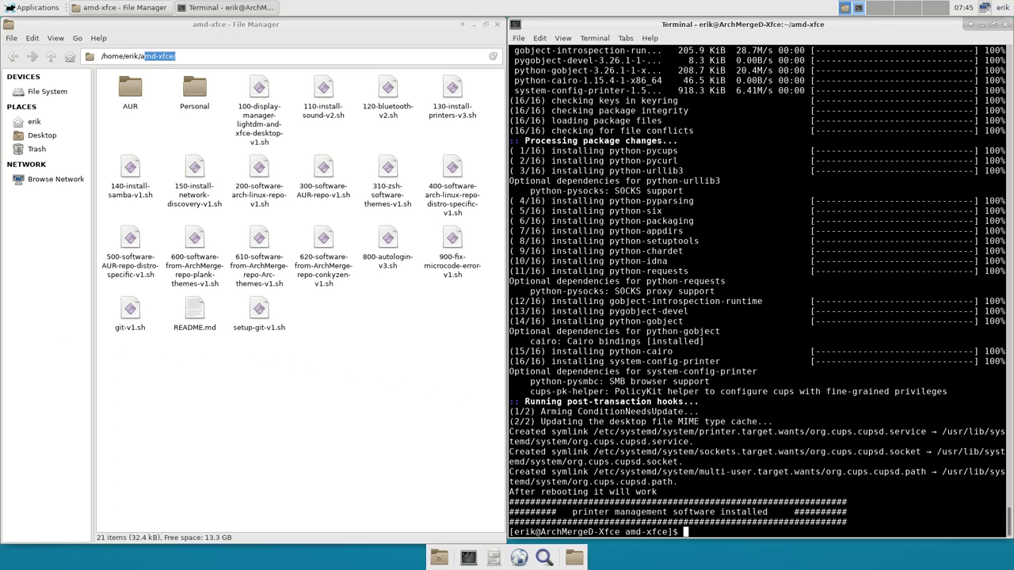
- Run the script 140-install-samba-v1.sh to install Samba
{"action": "key", "text": "Up"}
{"action": "key", "text": "Down"}
{"action": "type", "text": "./14"}
{"action": "key", "text": "Tab"}
{"action": "key", "text": "Return"}
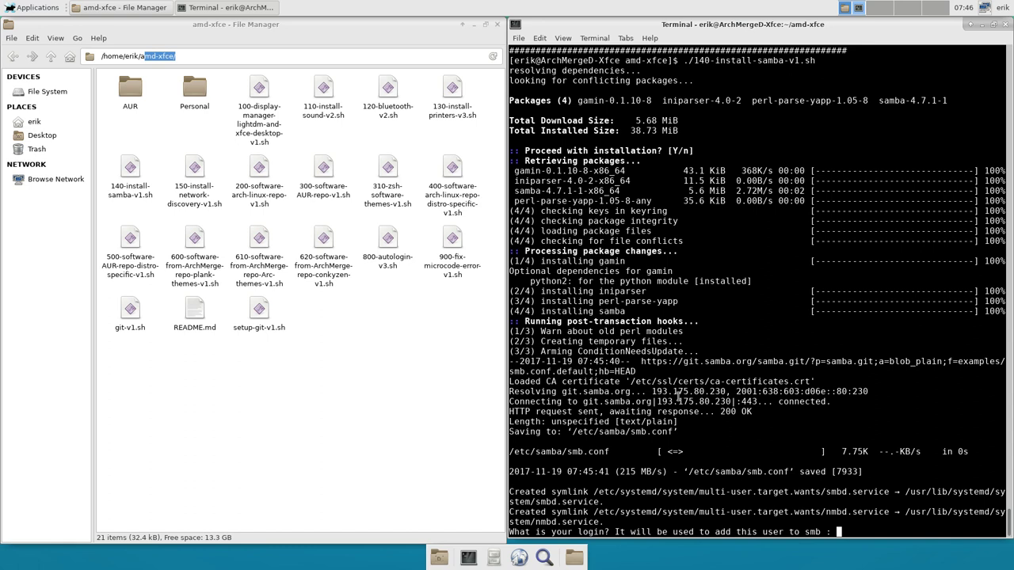
- Add the Samba user by entering the account login name and the new SMB password twice
{"action": "type", "text": "erik"}
{"action": "key", "text": "Return"}
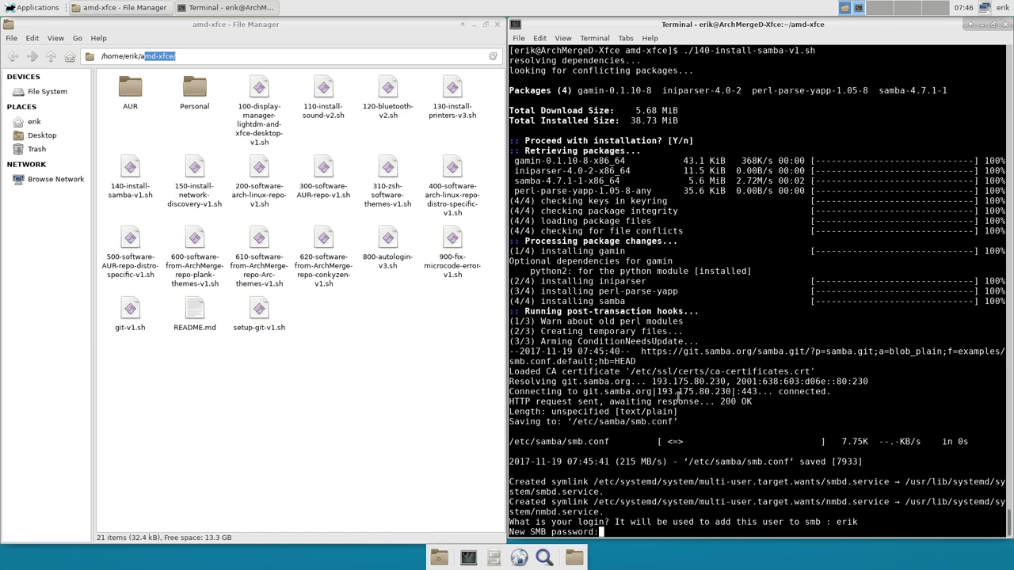
{"action": "key", "text": "Return"}
{"action": "key", "text": "Return"}
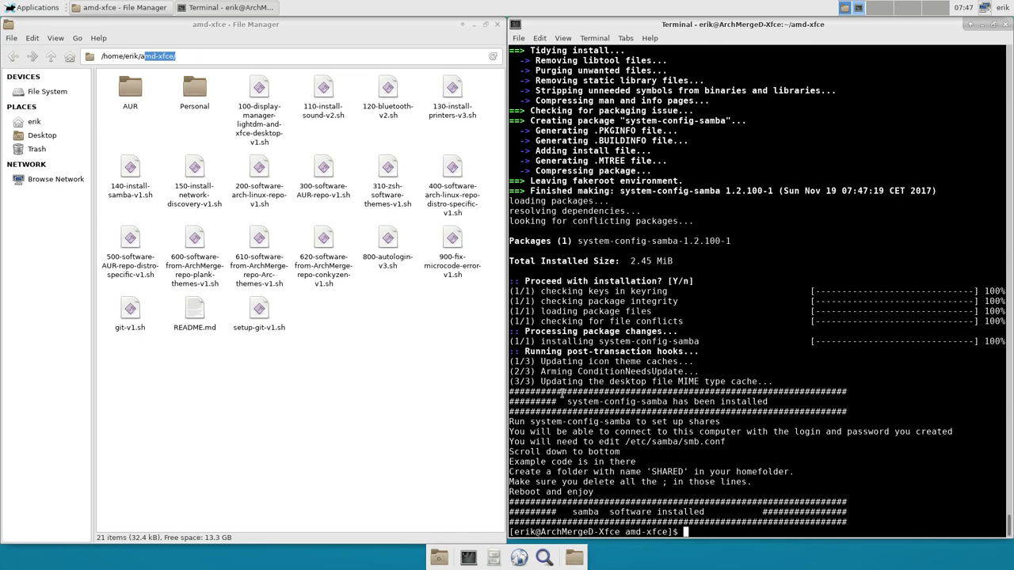
- List the scripts again and run 150-install-network-discovery-v1.sh to install network discovery
{"action": "type", "text": "./140-install-samba-v1.sh"}
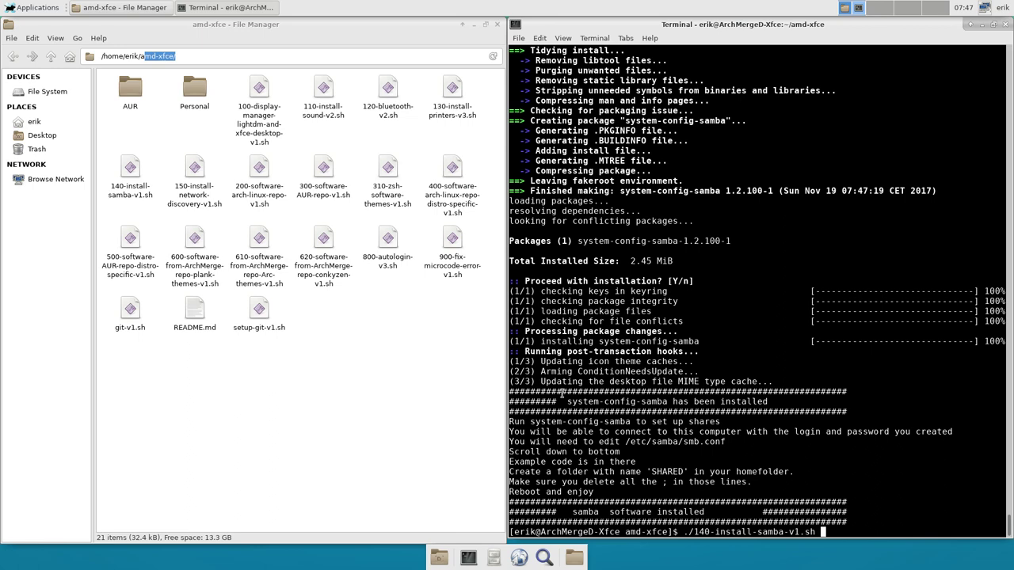
{"action": "key", "text": "ctrl+u"}
{"action": "type", "text": "ls"}
{"action": "key", "text": "Return"}
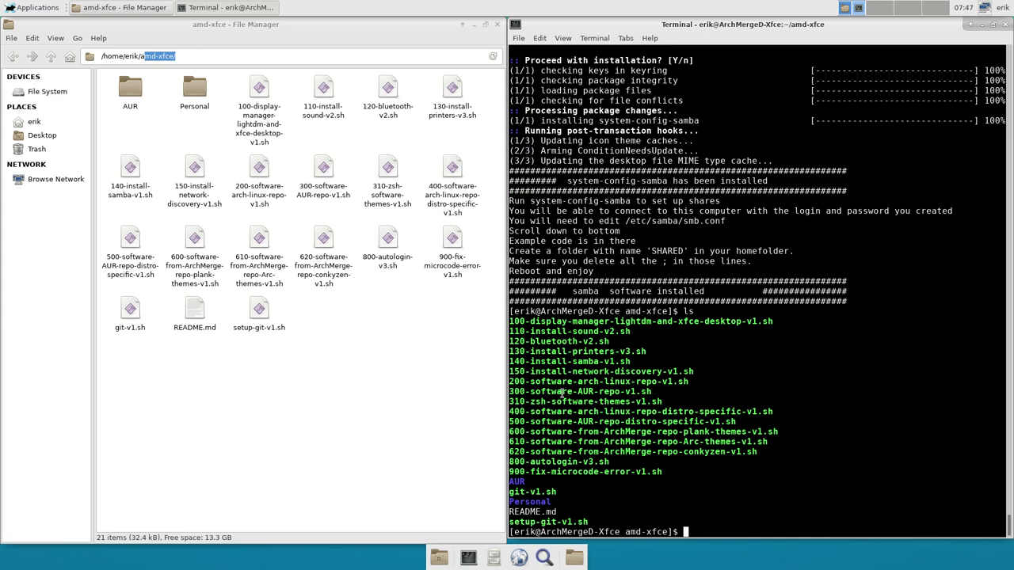
{"action": "type", "text": "./15"}
{"action": "key", "text": "Tab"}
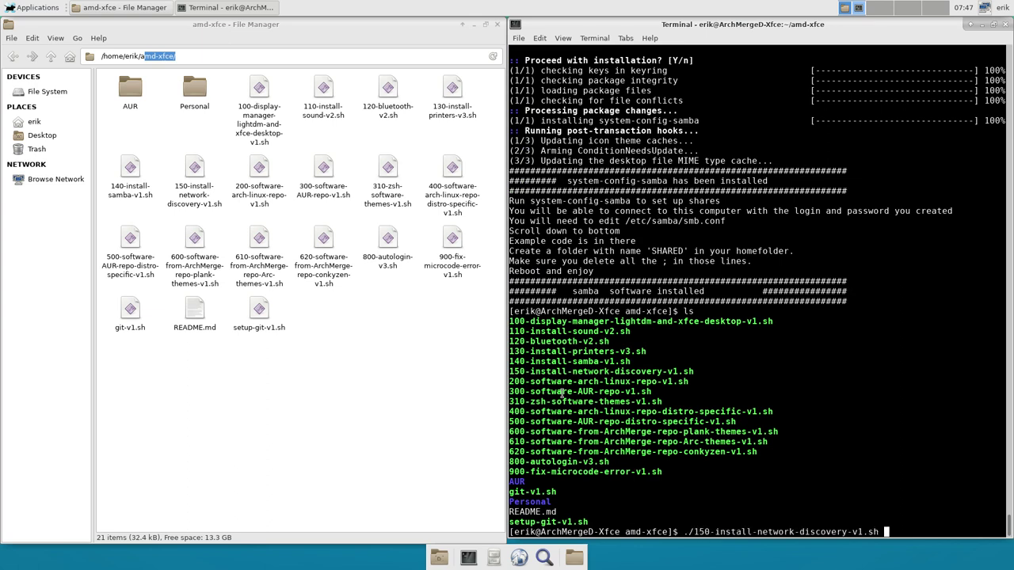
{"action": "key", "text": "Return"}
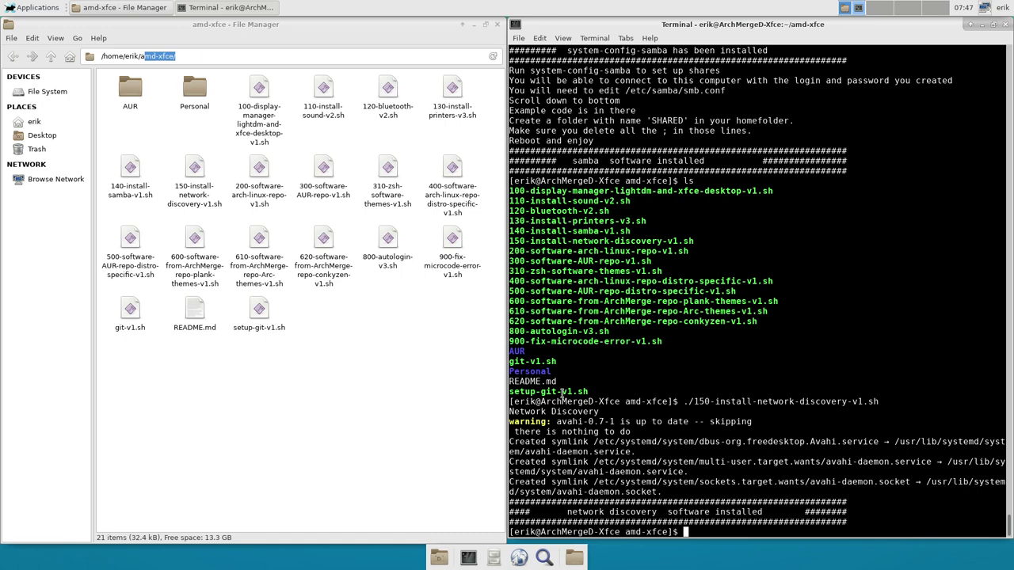
- Run the script 200-software-arch-linux-repo-v1.sh to install the software from the standard Arch Linux repository
{"action": "type", "text": "./20"}
{"action": "key", "text": "Tab"}
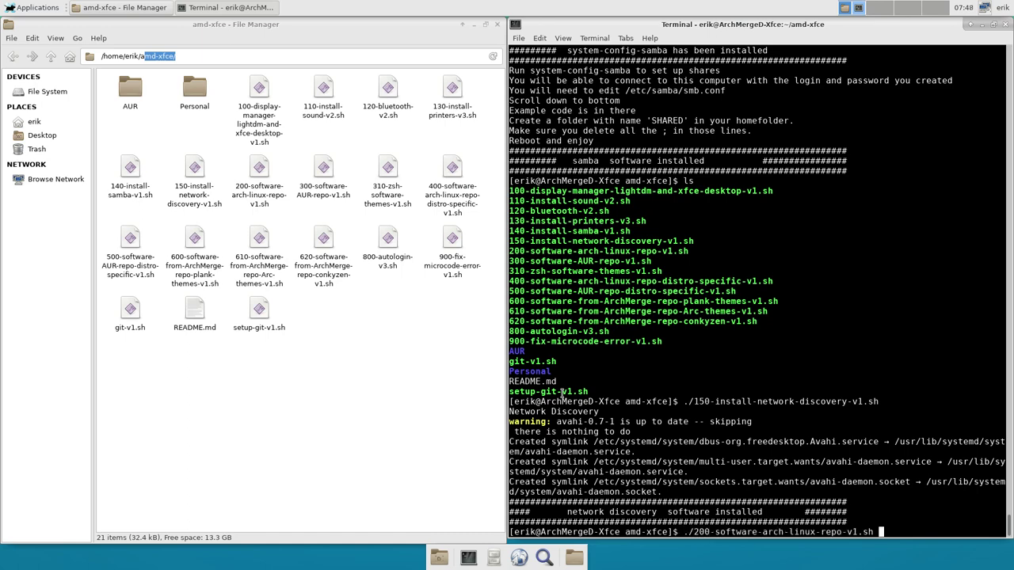
{"action": "key", "text": "Return"}
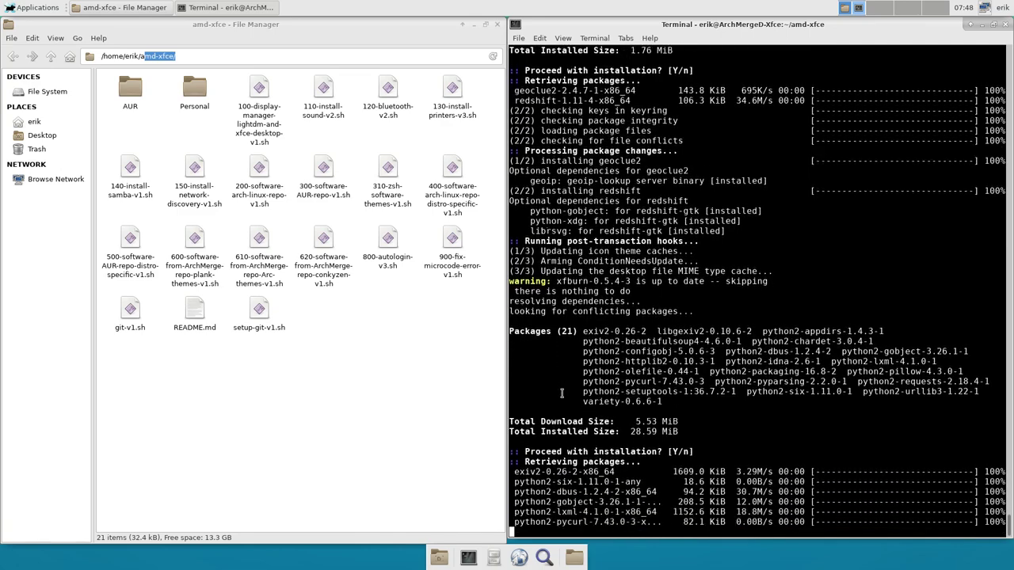
- Open a second terminal in the amd-xfce folder, read the pacman manual down to the transaction and upgrade options, and close it
{"action": "right_click", "coordinate": [204, 378]}
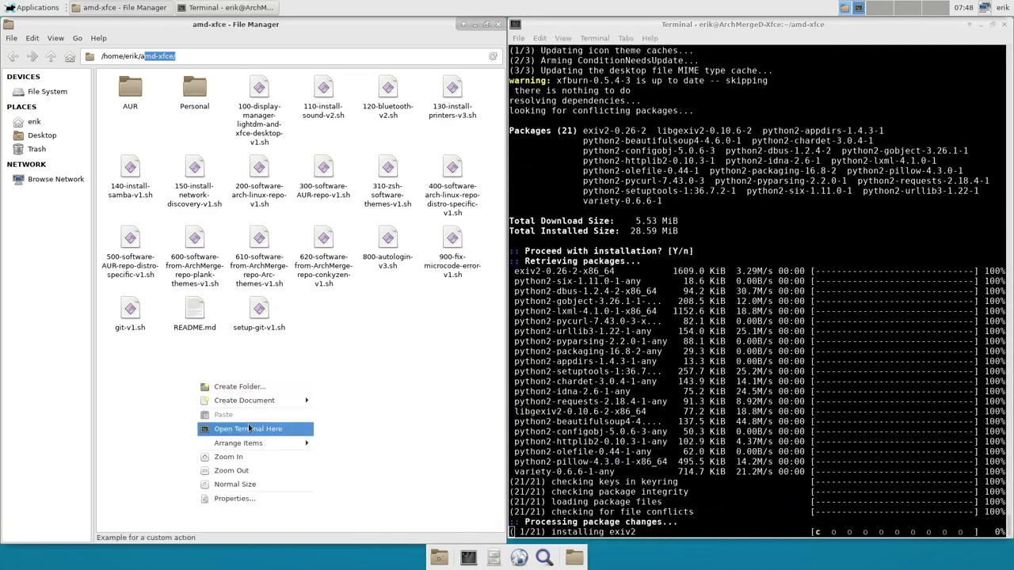
{"action": "left_click", "coordinate": [248, 424]}
{"action": "left_click_drag", "start_coordinate": [705, 281], "coordinate": [3, 158]}
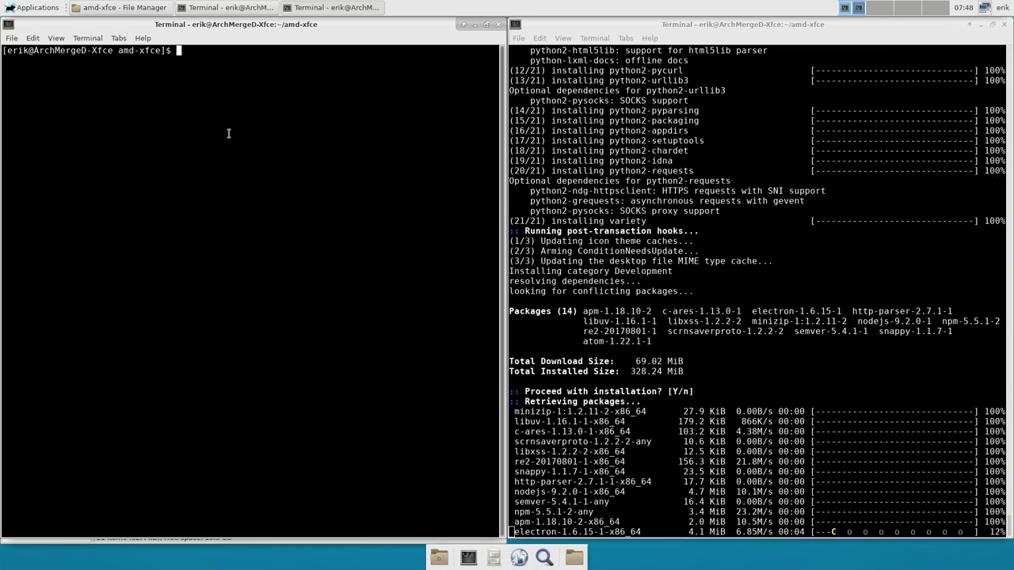
{"action": "type", "text": "man pacman"}
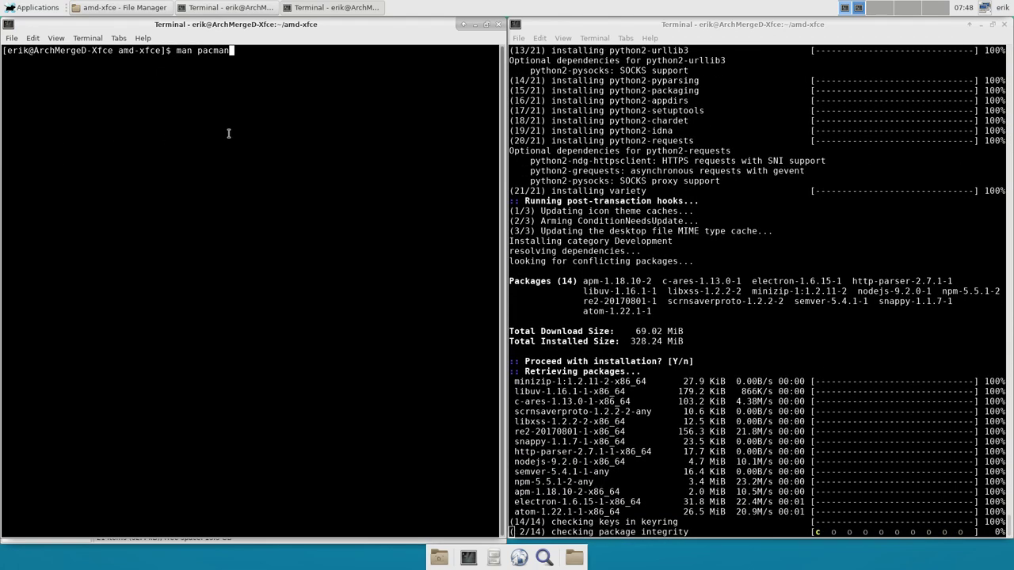
{"action": "key", "text": "Return"}
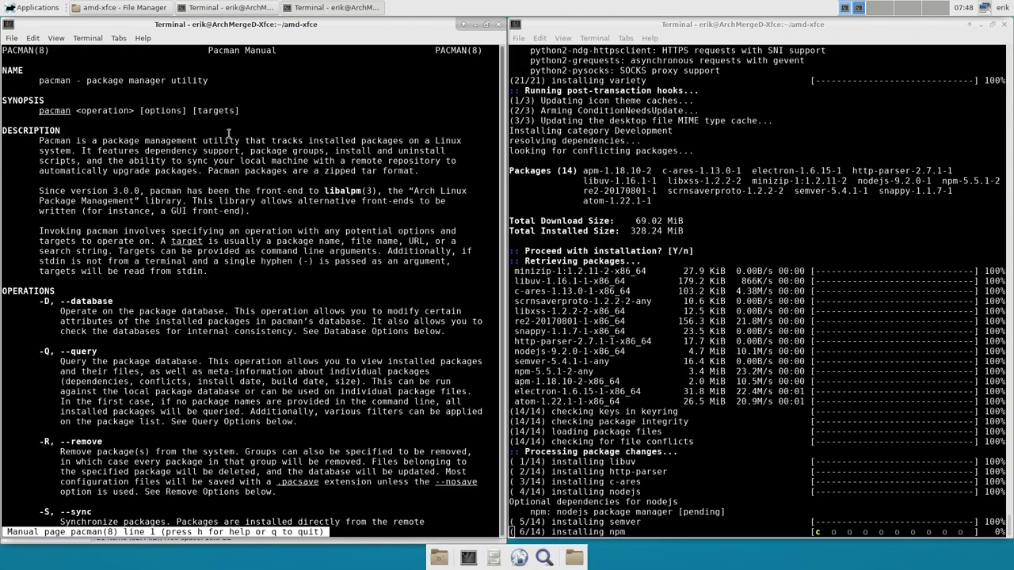
{"action": "scroll", "coordinate": [103, 270], "scroll_direction": "down", "scroll_amount": 7}
{"action": "scroll", "coordinate": [103, 270], "scroll_direction": "down", "scroll_amount": 20}
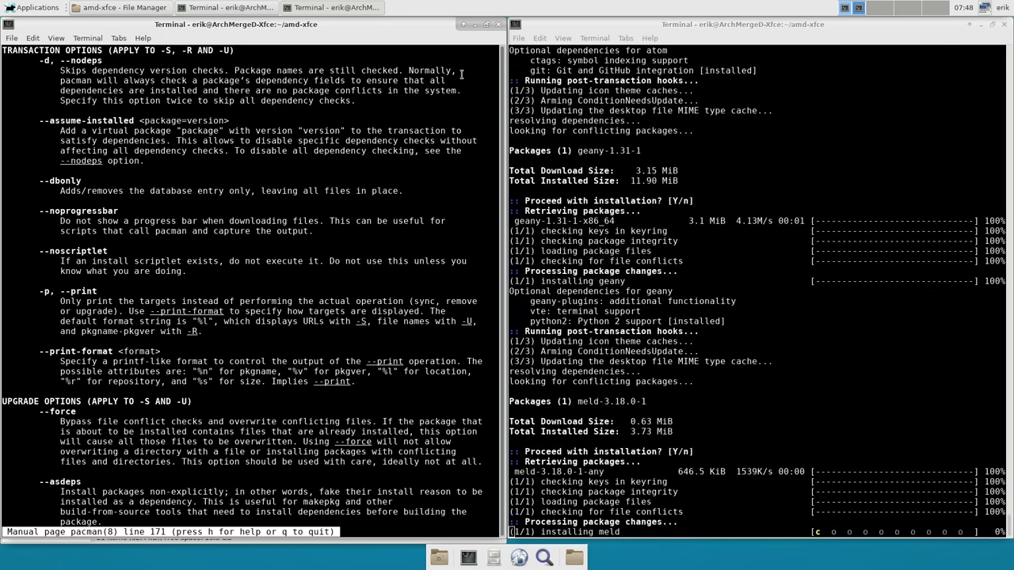
{"action": "left_click", "coordinate": [498, 25]}
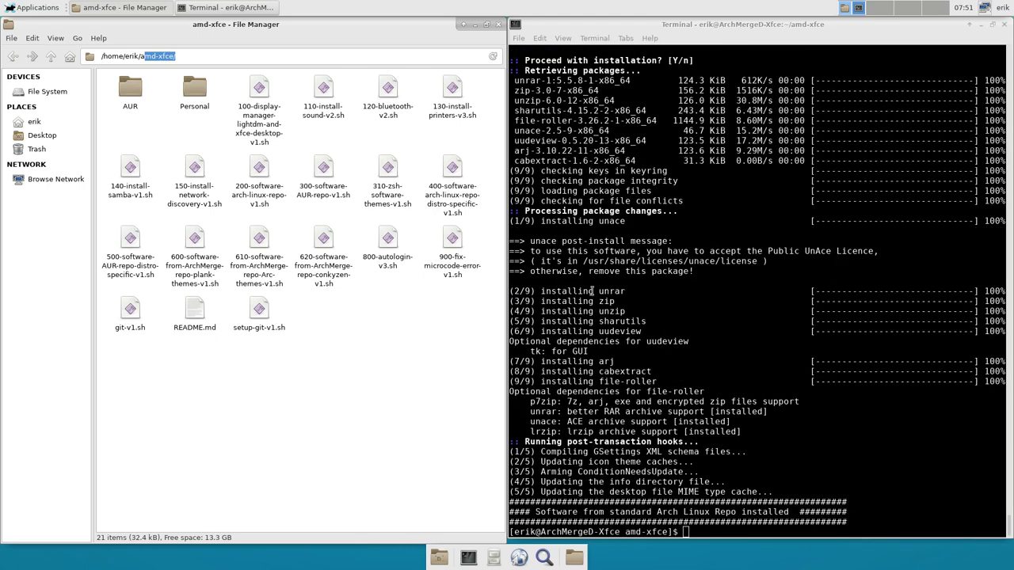
- Run the script 300-software-AUR-repo-v1.sh in the remaining terminal to install the AUR software
{"action": "left_click", "coordinate": [627, 320]}
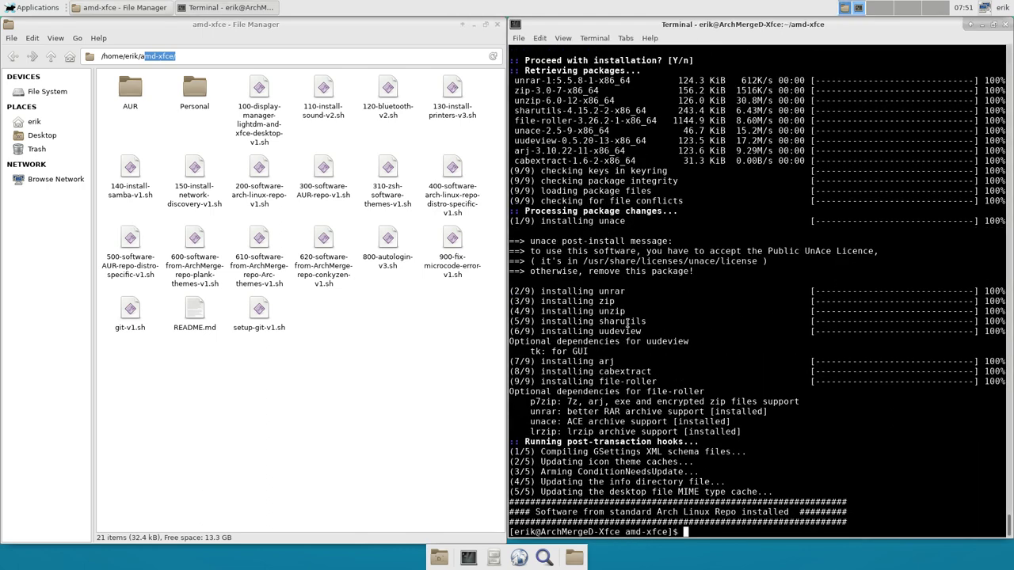
{"action": "type", "text": "./2"}
{"action": "key", "text": "Tab"}
{"action": "key", "text": "ctrl+u"}
{"action": "type", "text": "./300"}
{"action": "key", "text": "Tab"}
{"action": "key", "text": "Return"}
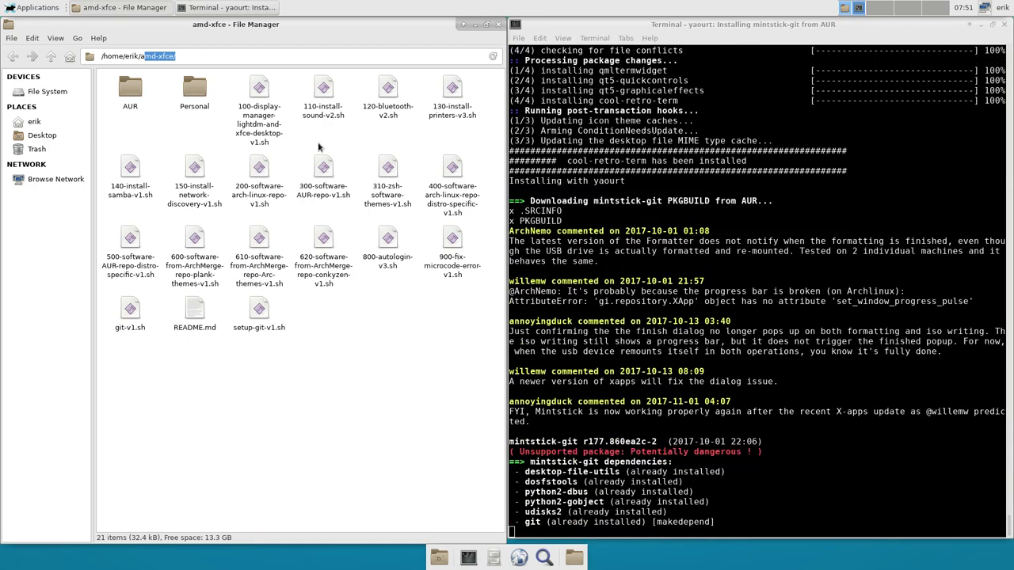
- Look through the install scripts in the AUR folder, including dropbox, etcher and foxitreader, and return to the amd-xfce folder
{"action": "left_click", "coordinate": [322, 167]}
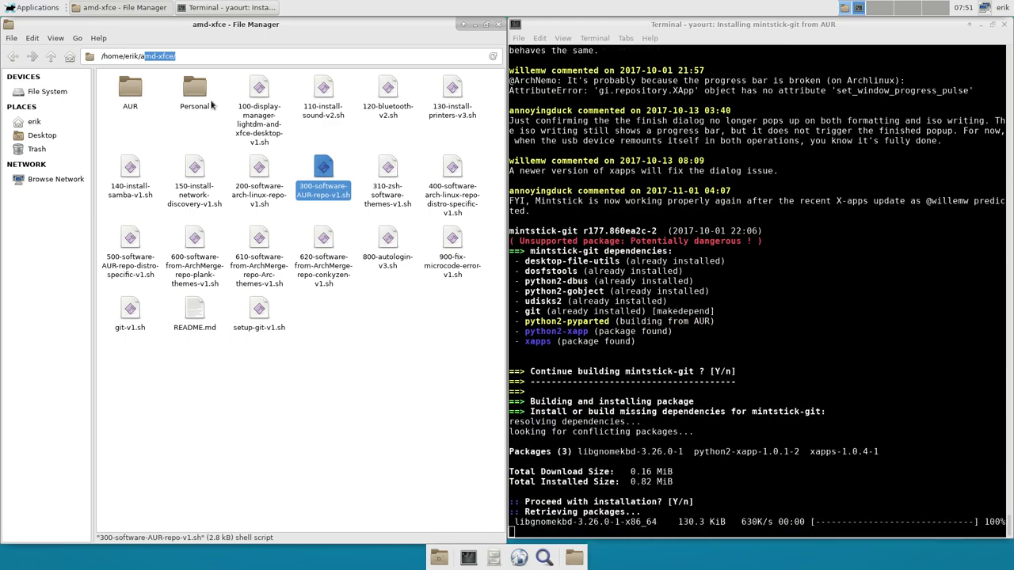
{"action": "left_click", "coordinate": [131, 92]}
{"action": "double_click", "coordinate": [131, 92]}
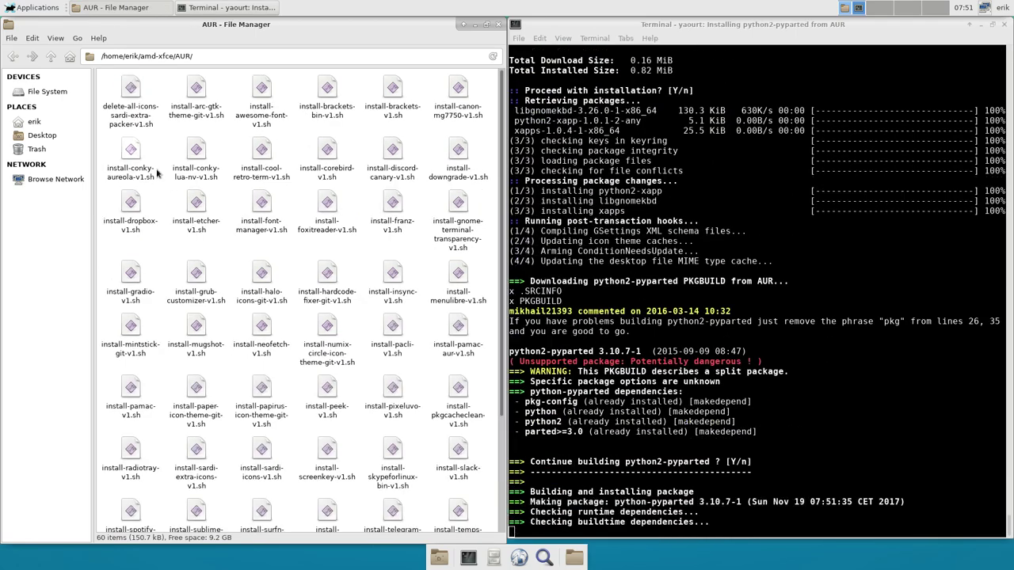
{"action": "scroll", "coordinate": [172, 259], "scroll_direction": "down", "scroll_amount": 5}
{"action": "scroll", "coordinate": [173, 259], "scroll_direction": "up", "scroll_amount": 4}
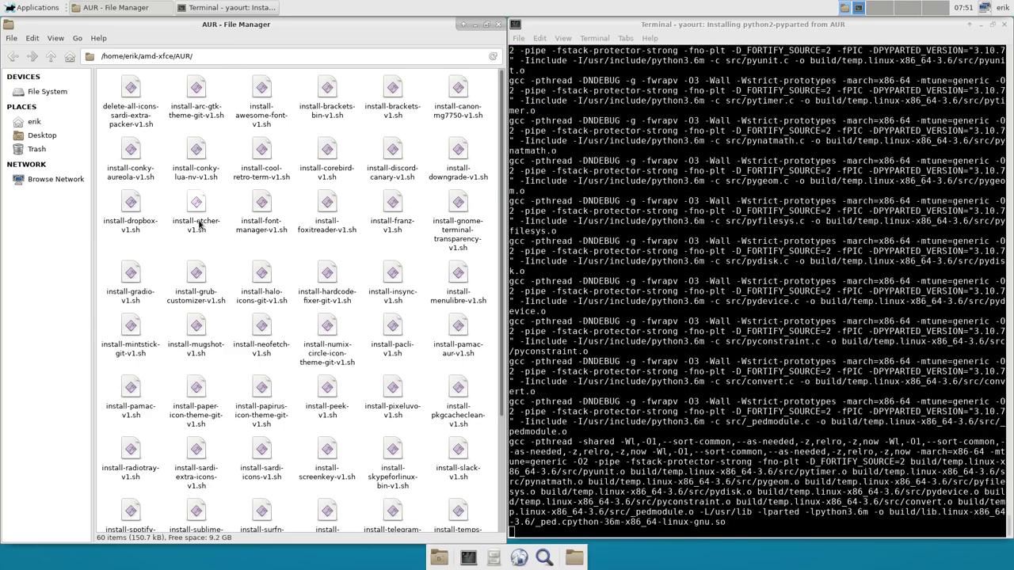
{"action": "left_click", "coordinate": [132, 214]}
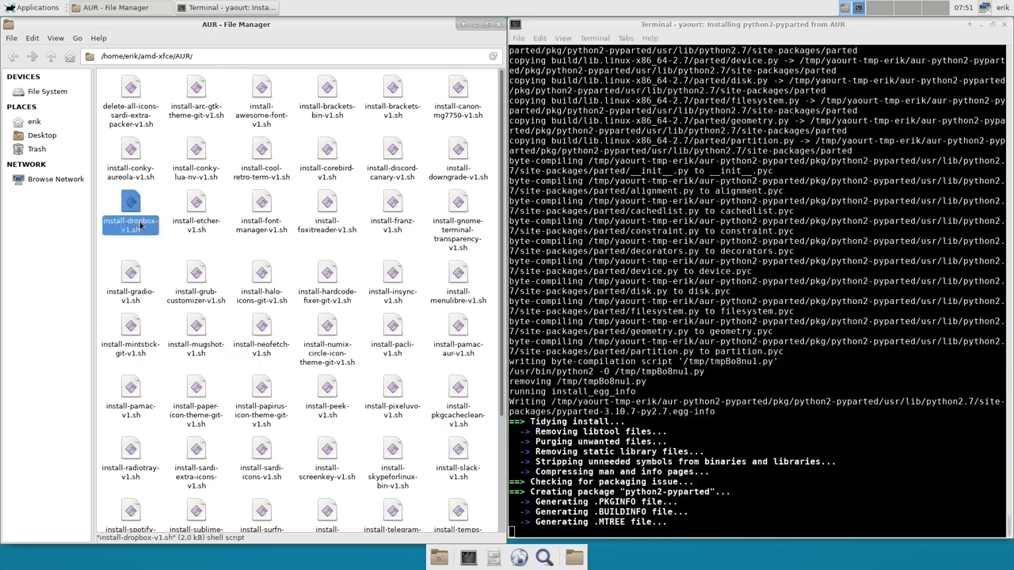
{"action": "left_click", "coordinate": [204, 222]}
{"action": "left_click", "coordinate": [311, 215]}
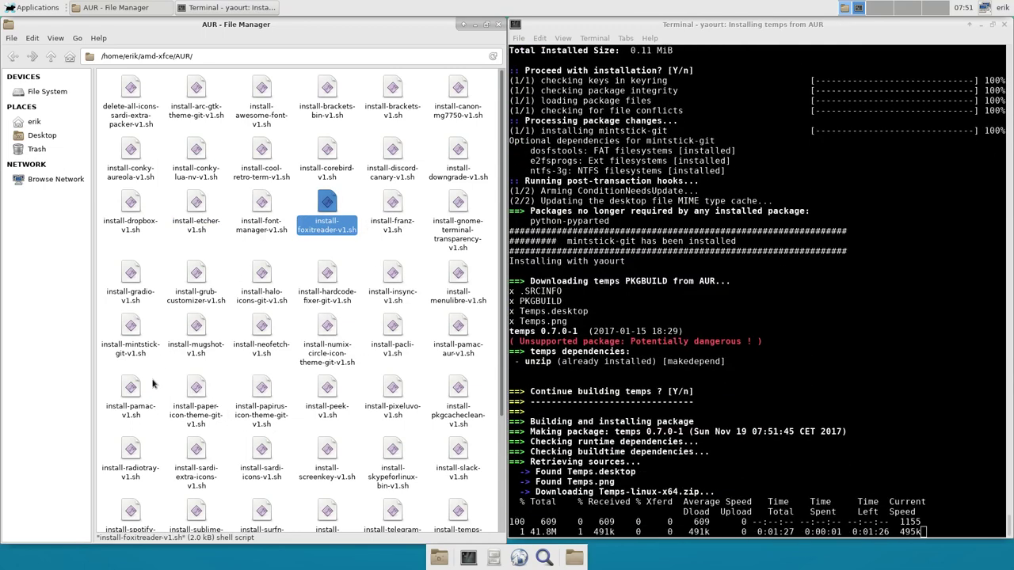
{"action": "scroll", "coordinate": [155, 365], "scroll_direction": "down", "scroll_amount": 4}
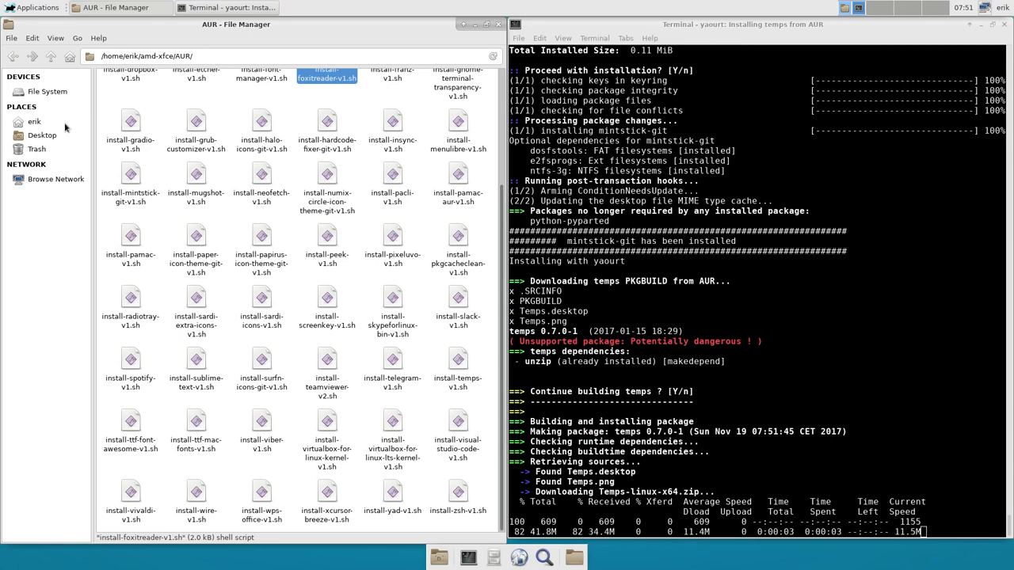
{"action": "left_click", "coordinate": [51, 57]}
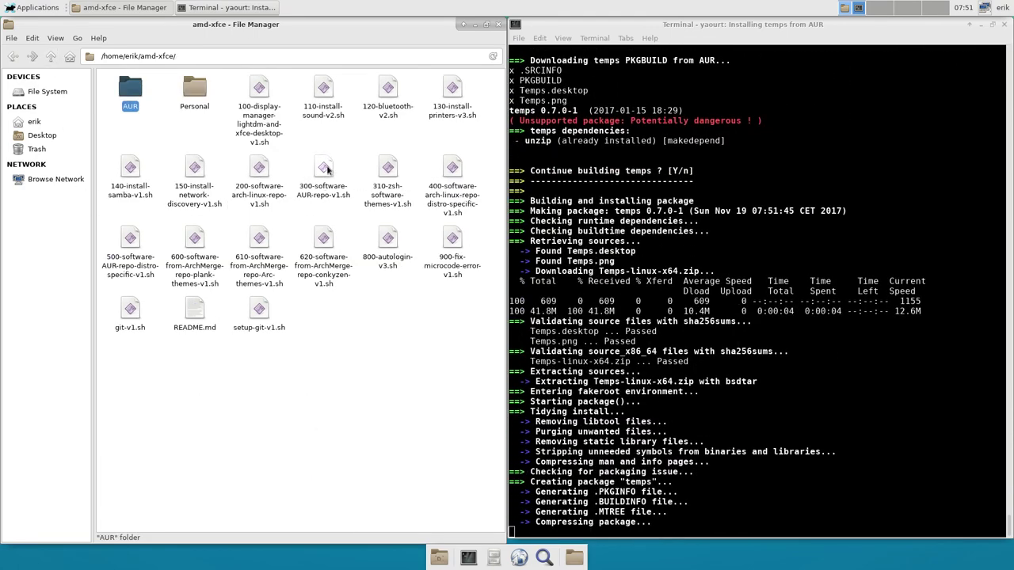
- Close 300-software-AUR-repo-v1.sh in LibreOffice Writer, reopen it in Atom as the default application for shell scripts, and maximize the window
{"action": "left_click", "coordinate": [326, 172]}
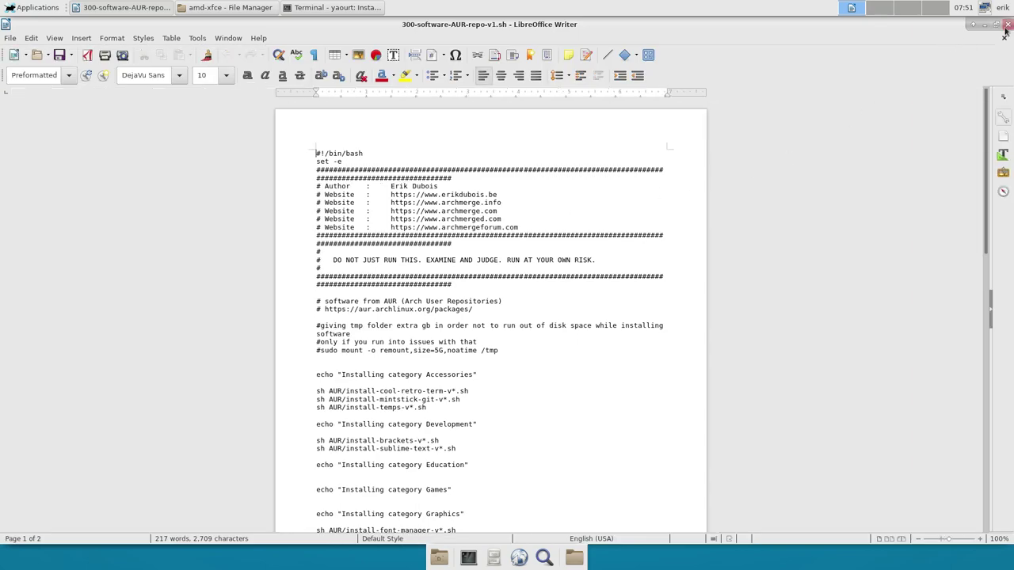
{"action": "left_click", "coordinate": [1008, 27]}
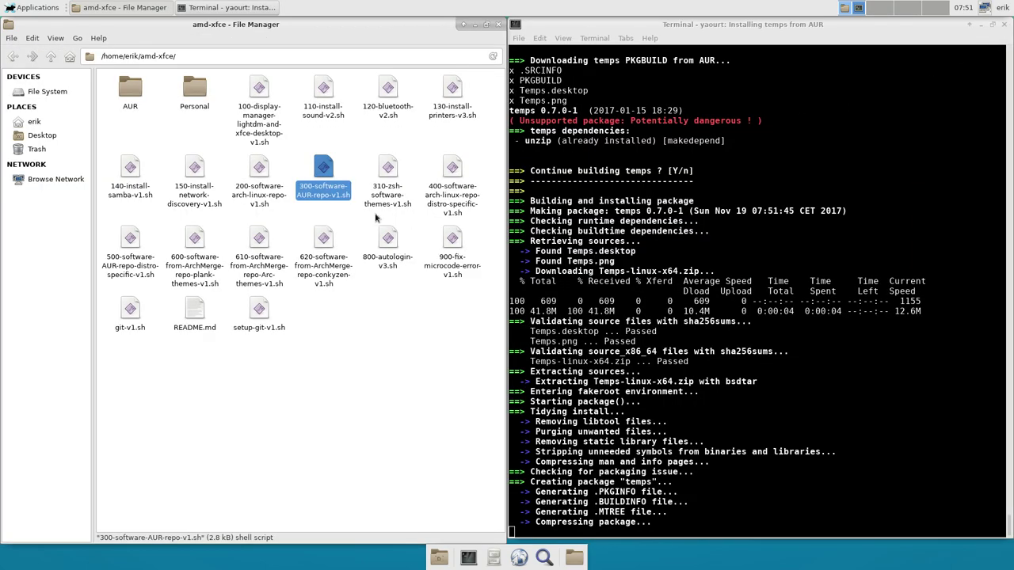
{"action": "right_click", "coordinate": [320, 170]}
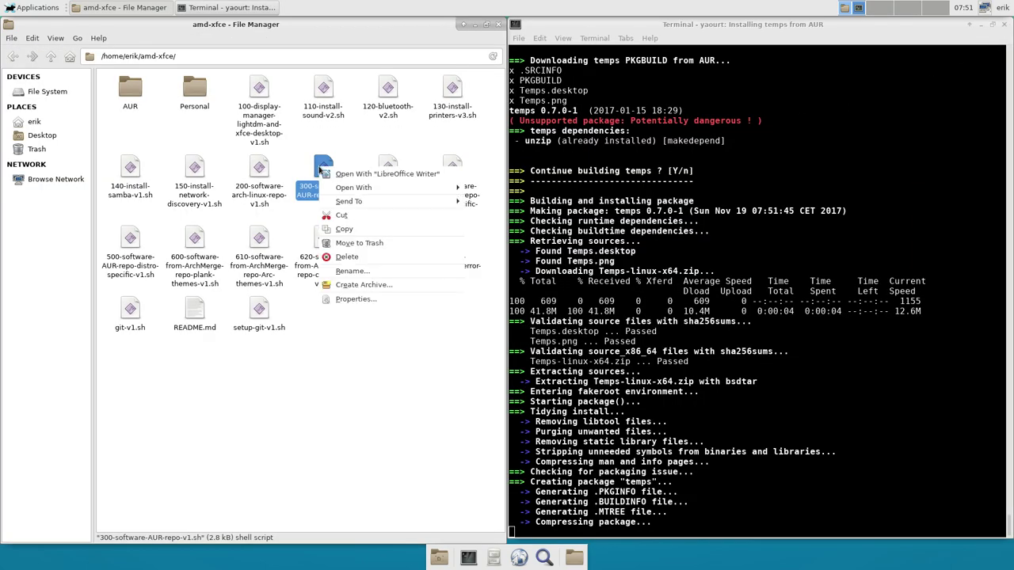
{"action": "mouse_move", "coordinate": [400, 187]}
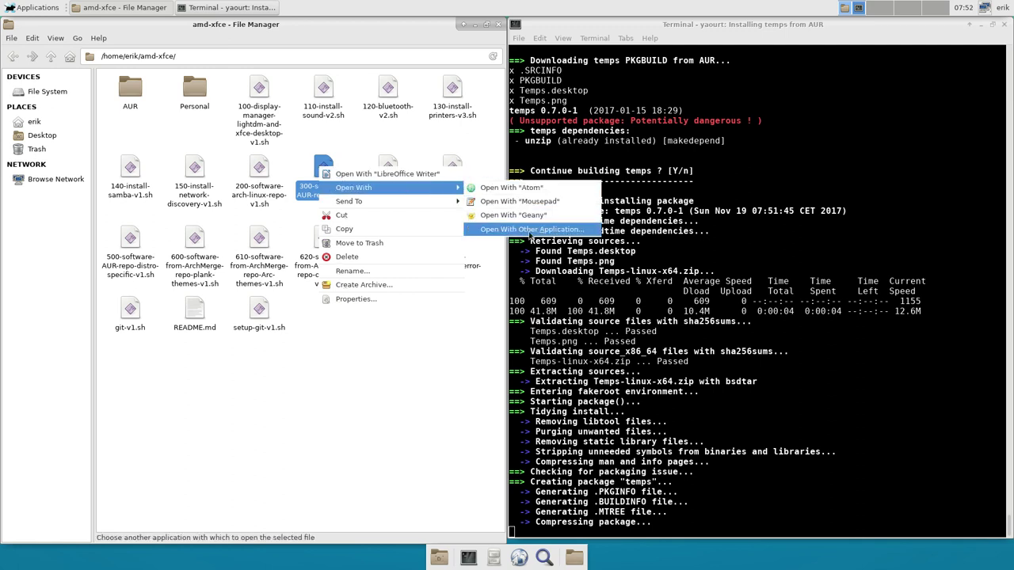
{"action": "left_click", "coordinate": [529, 230]}
{"action": "left_click", "coordinate": [204, 244]}
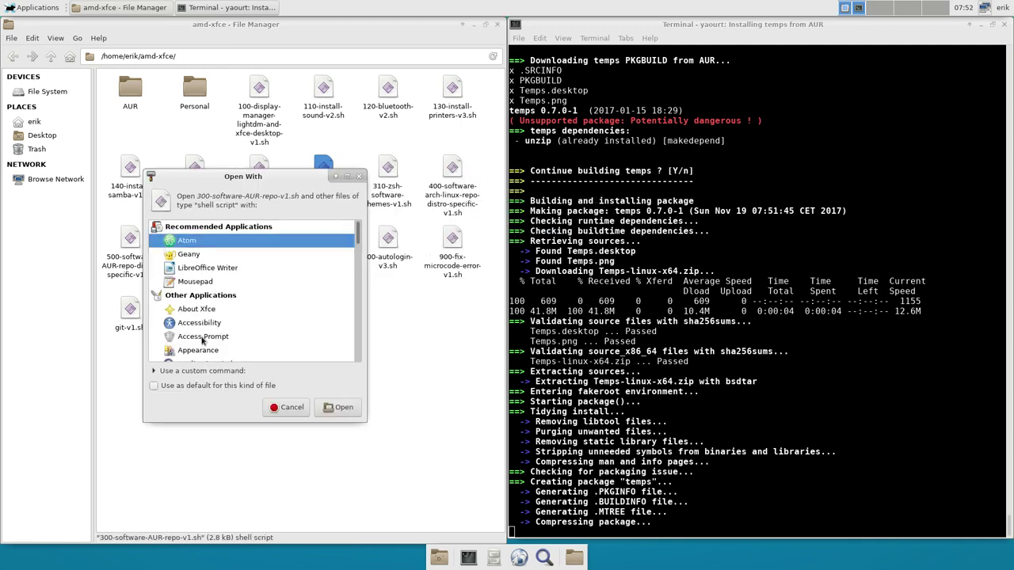
{"action": "left_click", "coordinate": [198, 386]}
{"action": "left_click", "coordinate": [335, 408]}
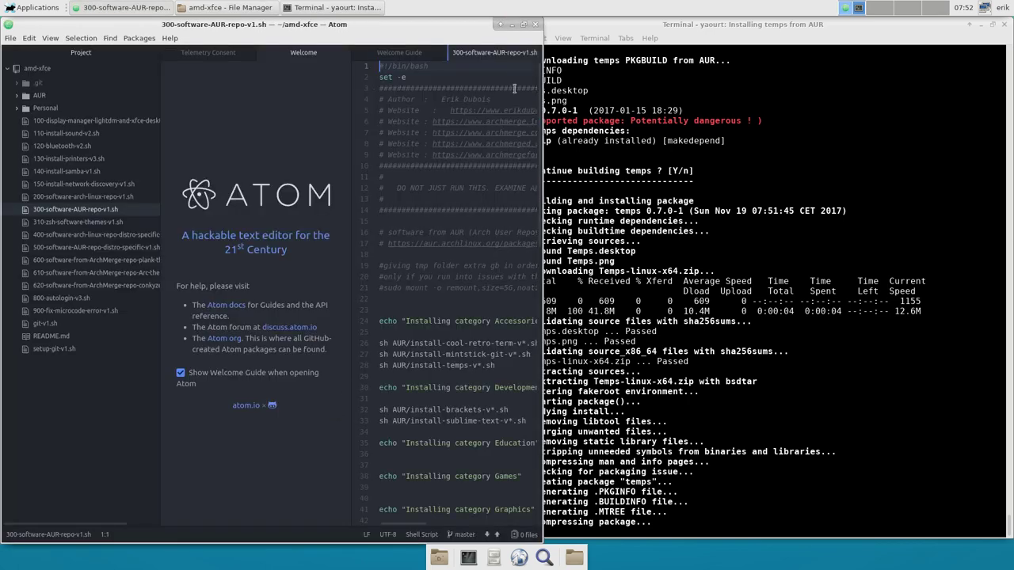
{"action": "left_click", "coordinate": [523, 25]}
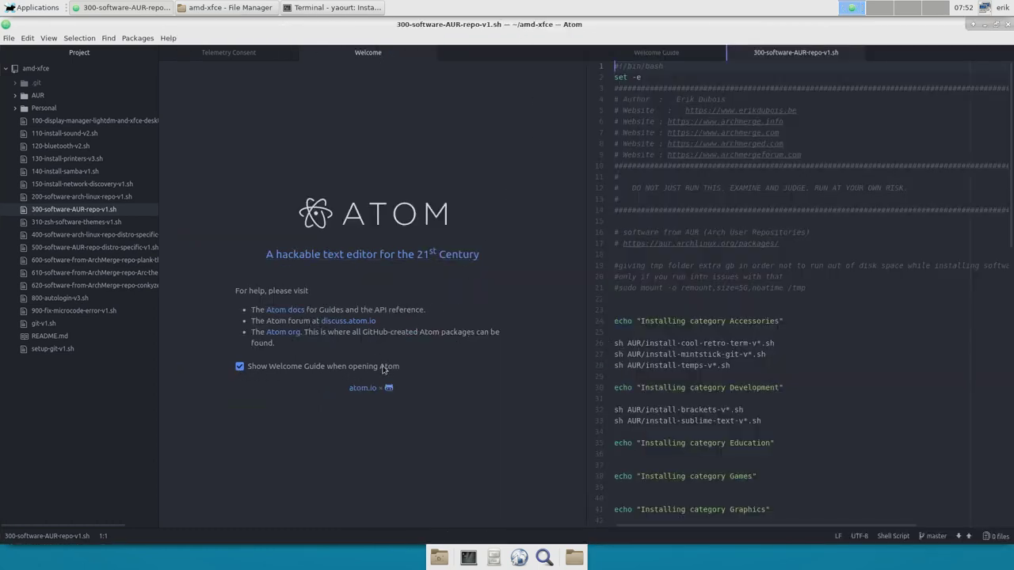
- Turn off Atom's Welcome Guide at startup, decline sending usage stats, and close the welcome pages so only the script stays open
{"action": "left_click", "coordinate": [240, 367]}
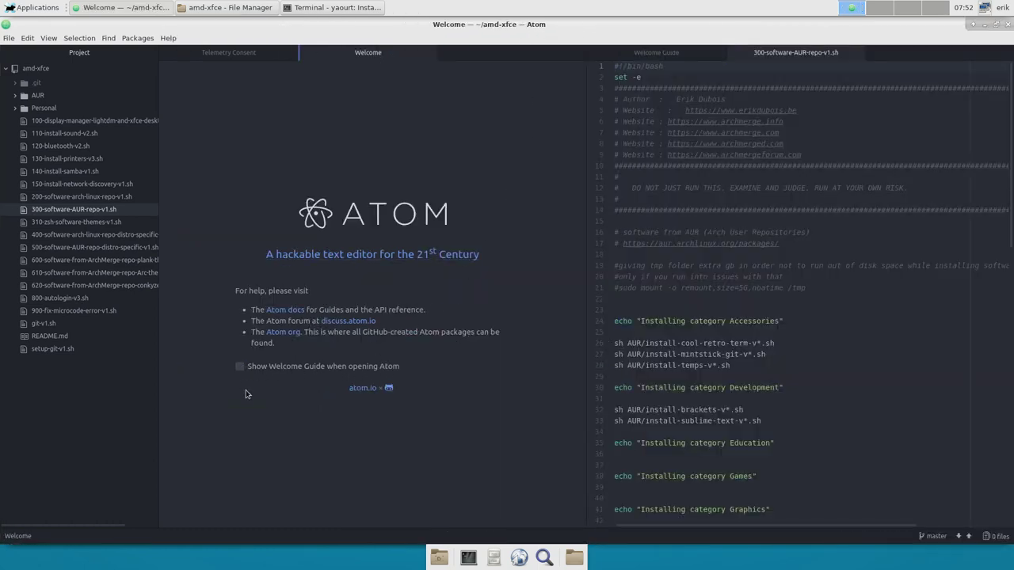
{"action": "left_click", "coordinate": [429, 53]}
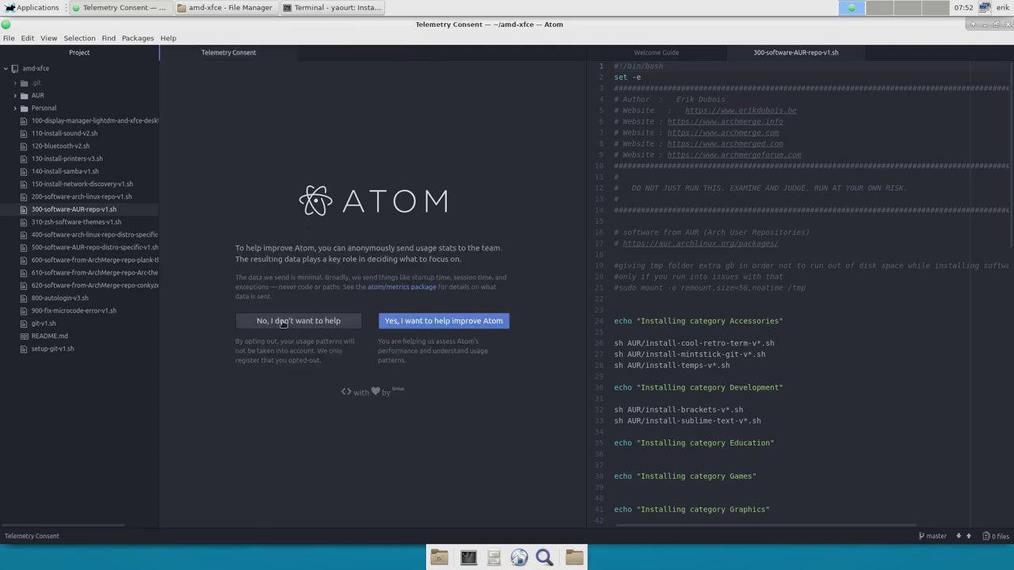
{"action": "left_click", "coordinate": [324, 323]}
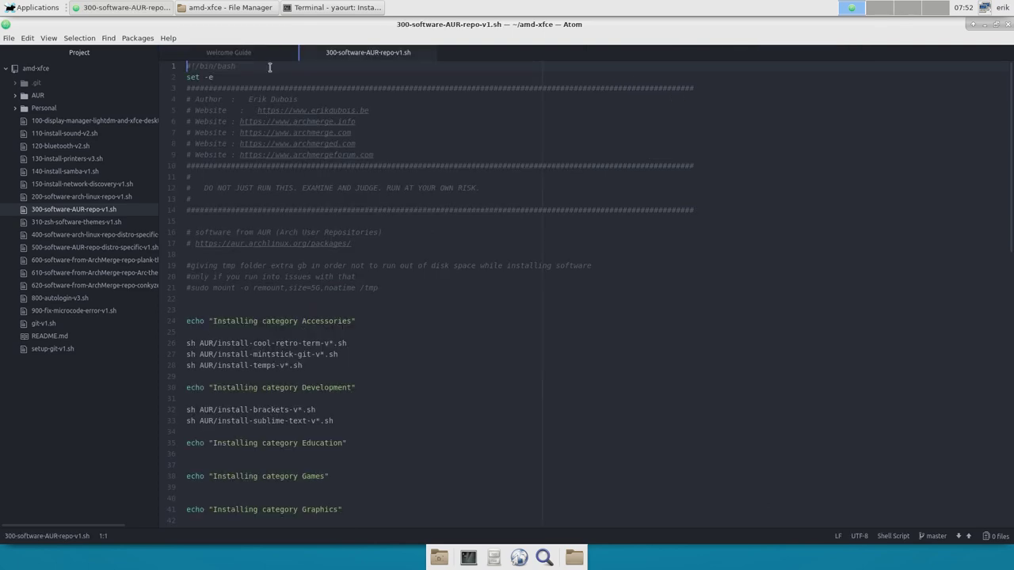
{"action": "left_click", "coordinate": [262, 52]}
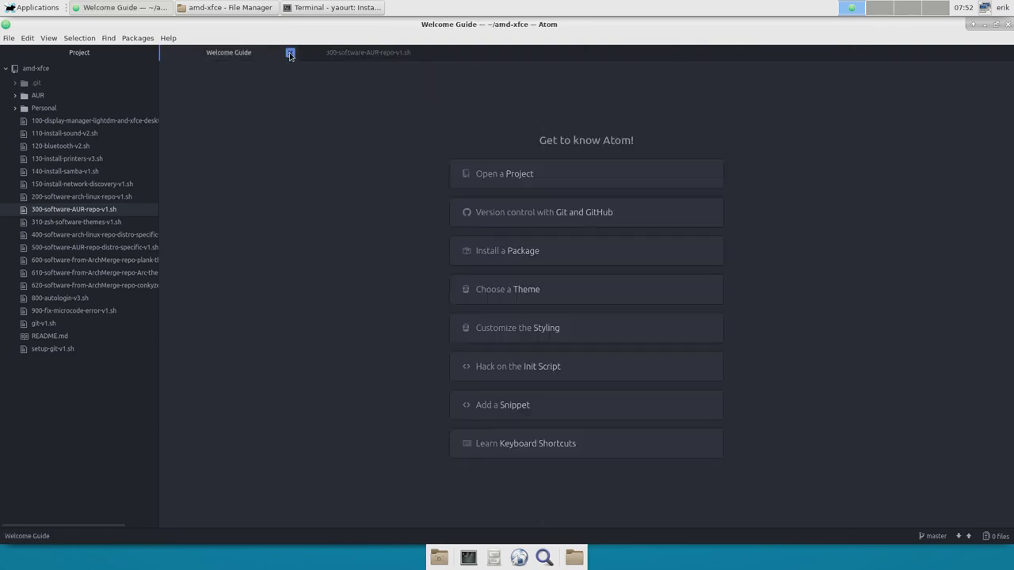
{"action": "left_click", "coordinate": [290, 53]}
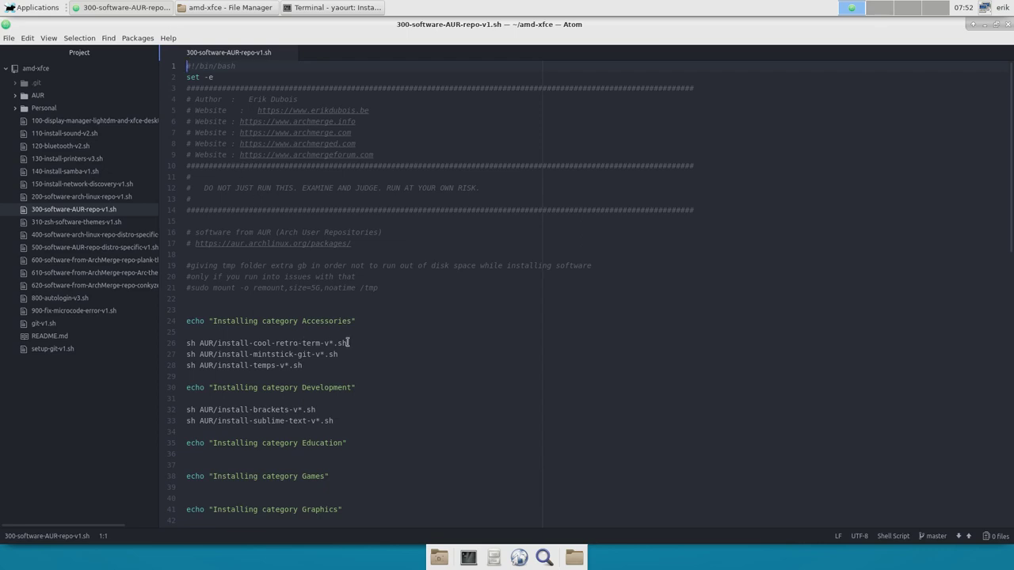
- Try commenting out the install-xcursor-breeze line in the System category with #, remove the # again, and close Atom
{"action": "scroll", "coordinate": [348, 342], "scroll_direction": "down", "scroll_amount": 8}
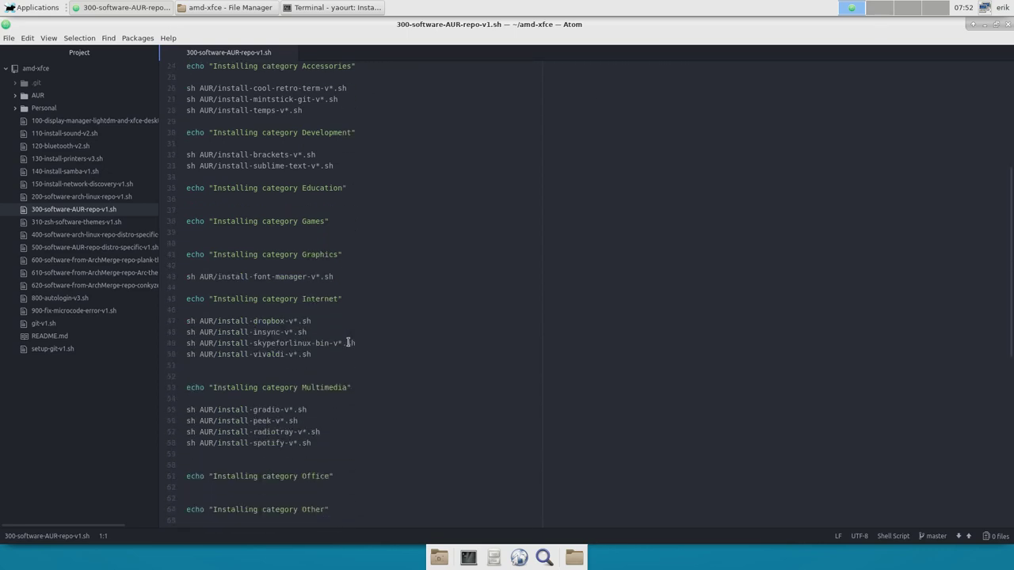
{"action": "scroll", "coordinate": [348, 343], "scroll_direction": "down", "scroll_amount": 9}
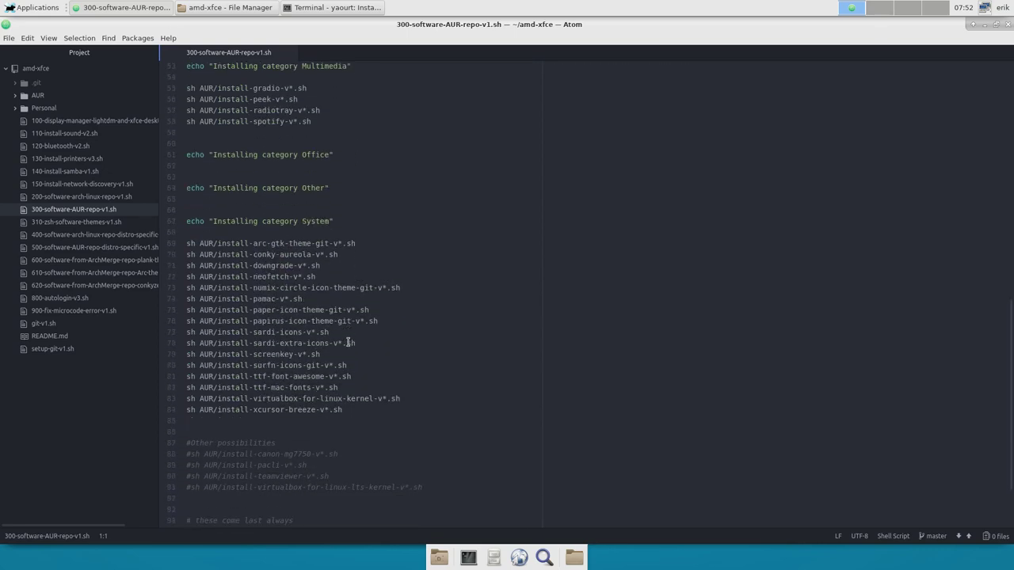
{"action": "scroll", "coordinate": [348, 342], "scroll_direction": "down", "scroll_amount": 3}
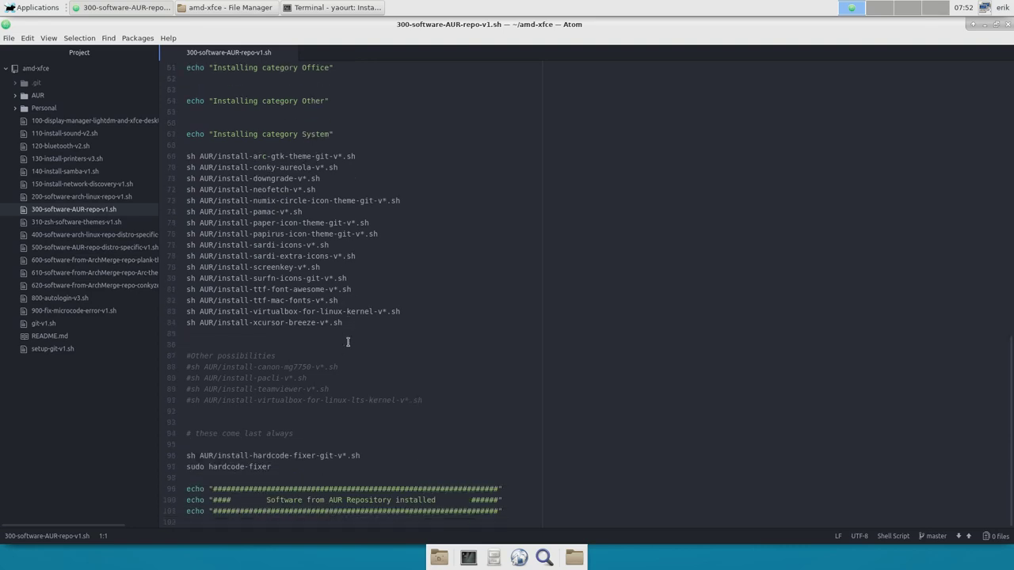
{"action": "left_click", "coordinate": [187, 323]}
{"action": "type", "text": "#"}
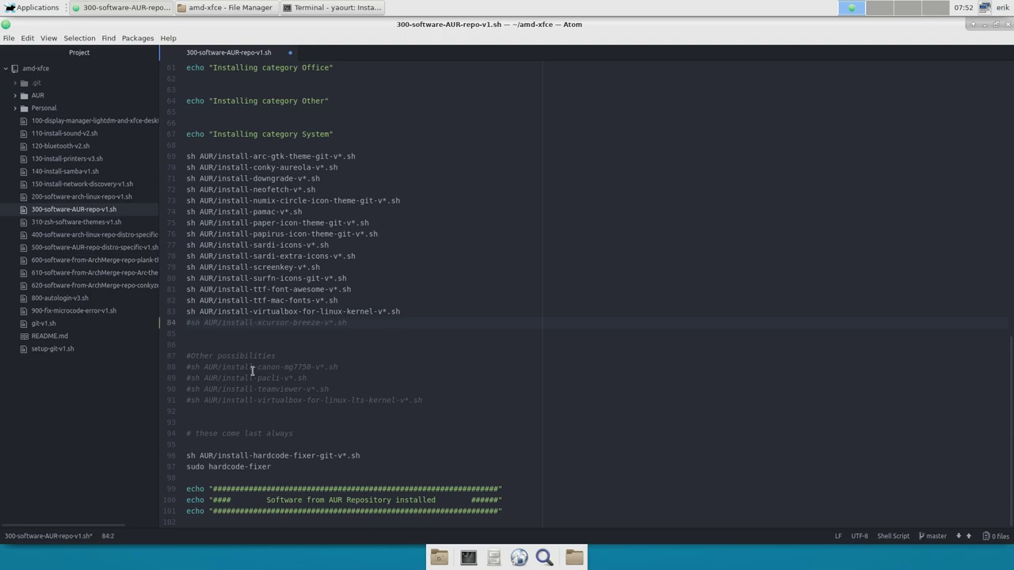
{"action": "key", "text": "BackSpace"}
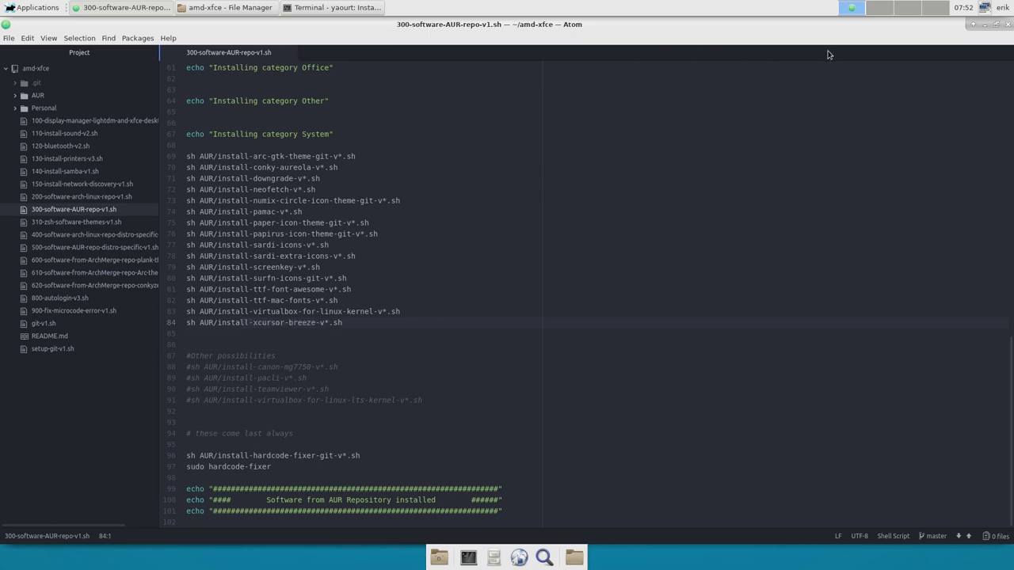
{"action": "left_click", "coordinate": [1006, 25]}
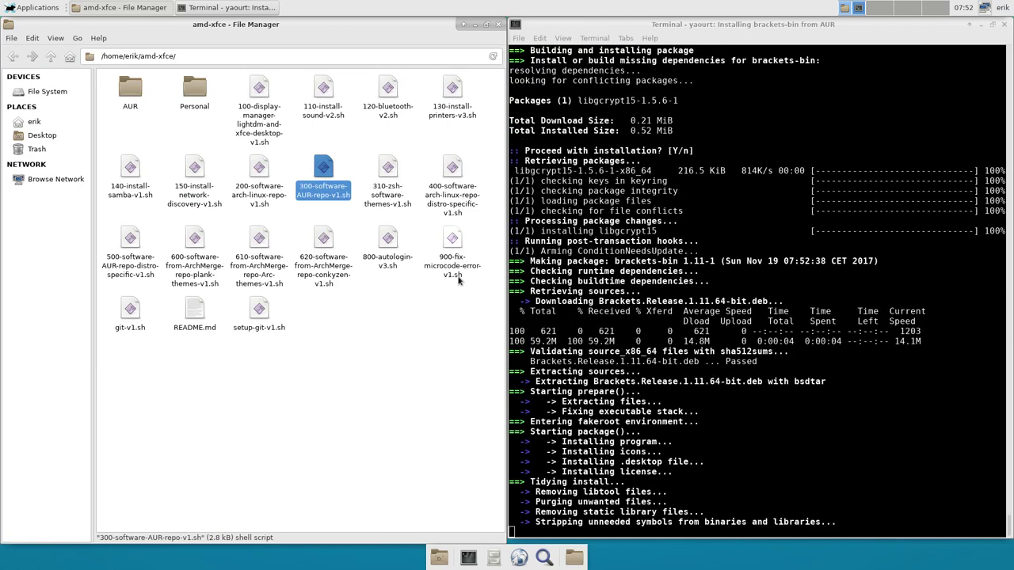
- Open 300-software-AUR-repo-v1.sh in Atom, try commenting out the set -e line with #, remove the # again, and close Atom
{"action": "left_click", "coordinate": [356, 218]}
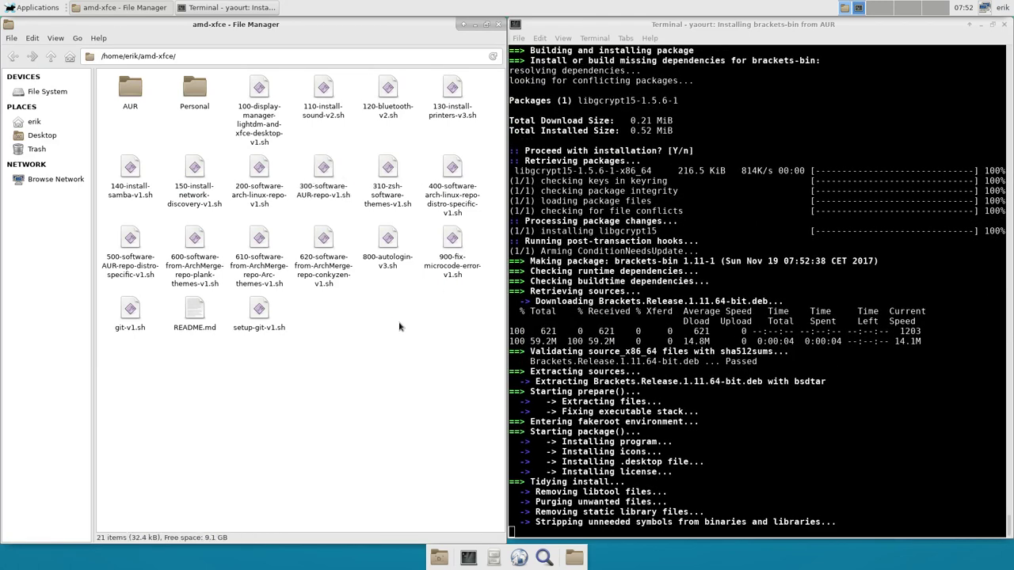
{"action": "left_click", "coordinate": [309, 199]}
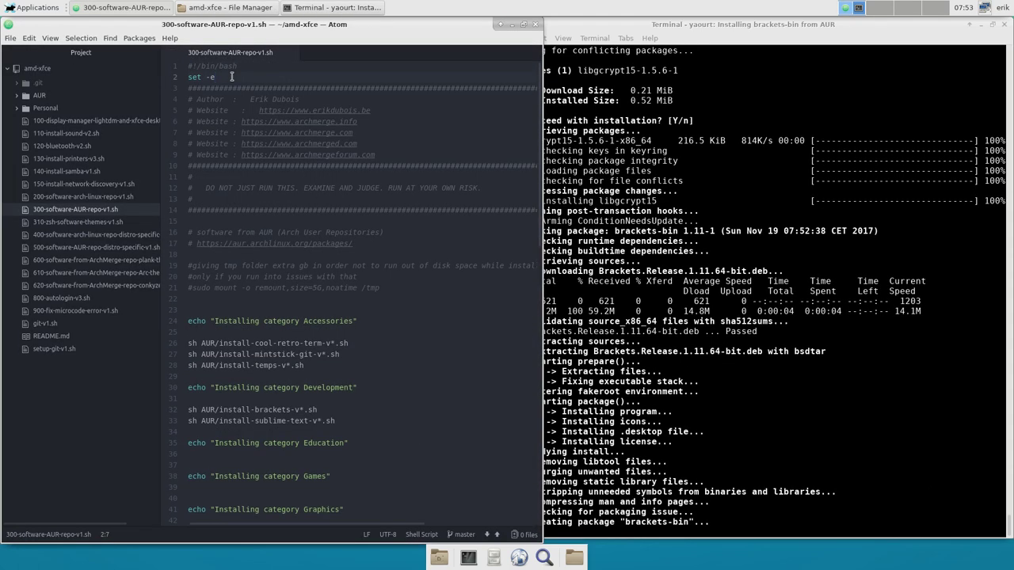
{"action": "left_click_drag", "start_coordinate": [238, 77], "coordinate": [170, 80]}
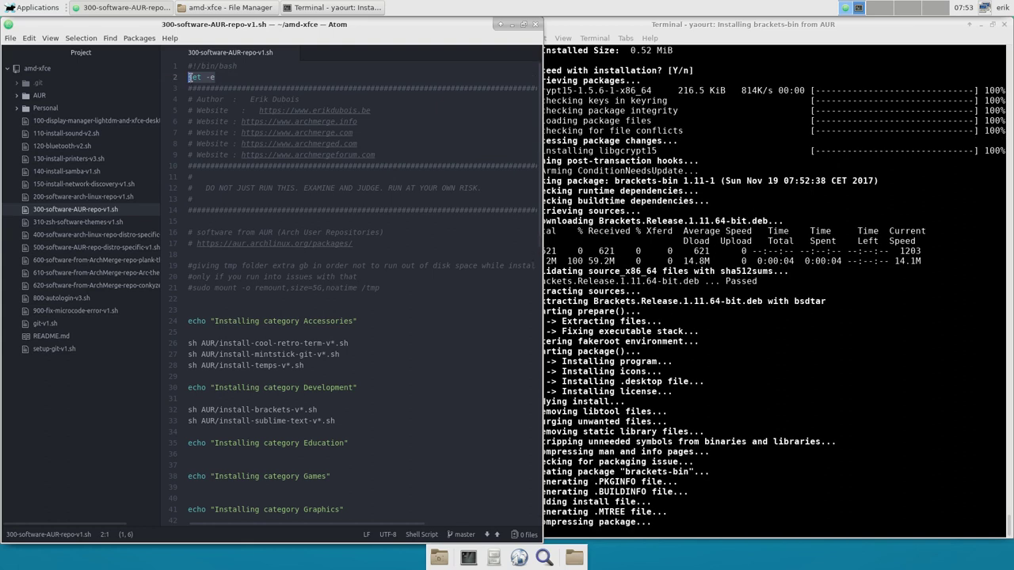
{"action": "left_click", "coordinate": [187, 79]}
{"action": "type", "text": "#"}
{"action": "key", "text": "BackSpace"}
{"action": "left_click_drag", "start_coordinate": [228, 79], "coordinate": [179, 82]}
{"action": "left_click", "coordinate": [535, 24]}
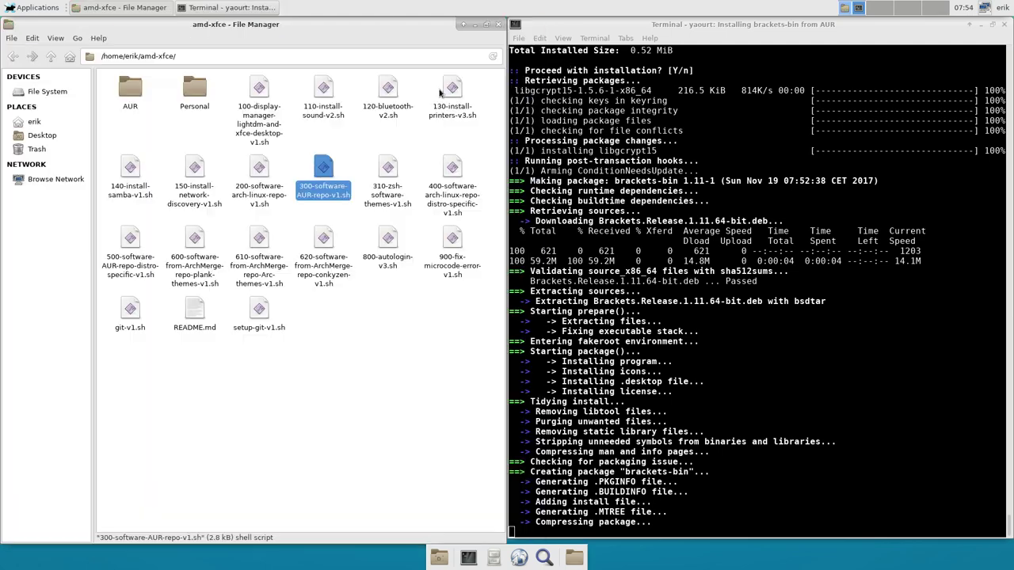
- Review the numbering order of the amd-xfce scripts from 100 to 900, focusing on the 100-series scripts such as display manager and printers
{"action": "left_click", "coordinate": [404, 350]}
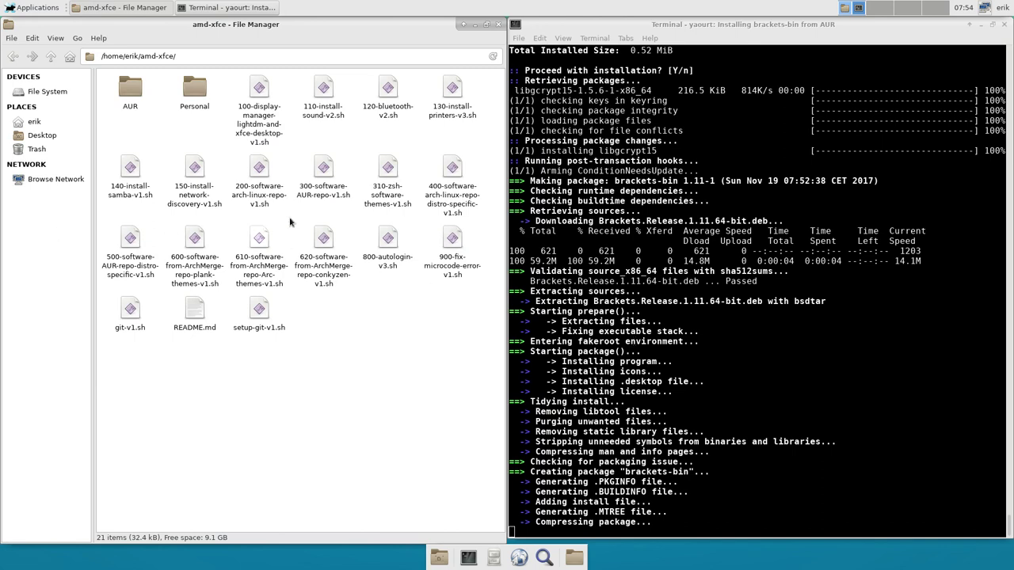
{"action": "left_click", "coordinate": [323, 174]}
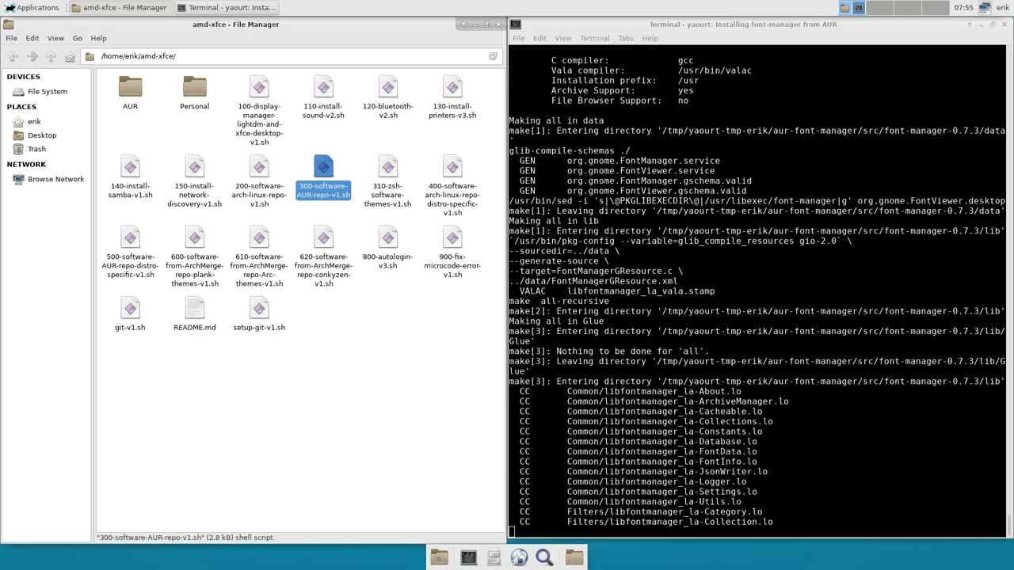
{"action": "left_click", "coordinate": [348, 354]}
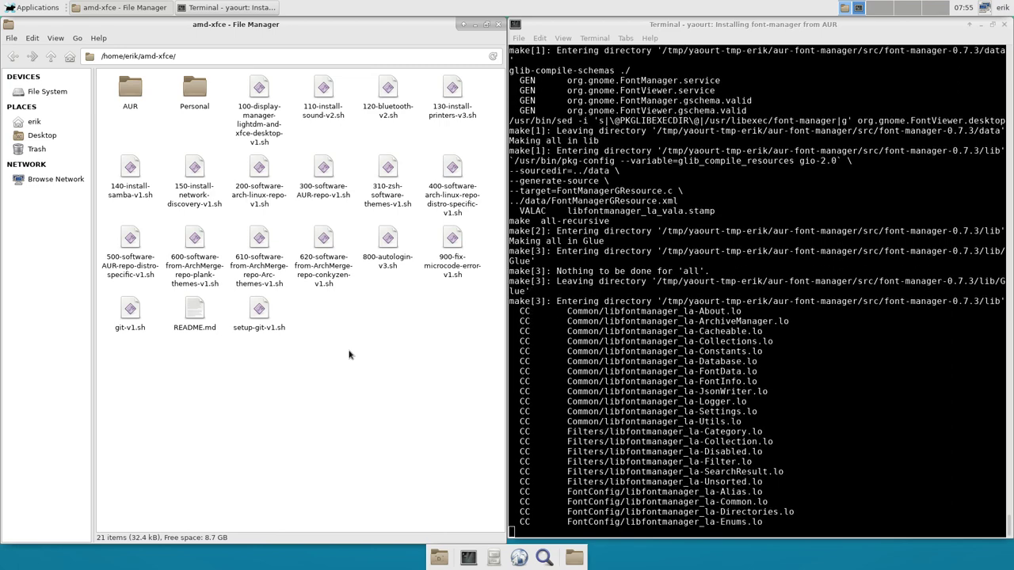
{"action": "left_click", "coordinate": [259, 89]}
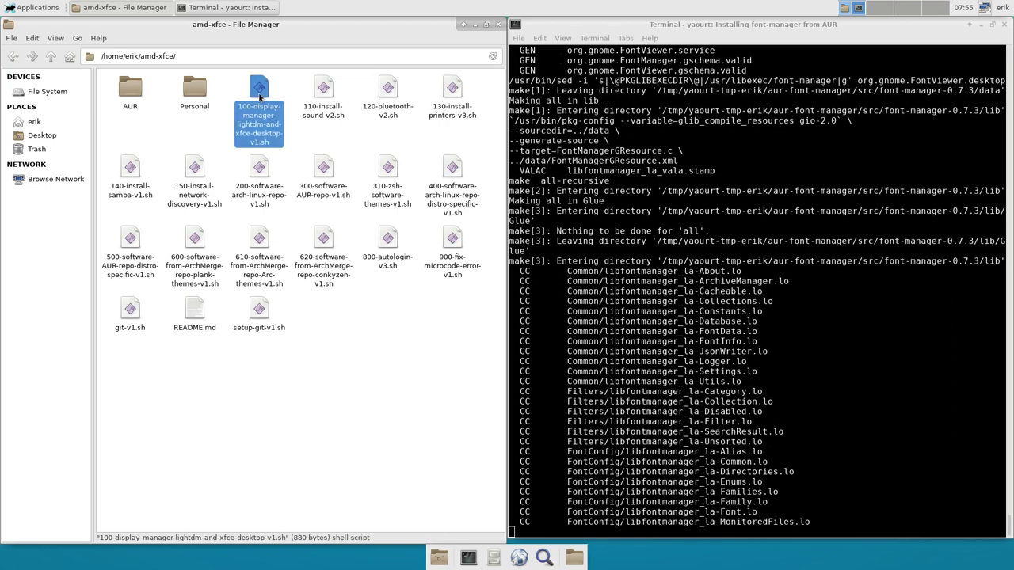
{"action": "left_click", "coordinate": [446, 244]}
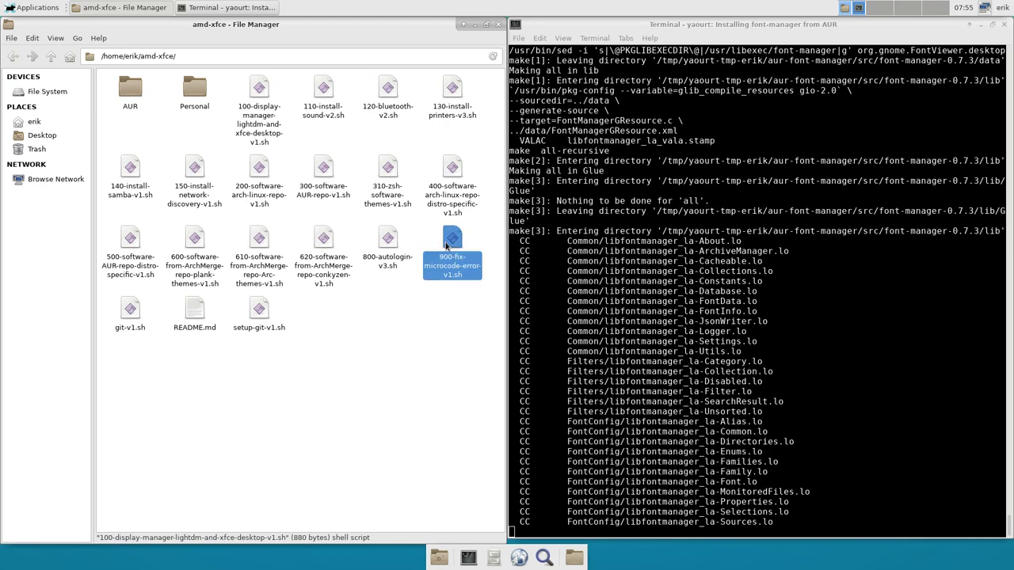
{"action": "left_click", "coordinate": [253, 93]}
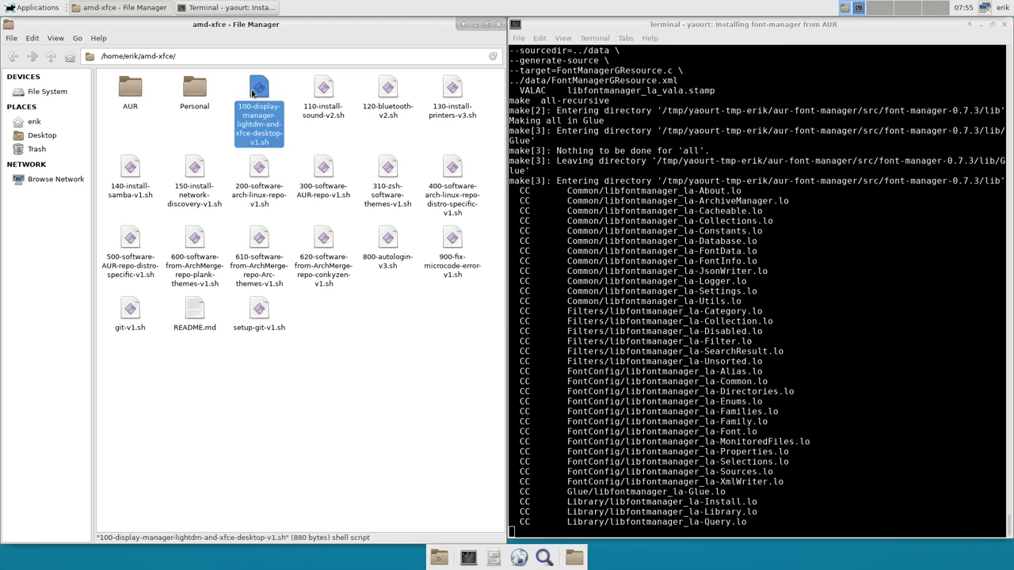
{"action": "left_click", "coordinate": [232, 78]}
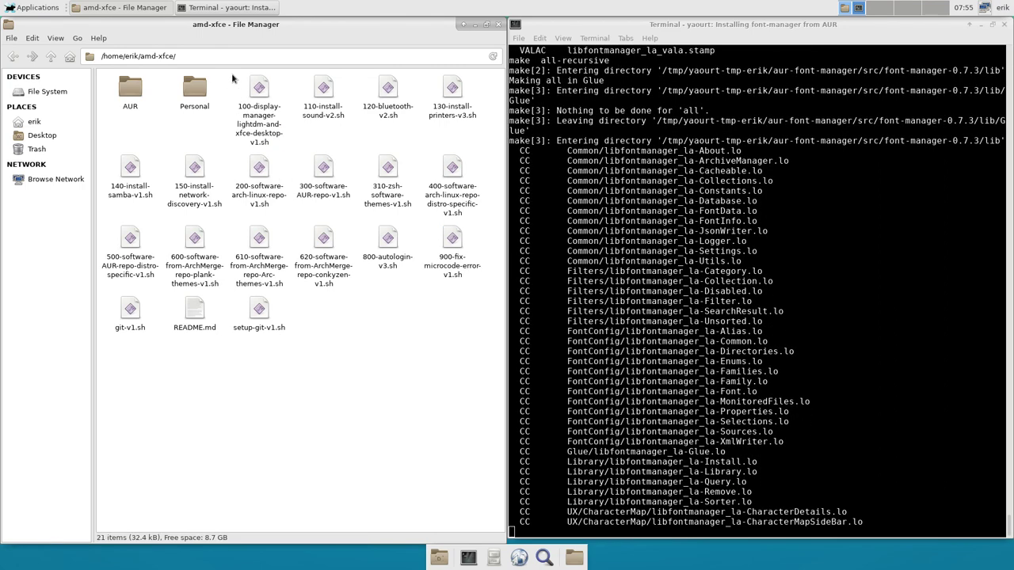
{"action": "left_click_drag", "start_coordinate": [232, 79], "coordinate": [485, 115]}
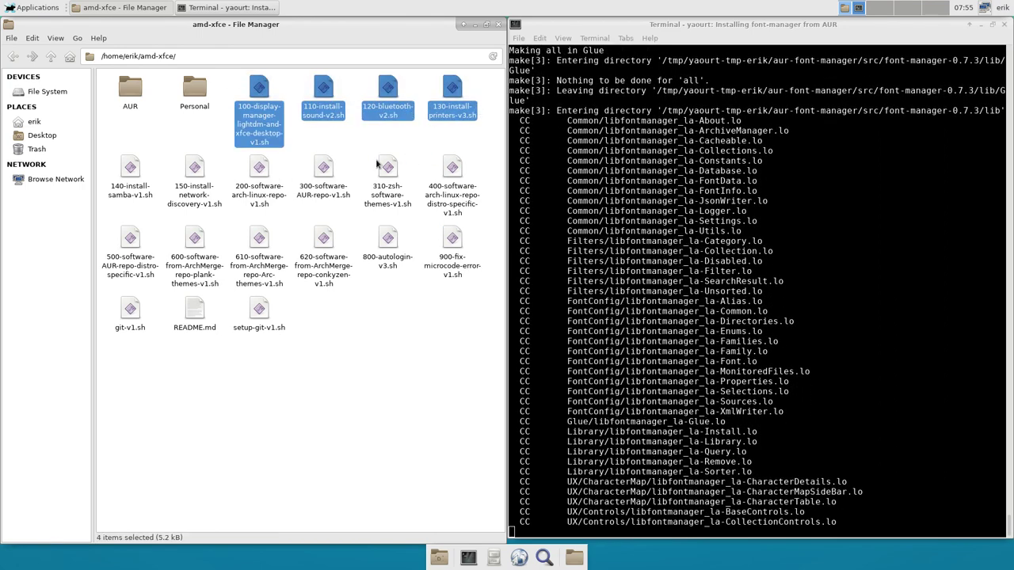
{"action": "left_click", "coordinate": [338, 143]}
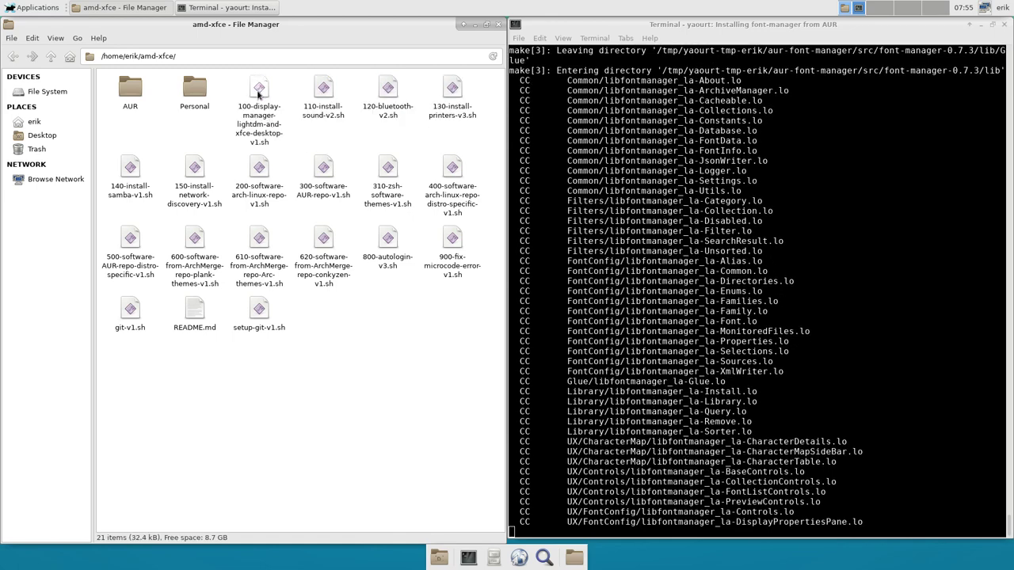
{"action": "left_click", "coordinate": [258, 95]}
{"action": "left_click", "coordinate": [444, 93]}
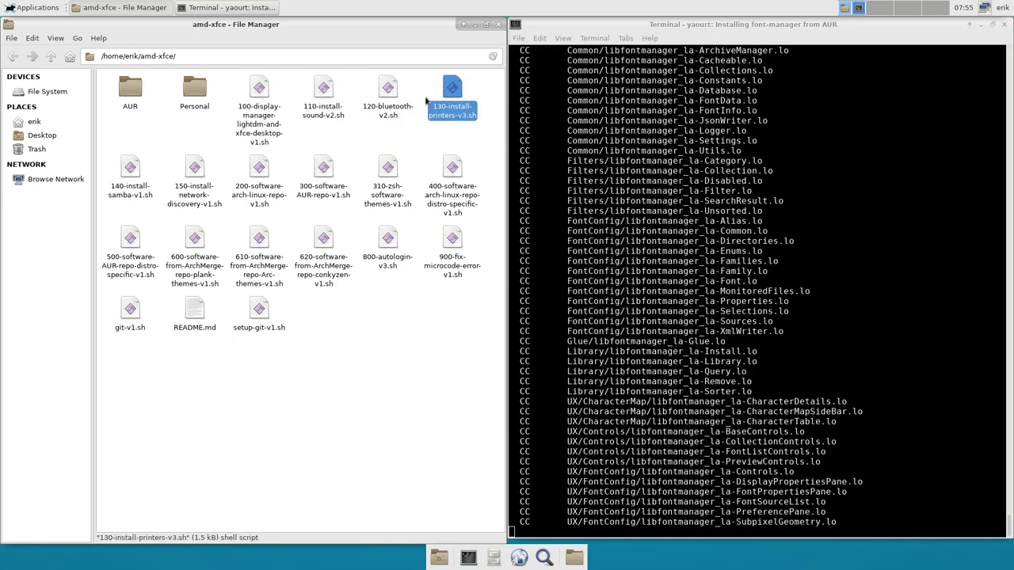
- Go over the 200-software-arch-linux-repo, 300-software-AUR-repo and 310-zsh-software-themes scripts in the amd-xfce folder
{"action": "left_click", "coordinate": [259, 168]}
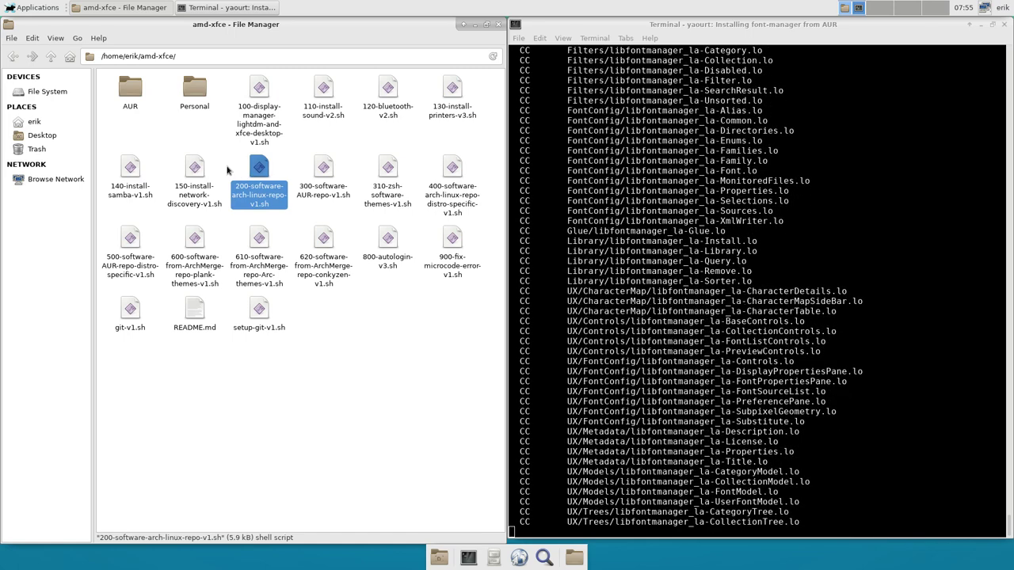
{"action": "left_click", "coordinate": [227, 169]}
{"action": "left_click", "coordinate": [257, 172]}
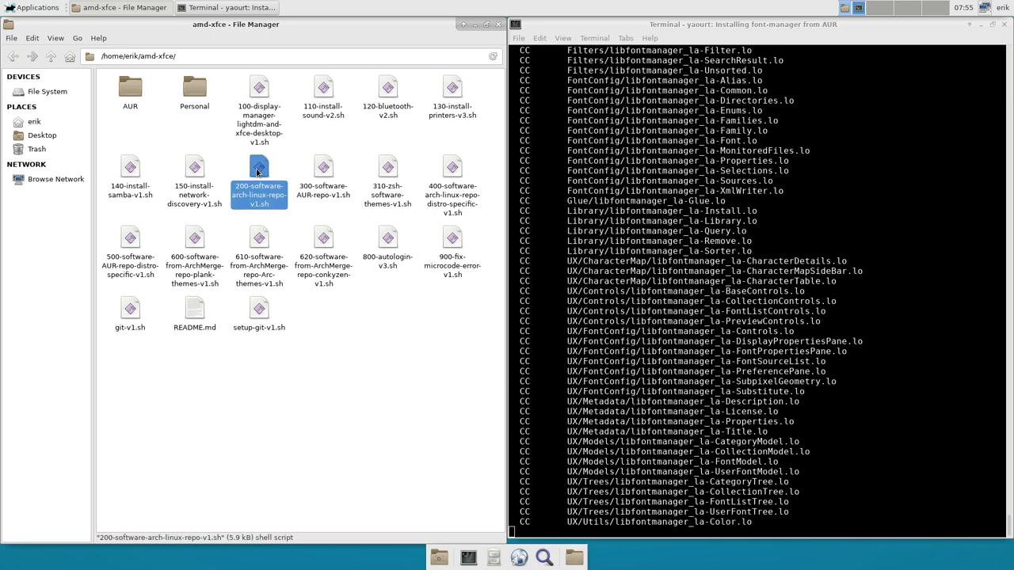
{"action": "left_click", "coordinate": [325, 166]}
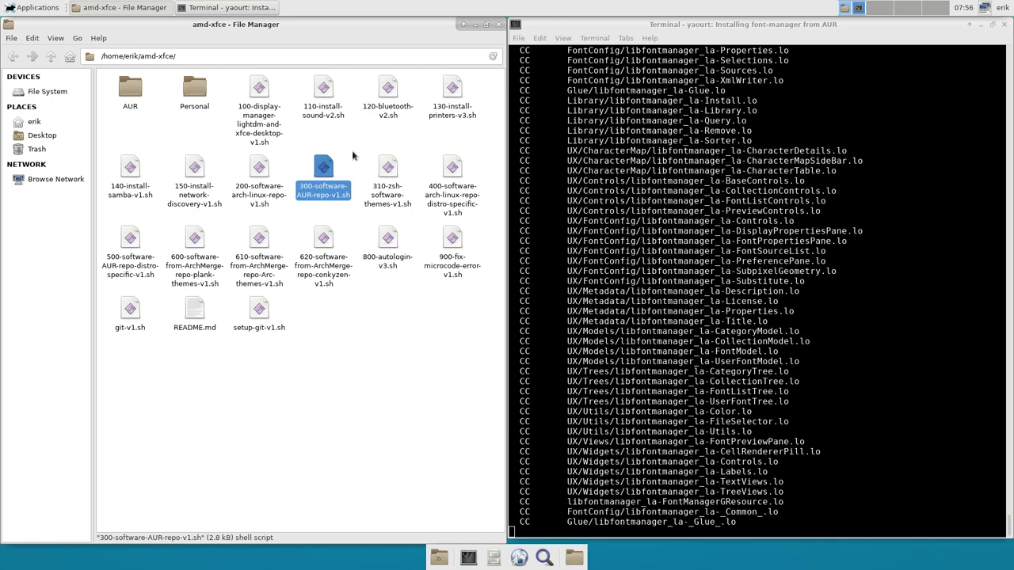
{"action": "left_click", "coordinate": [387, 169]}
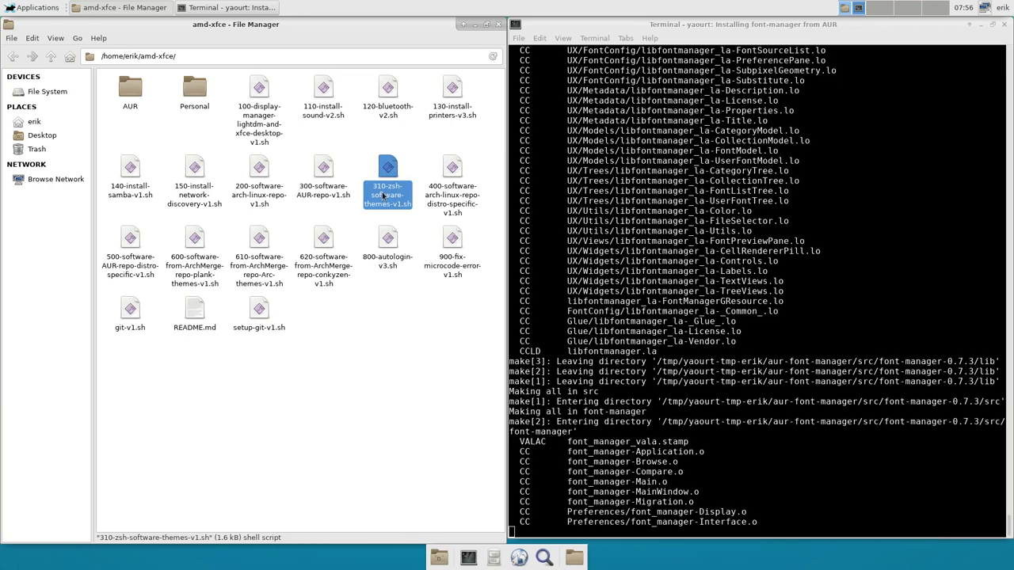
- Compare the distro-specific scripts 400-software-arch-linux-repo and 500-software-AUR-repo in the amd-xfce folder
{"action": "left_click", "coordinate": [420, 170]}
{"action": "left_click", "coordinate": [454, 168]}
{"action": "left_click", "coordinate": [133, 242]}
{"action": "left_click", "coordinate": [449, 177]}
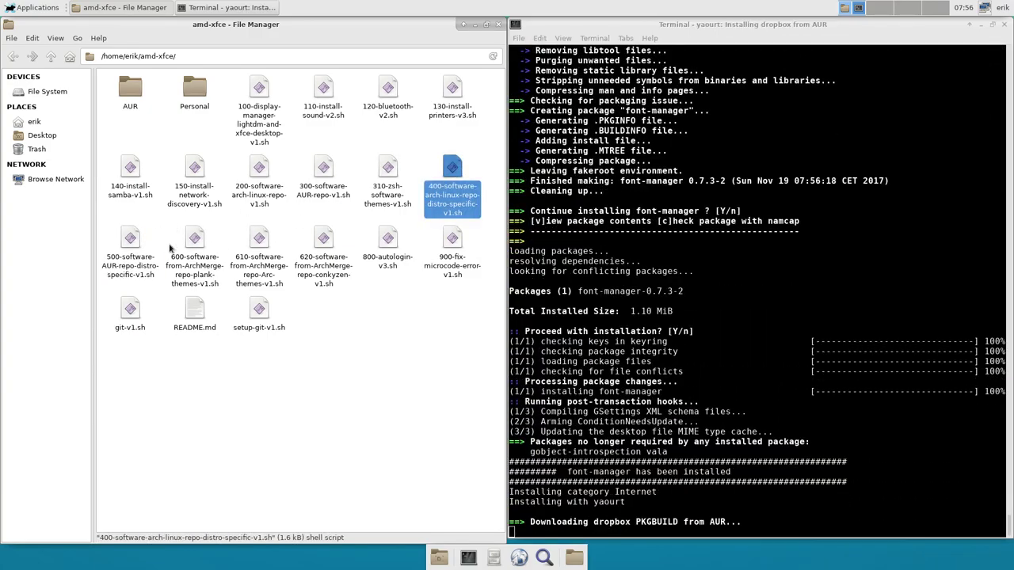
{"action": "left_click", "coordinate": [132, 242]}
{"action": "left_click", "coordinate": [453, 167]}
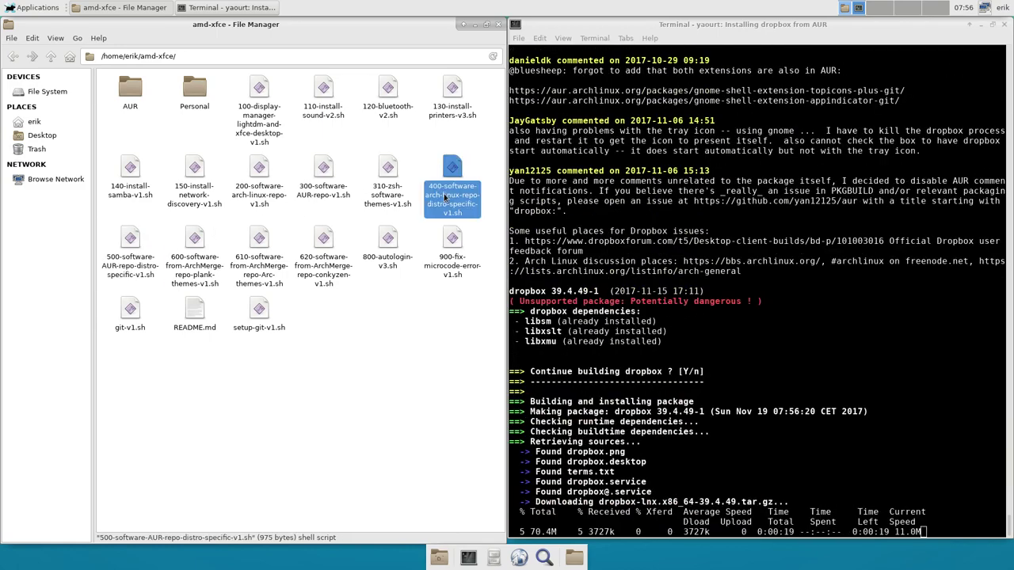
{"action": "left_click", "coordinate": [132, 242]}
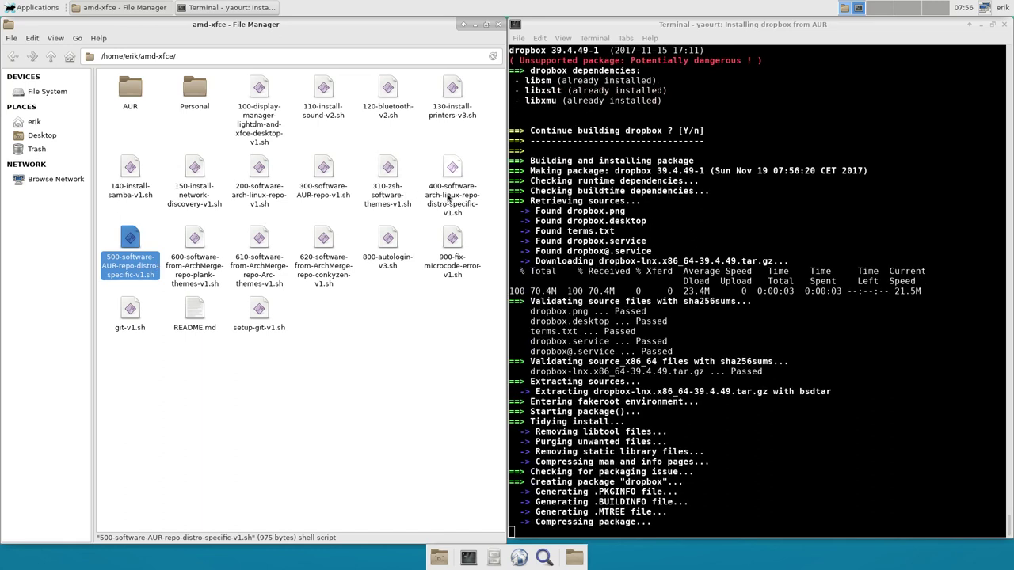
{"action": "left_click", "coordinate": [448, 198]}
{"action": "left_click", "coordinate": [138, 245]}
{"action": "left_click", "coordinate": [448, 190]}
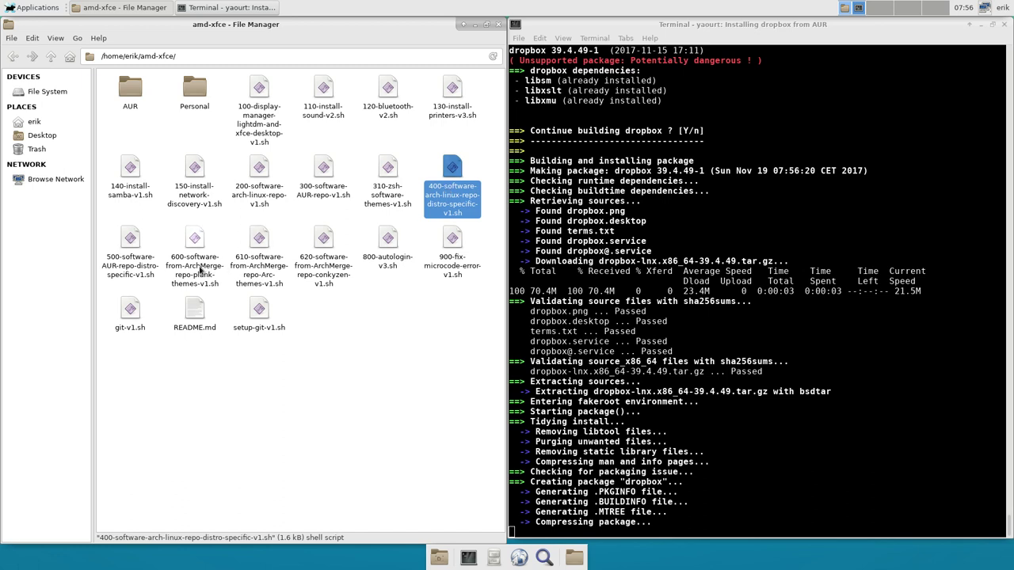
- Examine the group of ArchMerge repo scripts 600, 610 and 620 for the plank themes, Arc themes and conkyzen
{"action": "left_click", "coordinate": [199, 269]}
{"action": "left_click_drag", "start_coordinate": [166, 226], "coordinate": [356, 285]}
{"action": "left_click", "coordinate": [358, 321]}
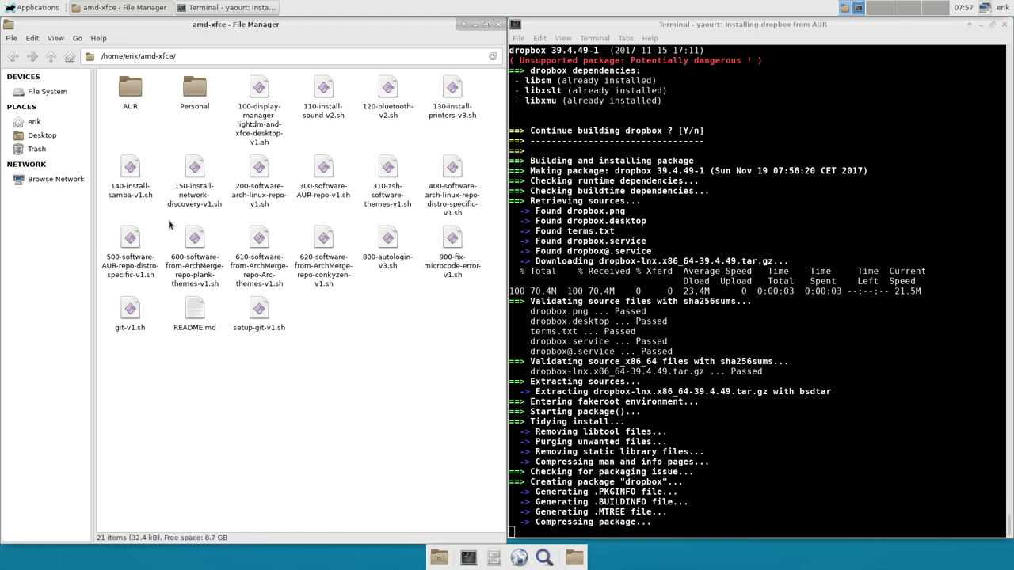
{"action": "left_click_drag", "start_coordinate": [169, 225], "coordinate": [345, 275]}
{"action": "left_click", "coordinate": [353, 321]}
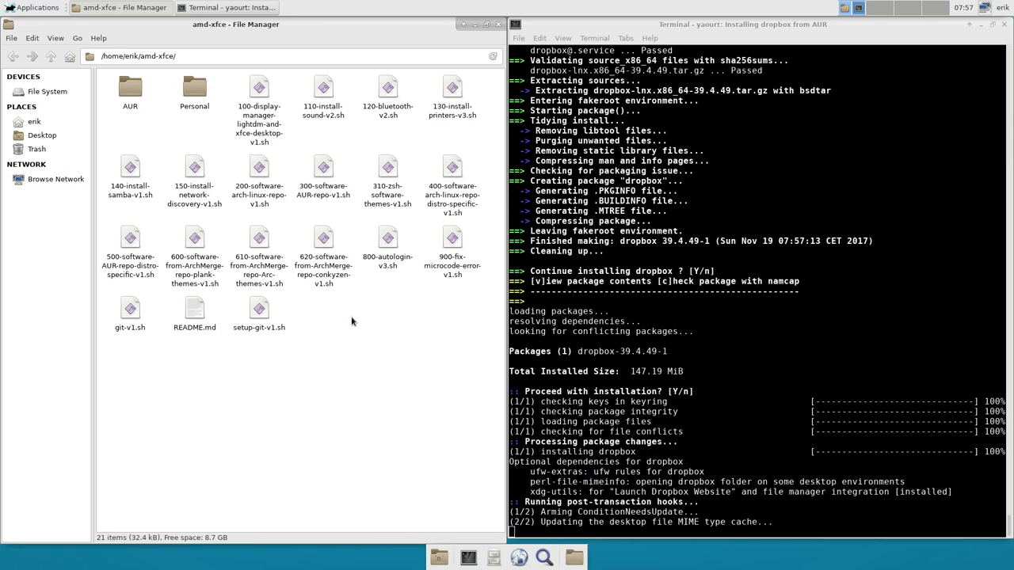
{"action": "left_click_drag", "start_coordinate": [161, 222], "coordinate": [182, 235]}
{"action": "left_click", "coordinate": [351, 311]}
{"action": "left_click", "coordinate": [167, 240]}
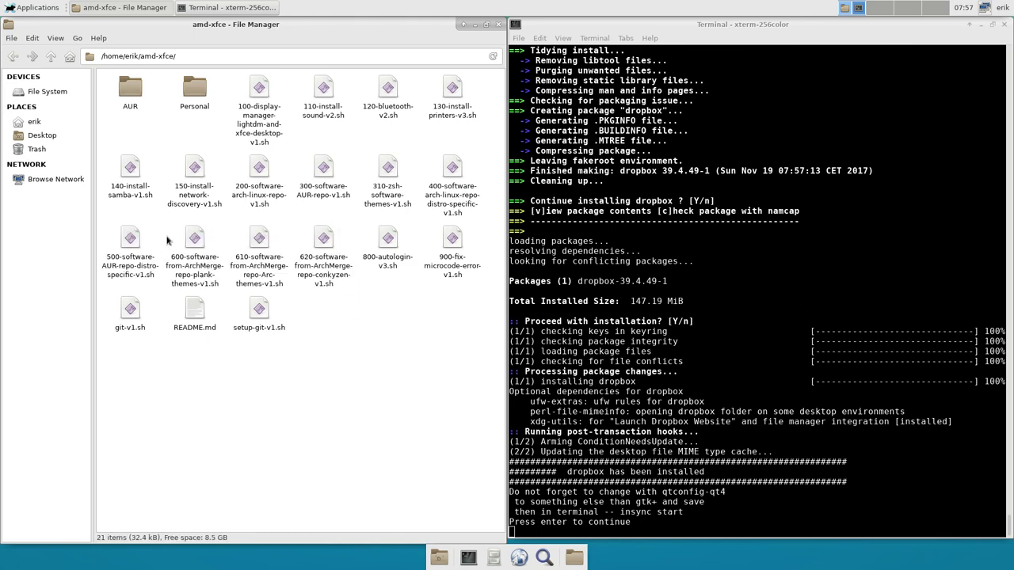
{"action": "left_click_drag", "start_coordinate": [168, 242], "coordinate": [356, 294]}
{"action": "left_click", "coordinate": [365, 309]}
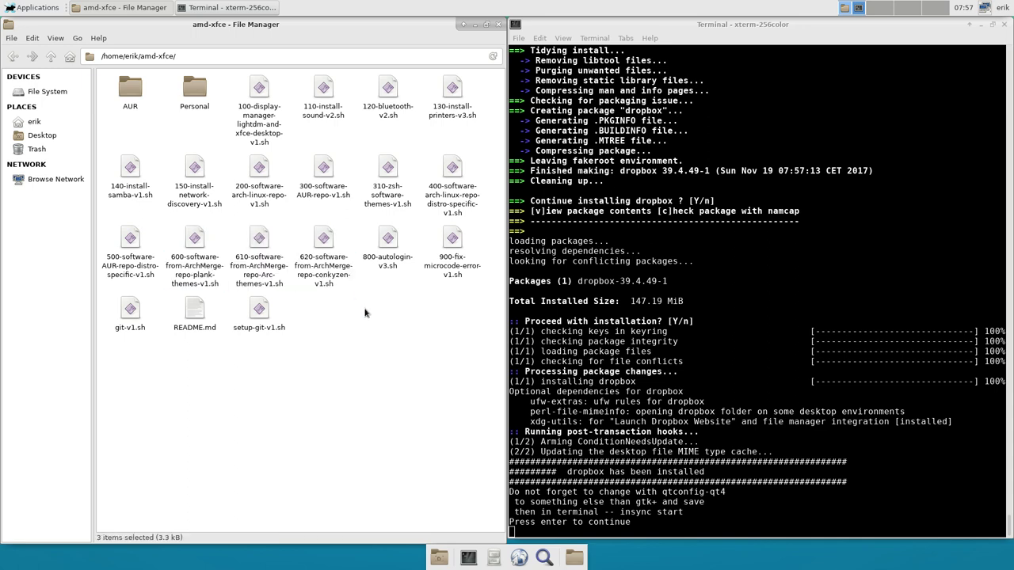
- Read the terminal reminder about changing gtk+ with qtconfig-qt4 and continue the paused AUR install script
{"action": "left_click", "coordinate": [664, 338]}
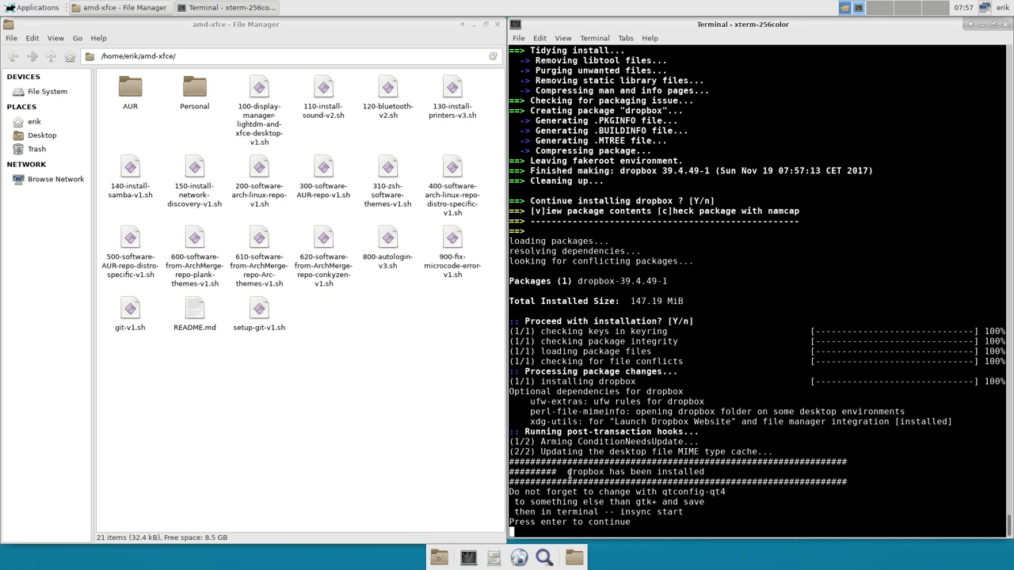
{"action": "left_click_drag", "start_coordinate": [567, 472], "coordinate": [709, 473]}
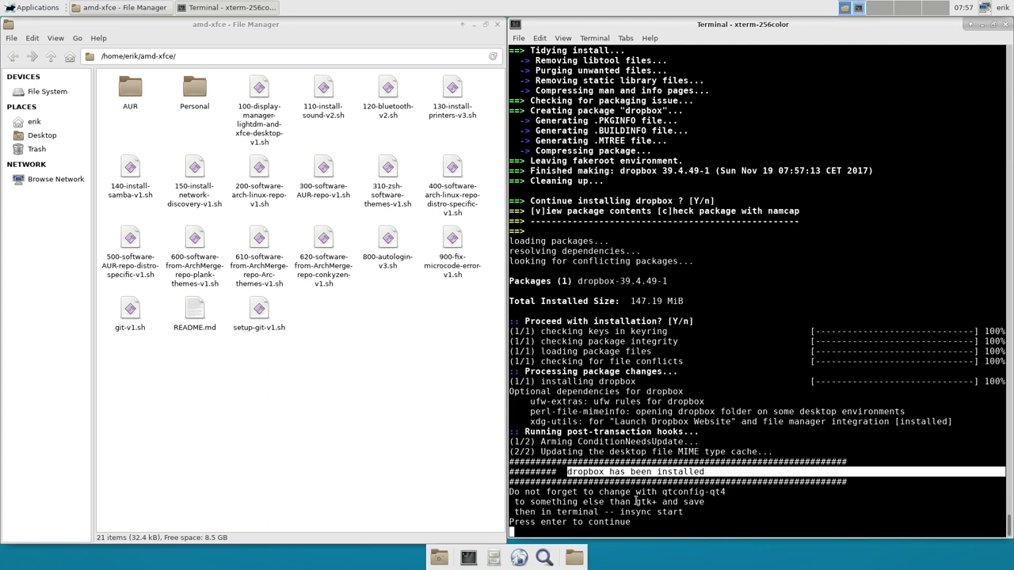
{"action": "left_click_drag", "start_coordinate": [633, 502], "coordinate": [696, 503]}
{"action": "left_click", "coordinate": [669, 497]}
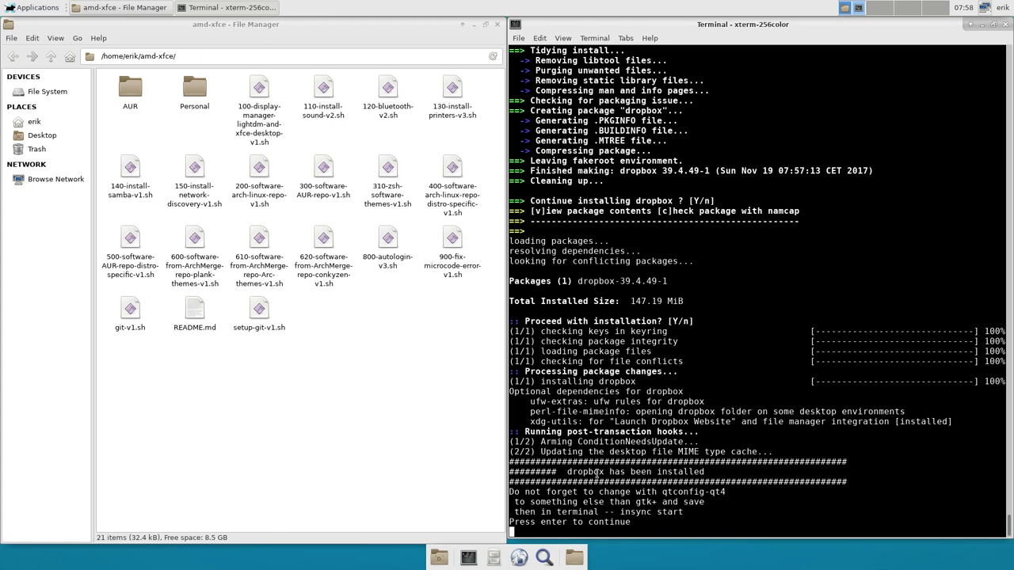
{"action": "left_click_drag", "start_coordinate": [634, 502], "coordinate": [658, 505]}
{"action": "left_click_drag", "start_coordinate": [661, 492], "coordinate": [729, 495]}
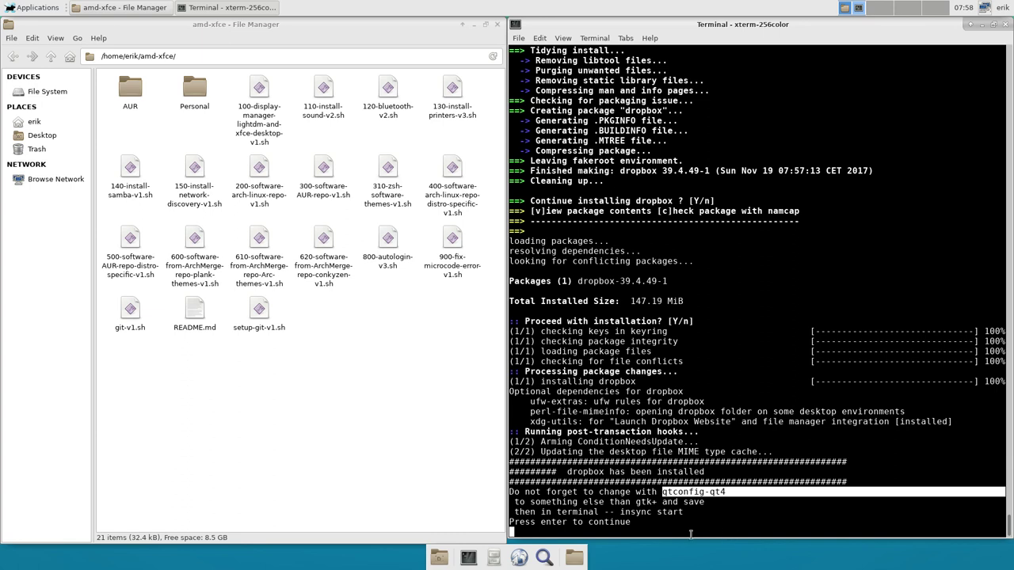
{"action": "left_click_drag", "start_coordinate": [631, 502], "coordinate": [657, 502]}
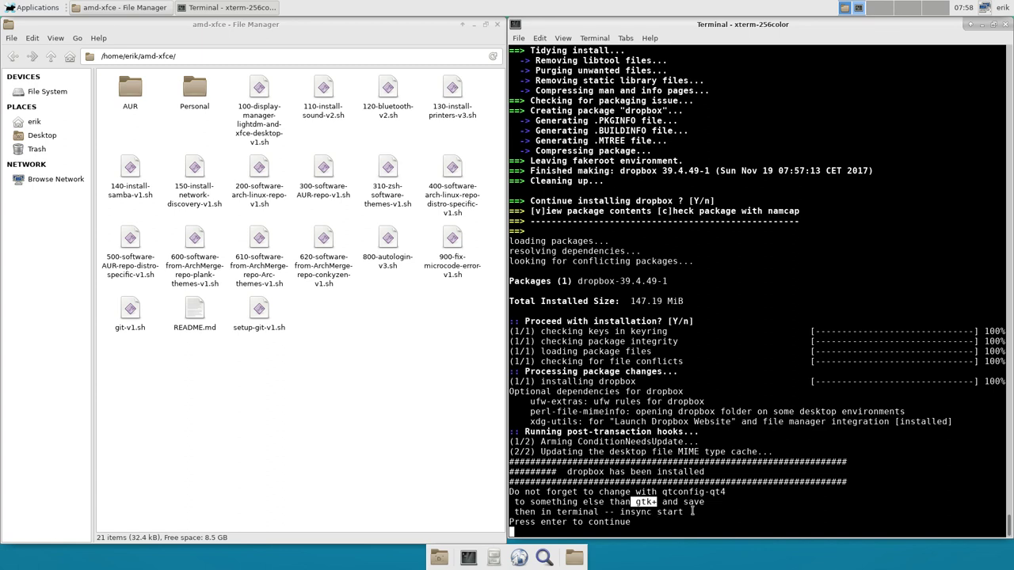
{"action": "left_click", "coordinate": [669, 518]}
{"action": "key", "text": "Return"}
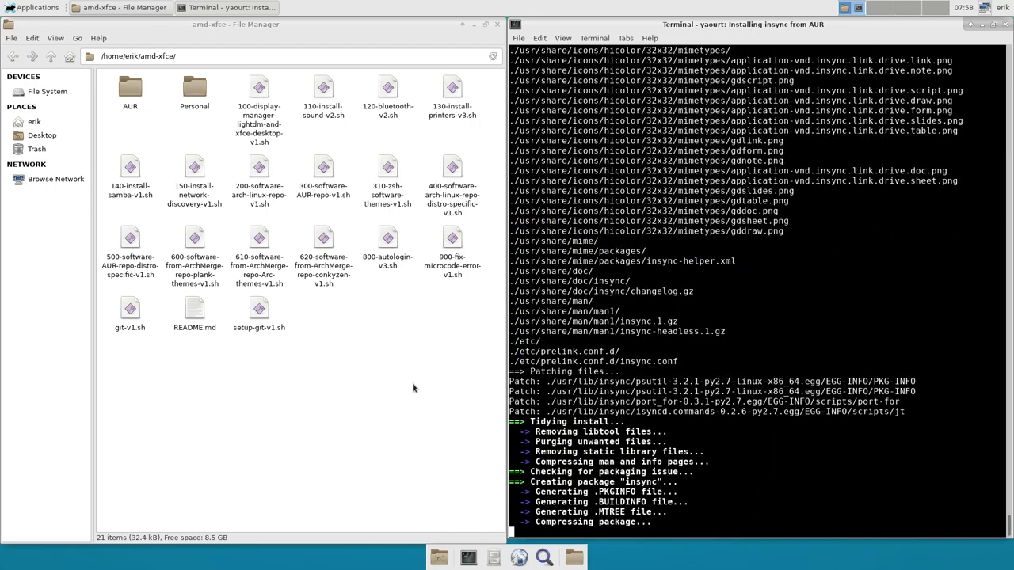
- Look at the remaining scripts 800-autologin-v3.sh and 900-fix-microcode-error-v1.sh and clear the selection
{"action": "left_click", "coordinate": [393, 240]}
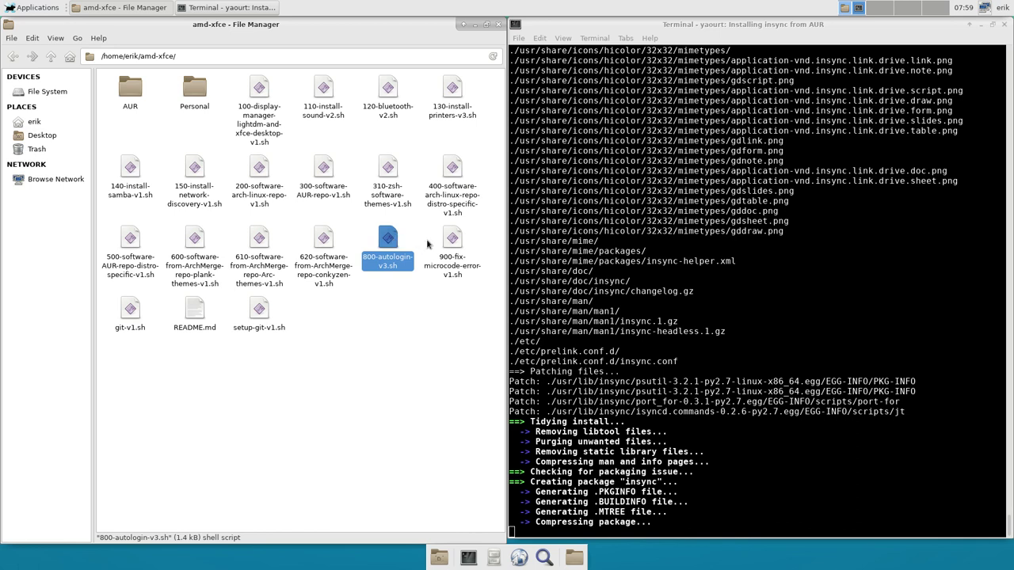
{"action": "left_click", "coordinate": [452, 240]}
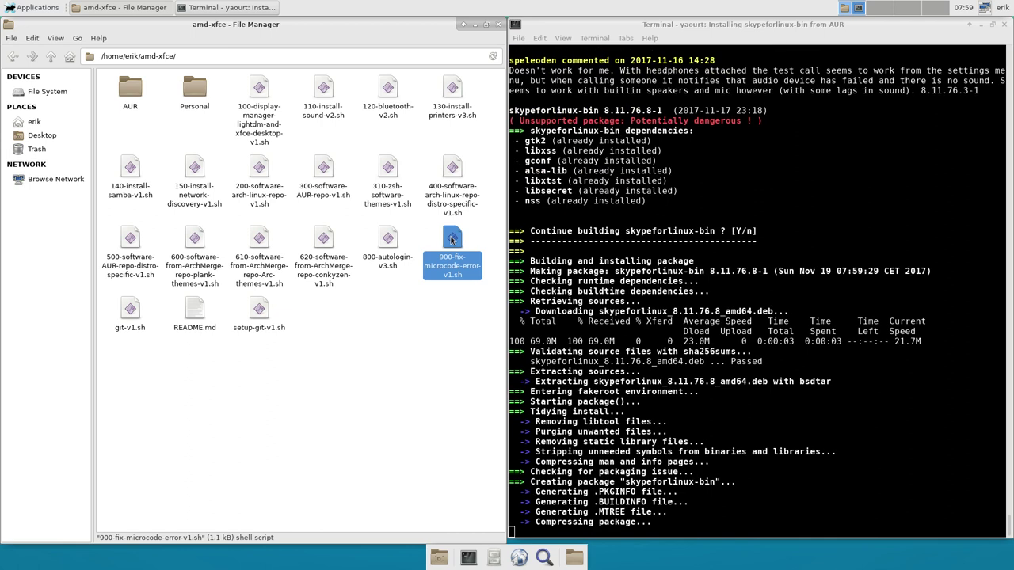
{"action": "left_click", "coordinate": [429, 355]}
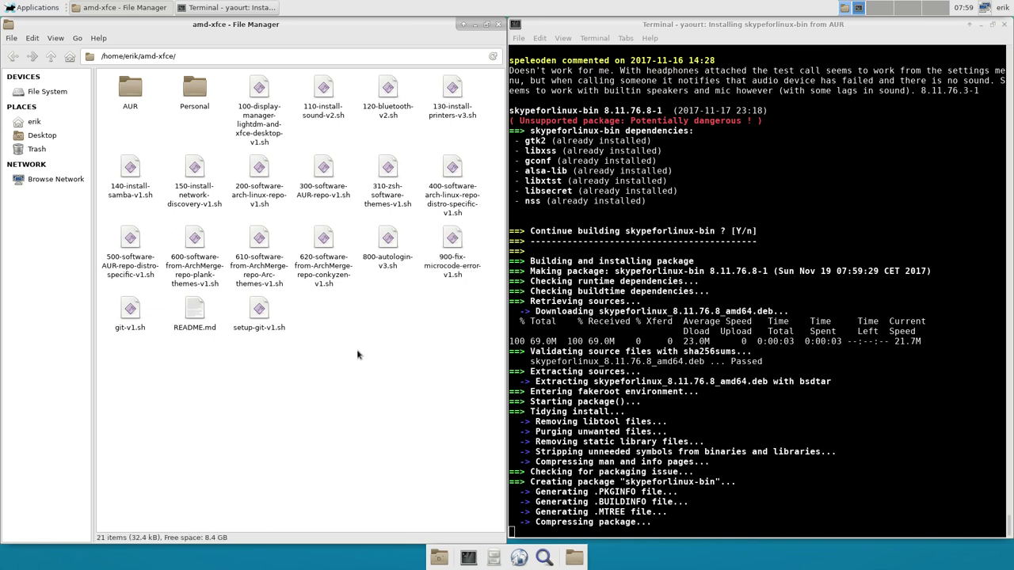
- Examine the AUR folder, the 300 and 500 AUR scripts and the contents of the Personal folder, and return to amd-xfce
{"action": "left_click", "coordinate": [130, 93]}
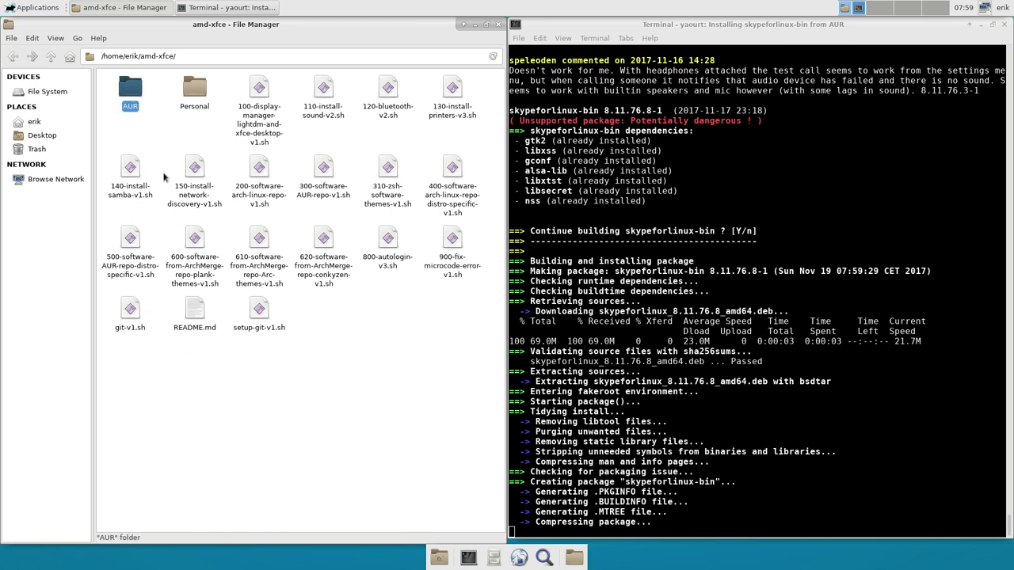
{"action": "left_click", "coordinate": [322, 173]}
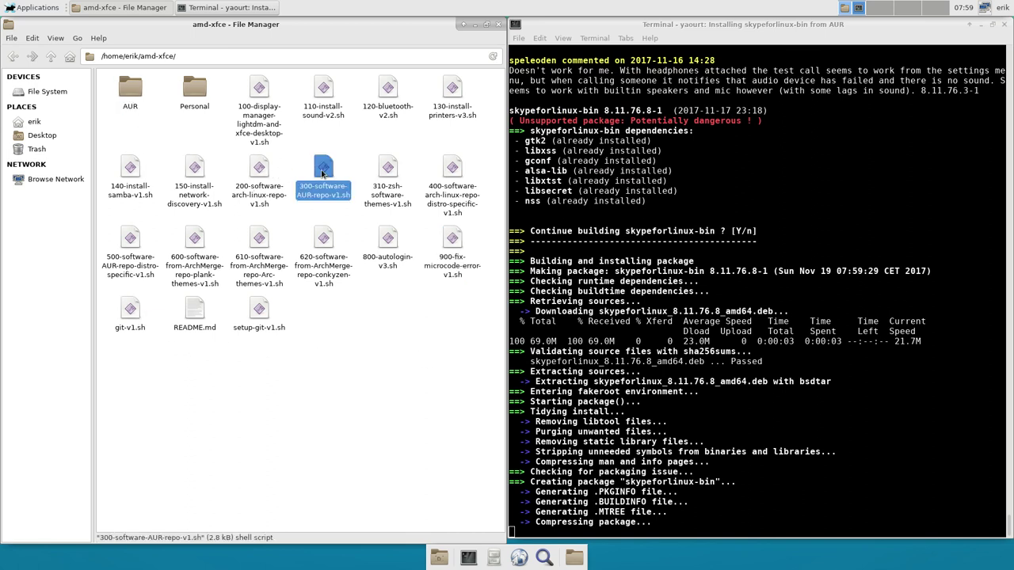
{"action": "left_click", "coordinate": [130, 237]}
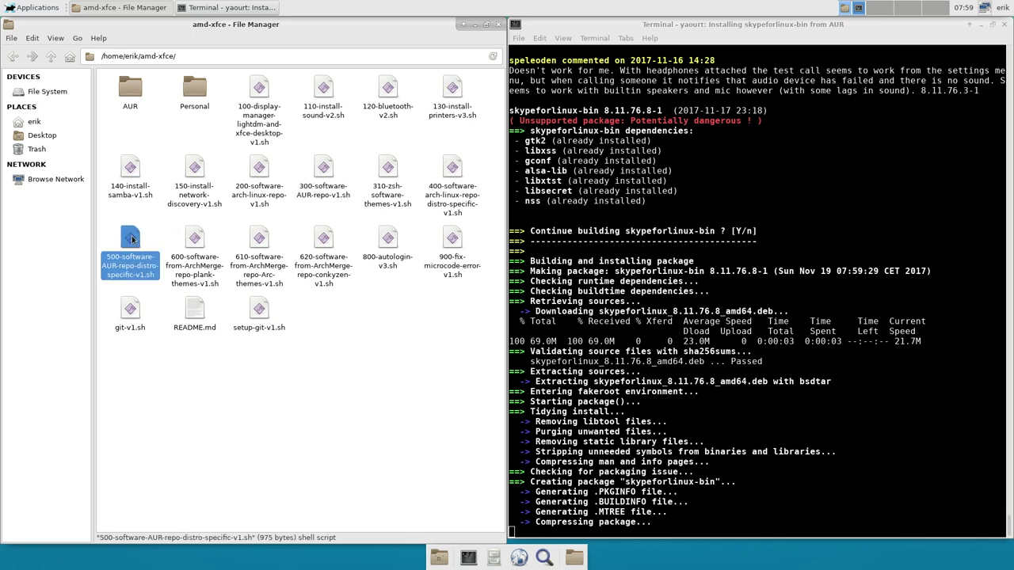
{"action": "left_click", "coordinate": [192, 95]}
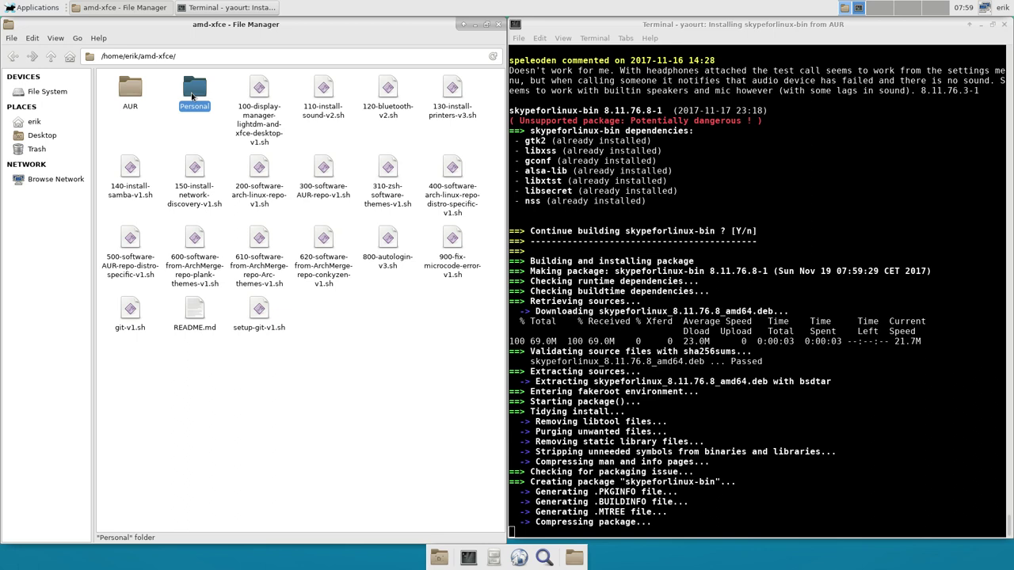
{"action": "double_click", "coordinate": [192, 95]}
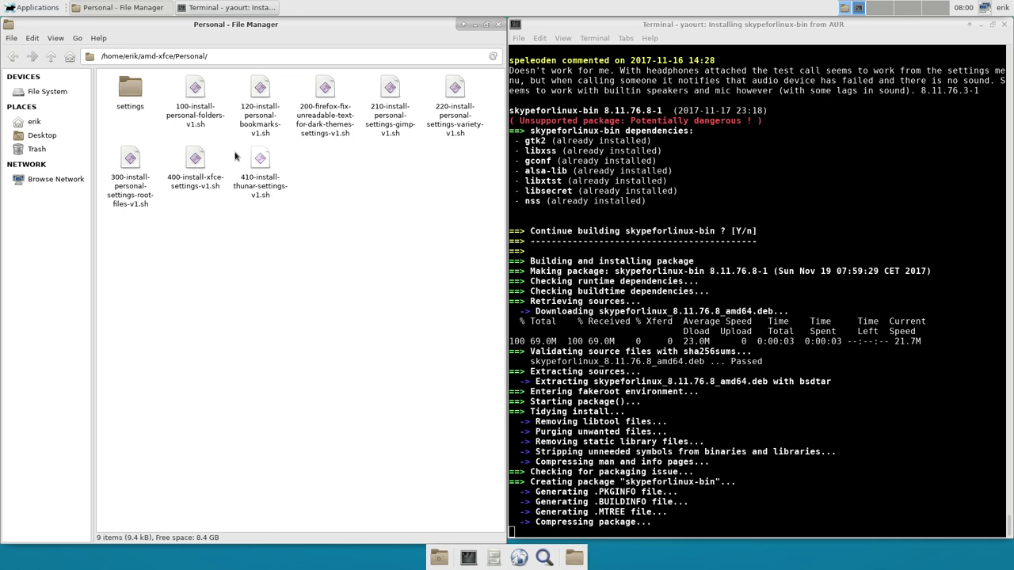
{"action": "left_click", "coordinate": [51, 56]}
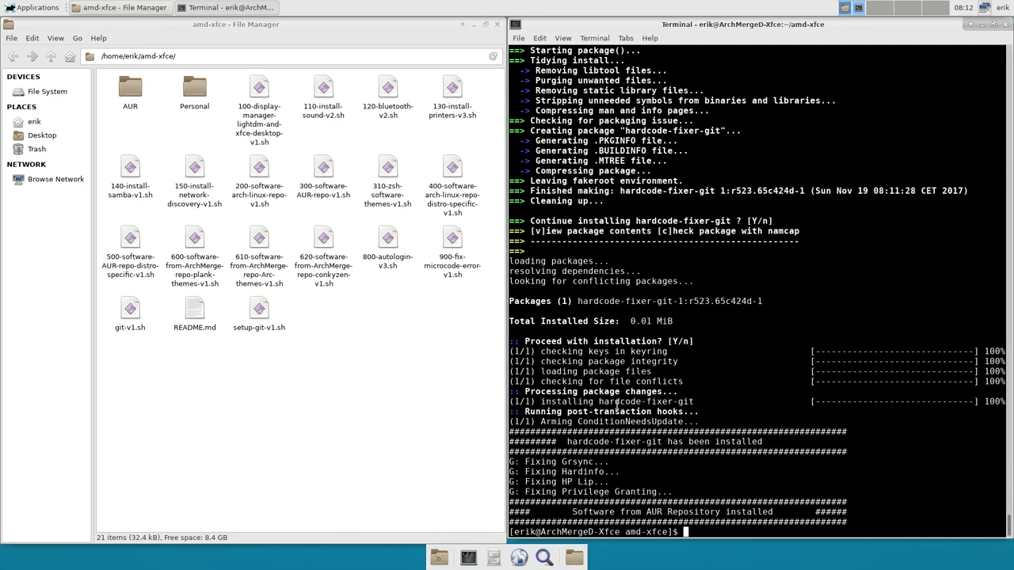
{"action": "type", "text": "./30"}
{"action": "key", "text": "Tab"}
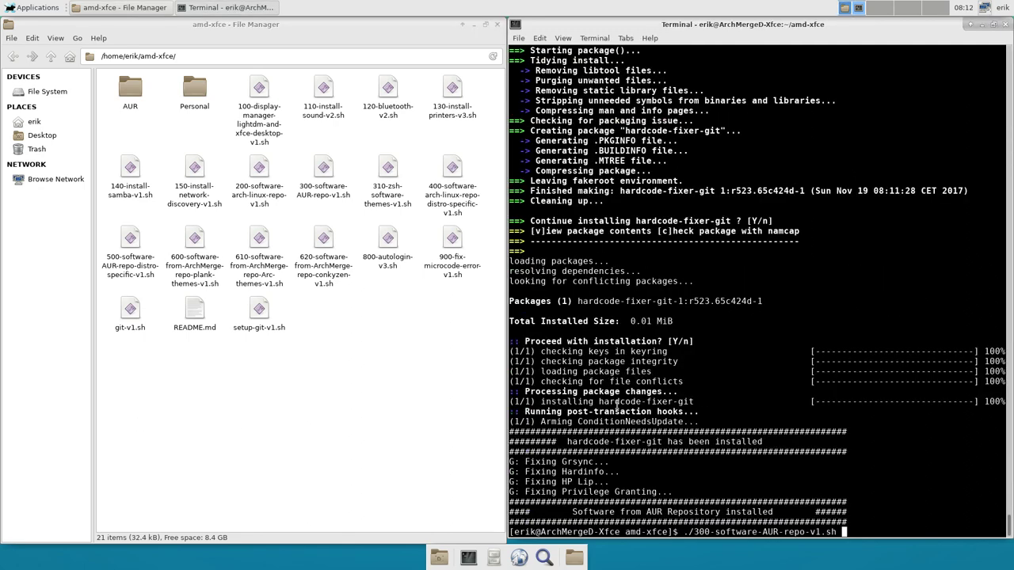
{"action": "key", "text": "ctrl+u"}
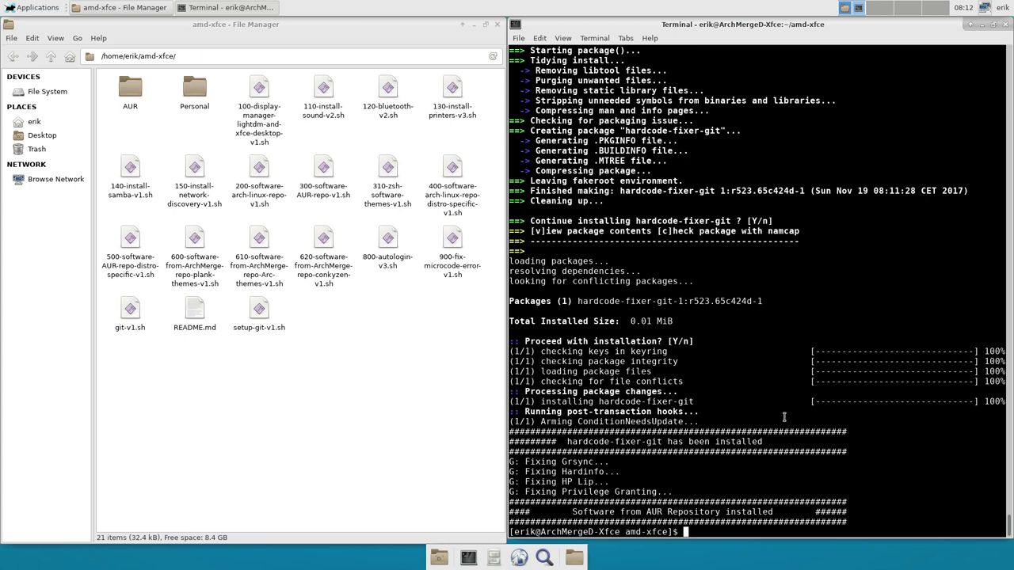
- In the terminal, print the current shell with echo $SHELL and run 400-software-arch-linux-repo-distro-specific-v1.sh
{"action": "type", "text": "echo $SHELL"}
{"action": "key", "text": "Return"}
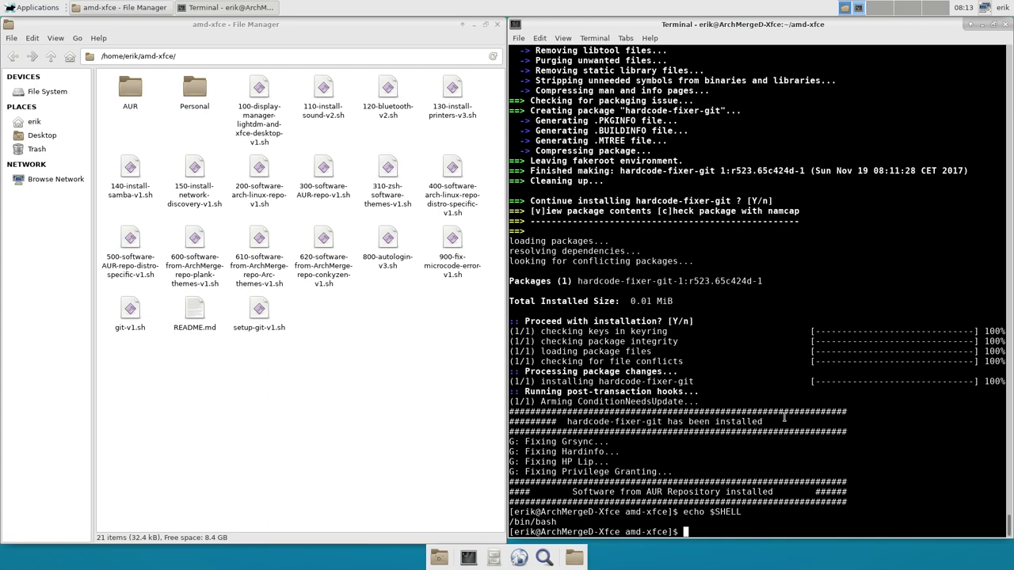
{"action": "type", "text": "./40"}
{"action": "key", "text": "Tab"}
{"action": "key", "text": "Return"}
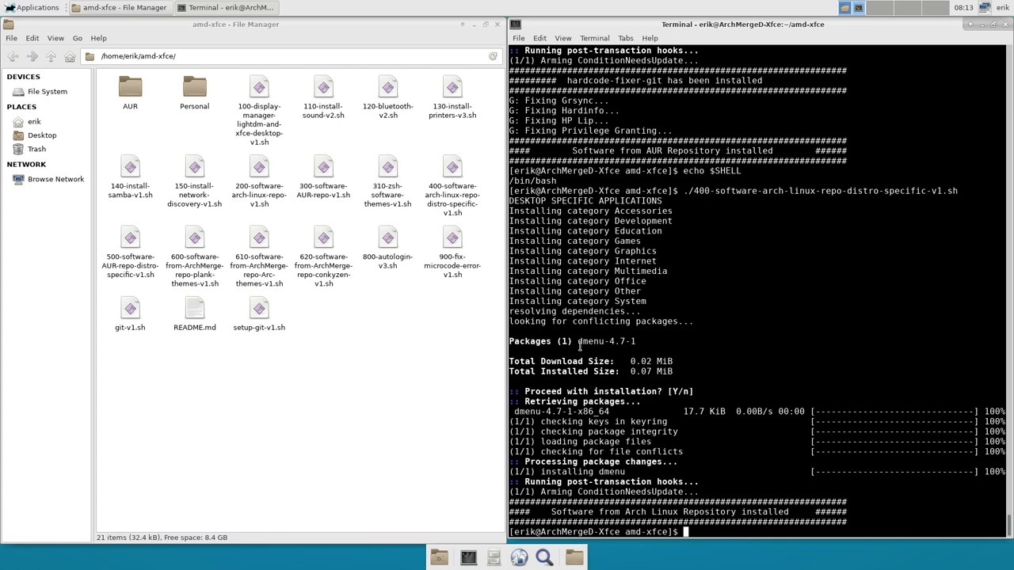
- Run the distro-specific AUR script 500-software-AUR-repo-distro-specific-v1.sh from the amd-xfce folder
{"action": "type", "text": ".:500-software-AUR-repo-distro-specific-v1.sh"}
{"action": "key", "text": "Return"}
{"action": "type", "text": "./500"}
{"action": "key", "text": "Tab"}
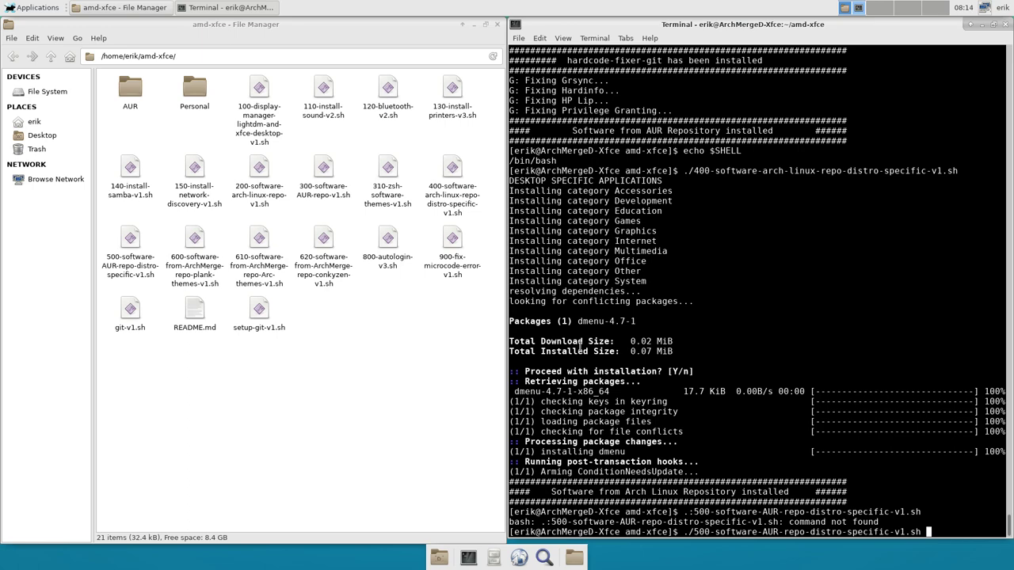
{"action": "key", "text": "Return"}
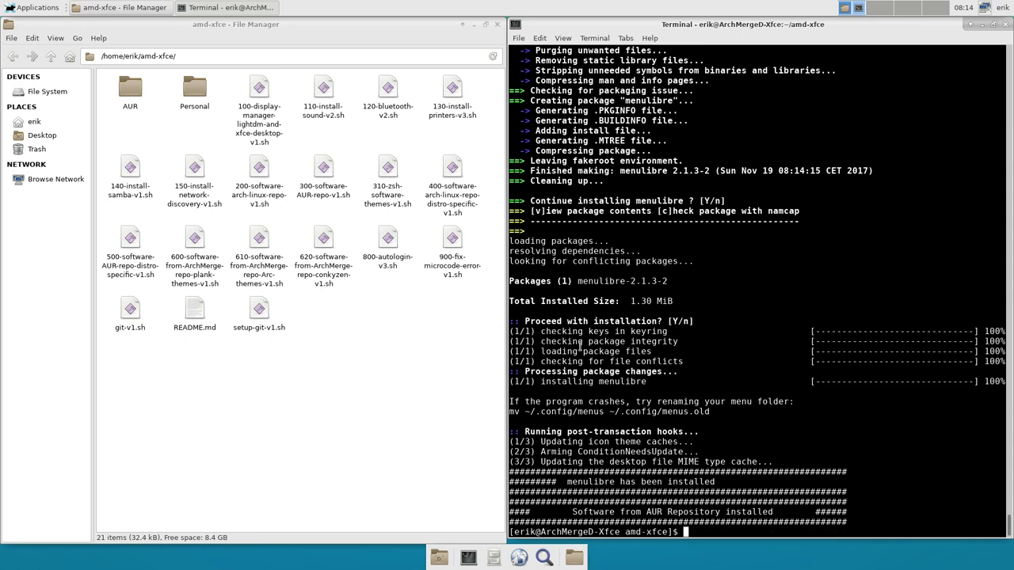
- Run 600-software-from-ArchMerge-repo-plank-themes-v1.sh, followed by 610-software-from-ArchMerge-repo-Arc-themes-v1.sh
{"action": "type", "text": "./60"}
{"action": "key", "text": "Tab"}
{"action": "key", "text": "Return"}
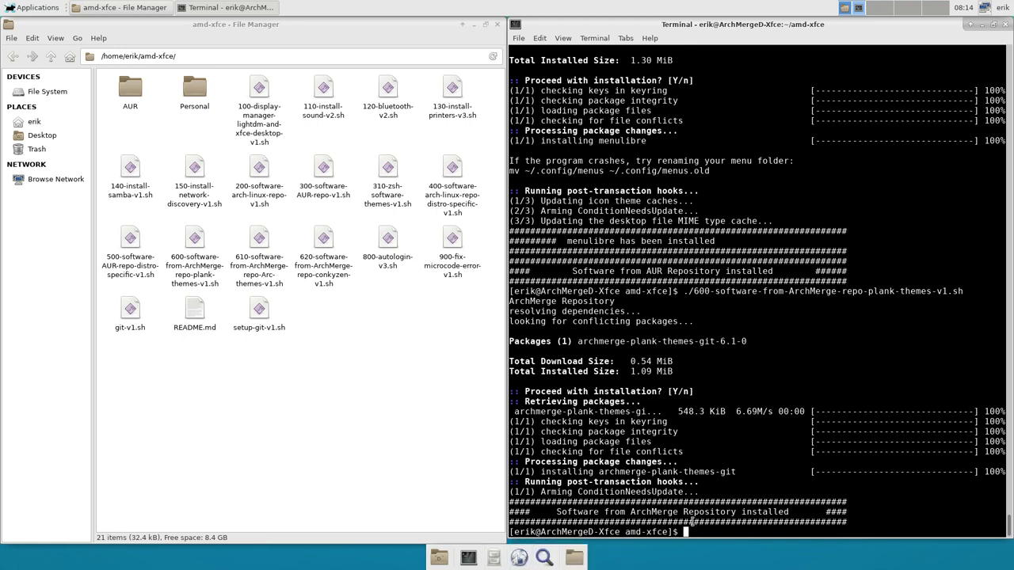
{"action": "type", "text": "./610"}
{"action": "key", "text": "Tab"}
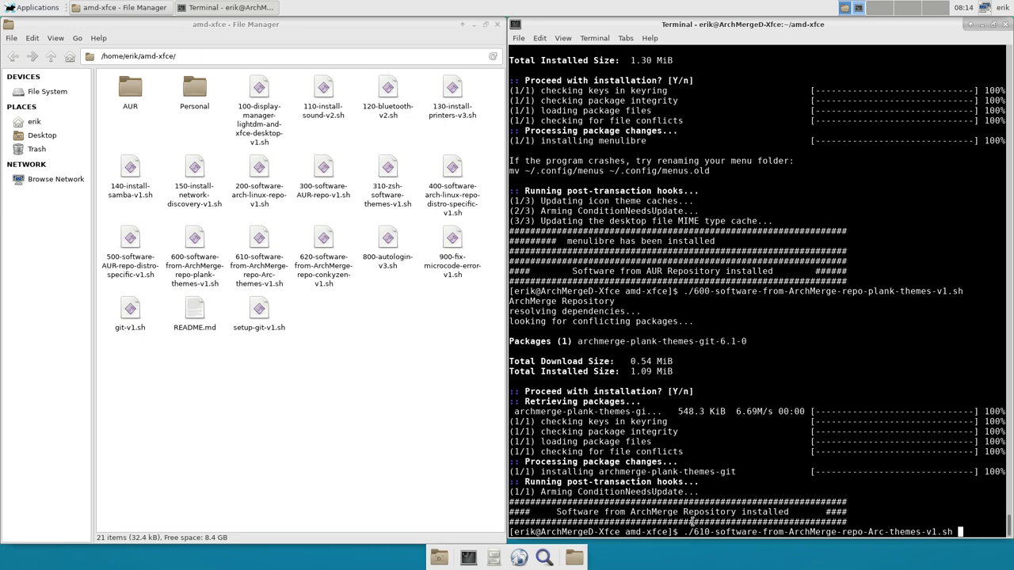
{"action": "key", "text": "Return"}
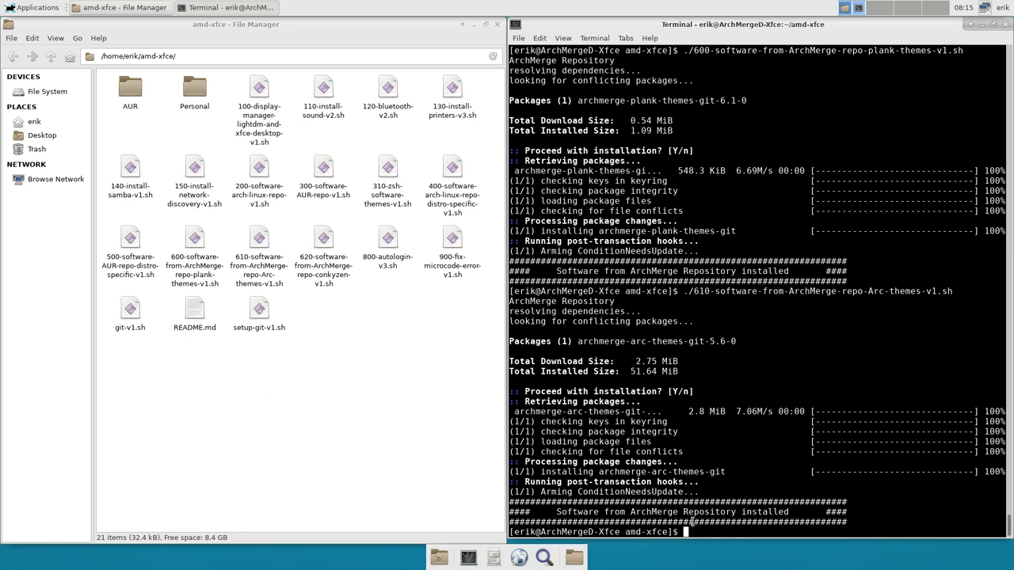
- Run the script 620-software-from-ArchMerge-repo-conkyzen-v1.sh
{"action": "key", "text": "Up"}
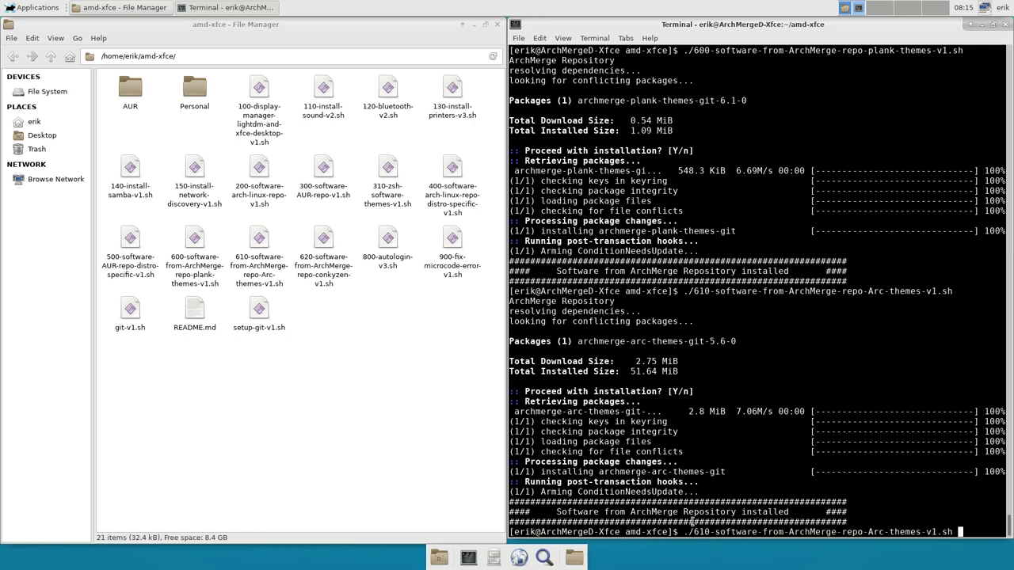
{"action": "key", "text": "Down"}
{"action": "type", "text": "./620-software-from-ArchMerge-repo-conkyzen-v1.sh"}
{"action": "key", "text": "Return"}
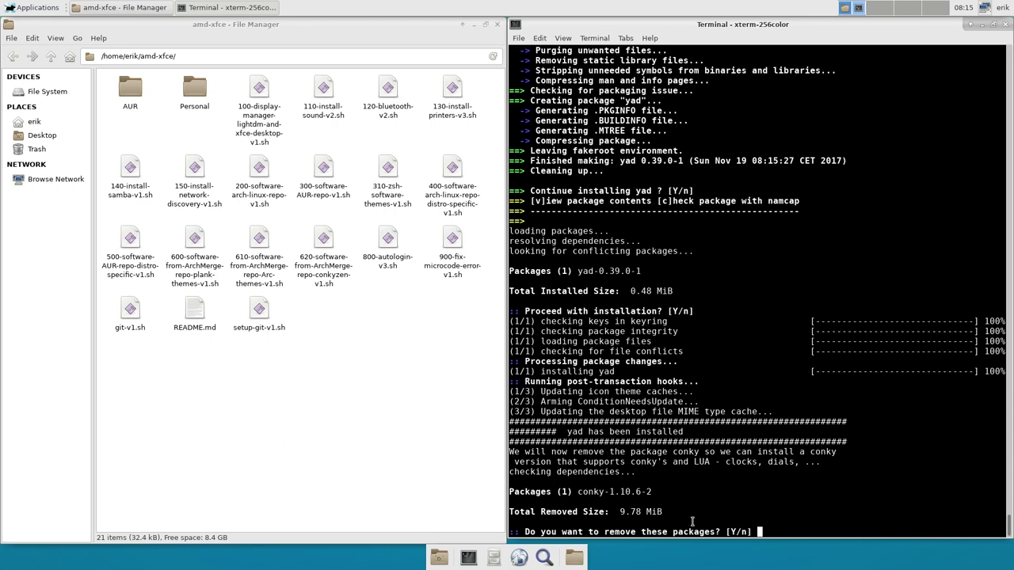
- Open the 620 conkyzen script in Atom, append --noconfirm to the sudo pacman -R conky line, save it and close the editor
{"action": "left_click", "coordinate": [412, 408]}
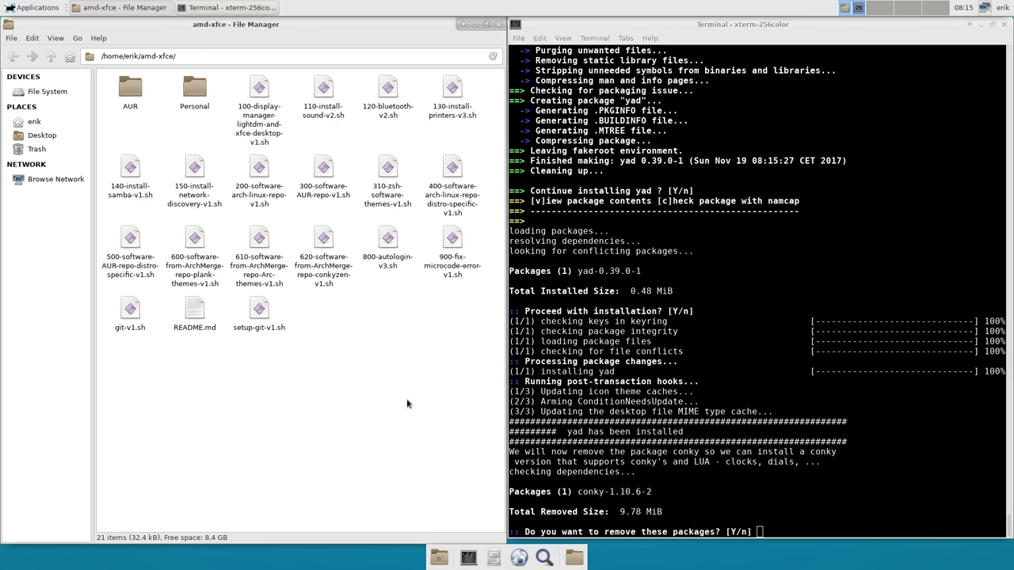
{"action": "left_click", "coordinate": [318, 242]}
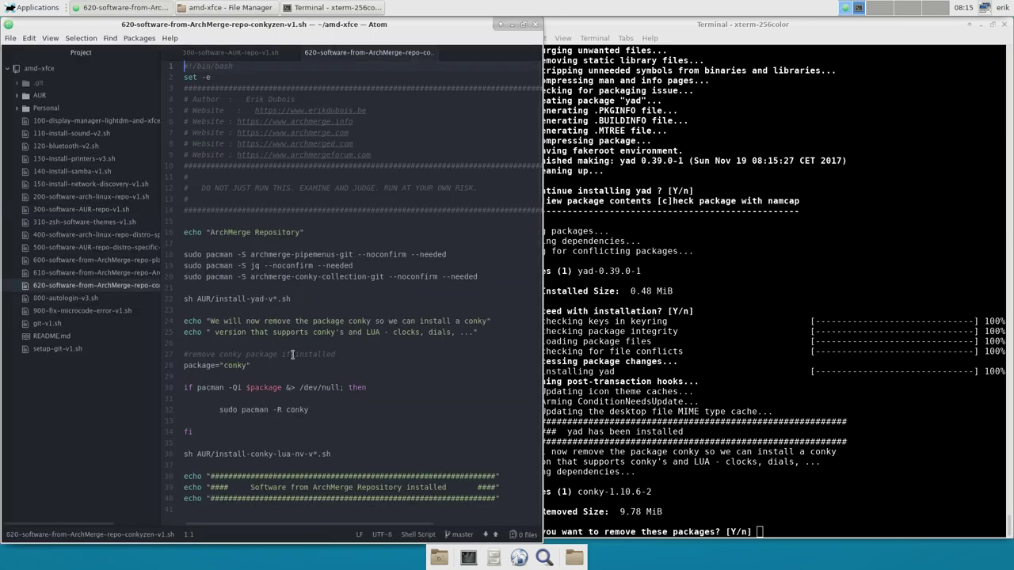
{"action": "left_click", "coordinate": [325, 414]}
{"action": "type", "text": "--nocon"}
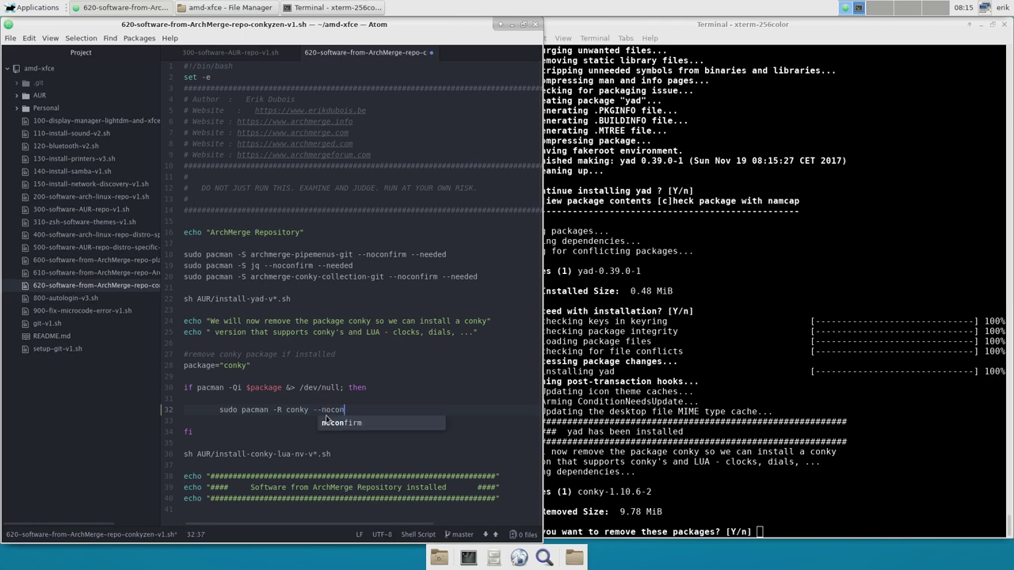
{"action": "type", "text": "firm"}
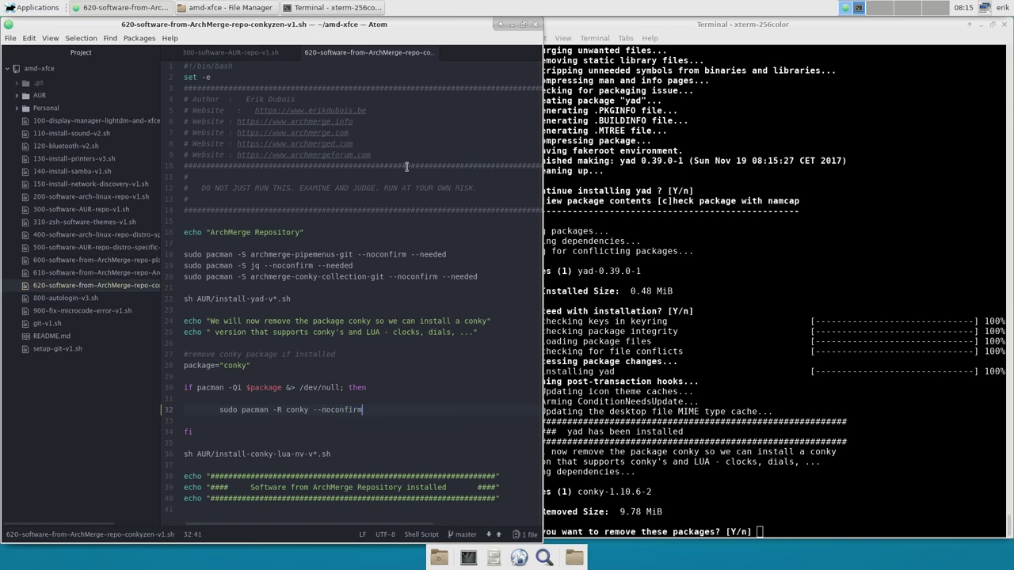
{"action": "left_click", "coordinate": [535, 25]}
- Interrupt the script waiting at the conky removal question and rerun 620-software-from-ArchMerge-repo-conkyzen-v1.sh
{"action": "left_click", "coordinate": [584, 359]}
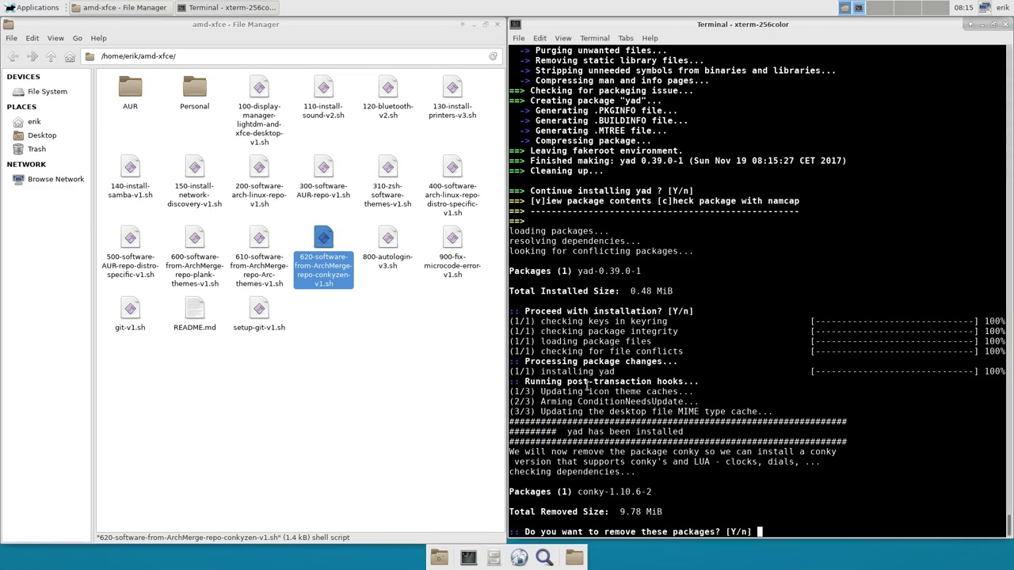
{"action": "key", "text": "ctrl+c"}
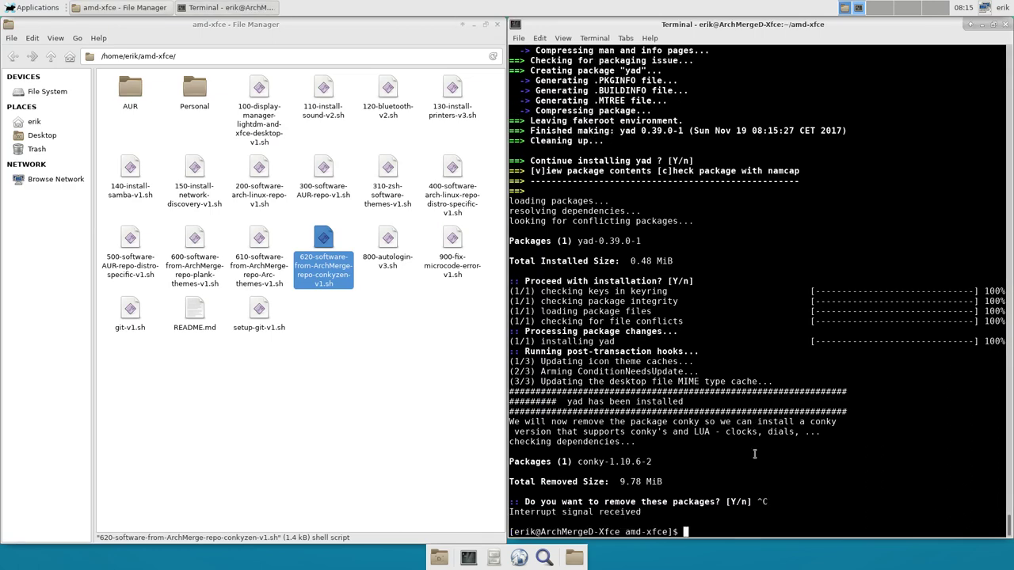
{"action": "key", "text": "Up"}
{"action": "key", "text": "Return"}
{"action": "key", "text": "Return"}
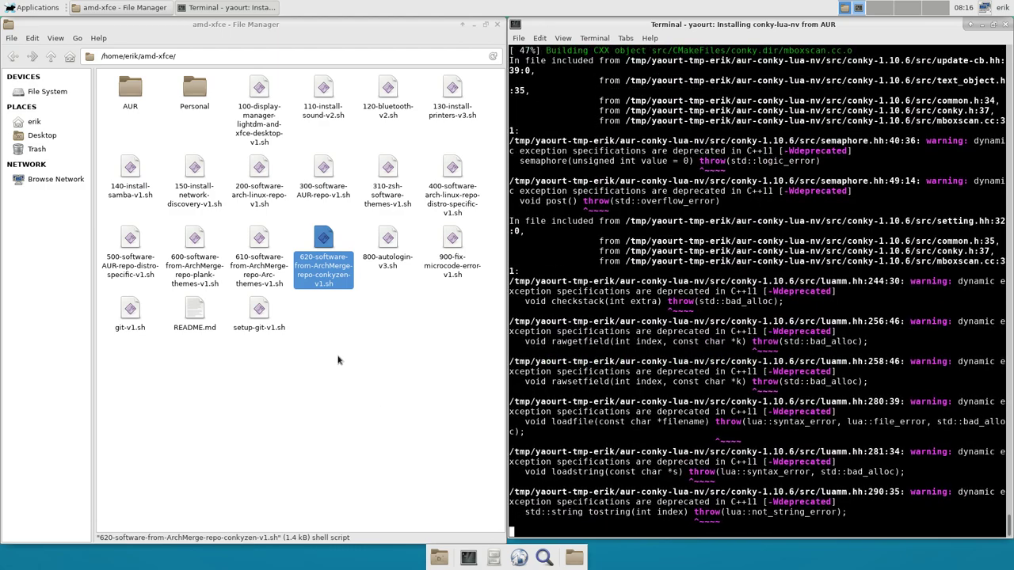
- Reopen the 620 conkyzen script in Atom, inspect the --noconfirm option on the conky removal line and close the editor
{"action": "left_click", "coordinate": [352, 377]}
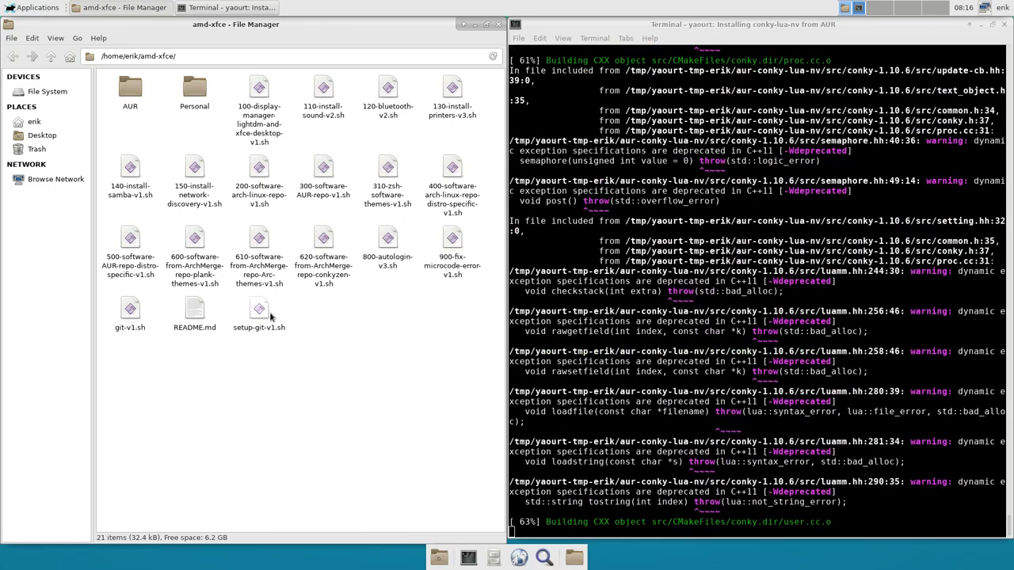
{"action": "left_click", "coordinate": [325, 240]}
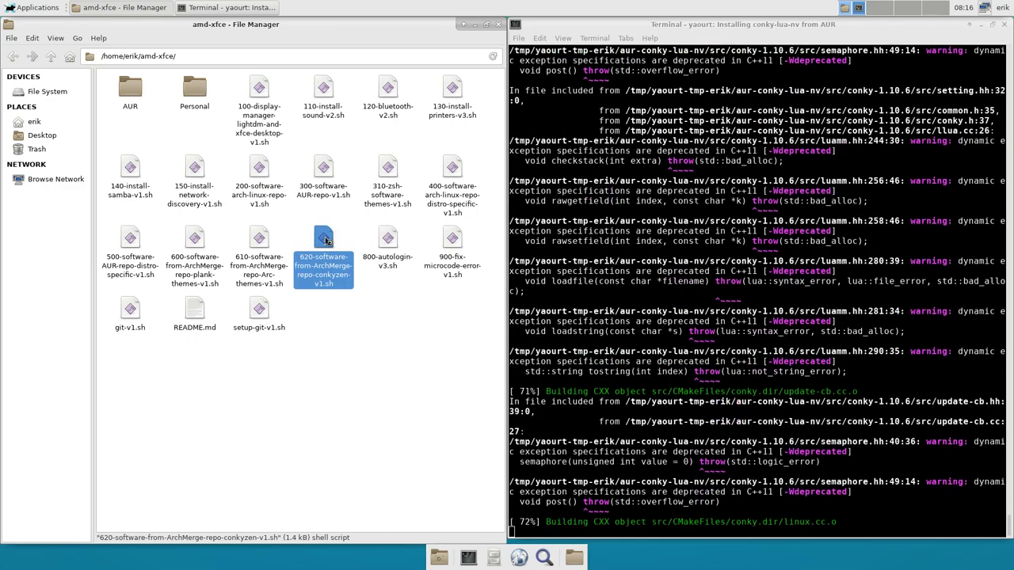
{"action": "double_click", "coordinate": [325, 240]}
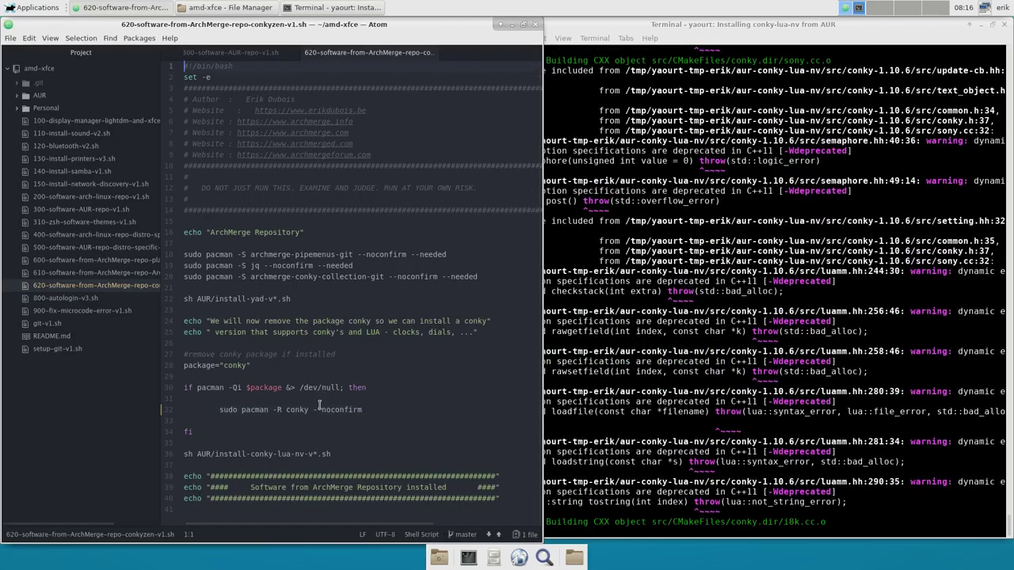
{"action": "left_click_drag", "start_coordinate": [313, 410], "coordinate": [365, 410]}
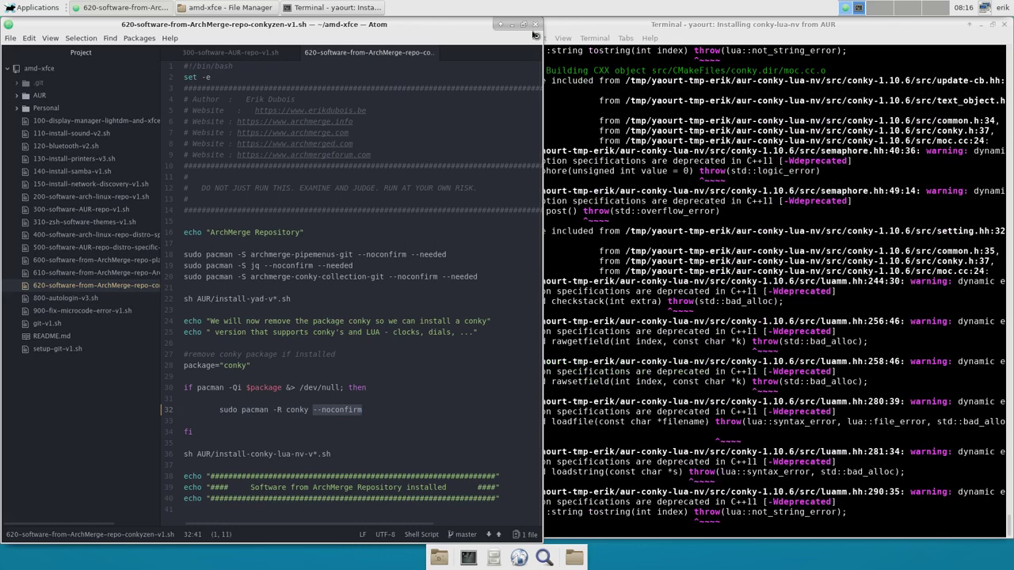
{"action": "left_click", "coordinate": [535, 24]}
{"action": "left_click", "coordinate": [350, 335]}
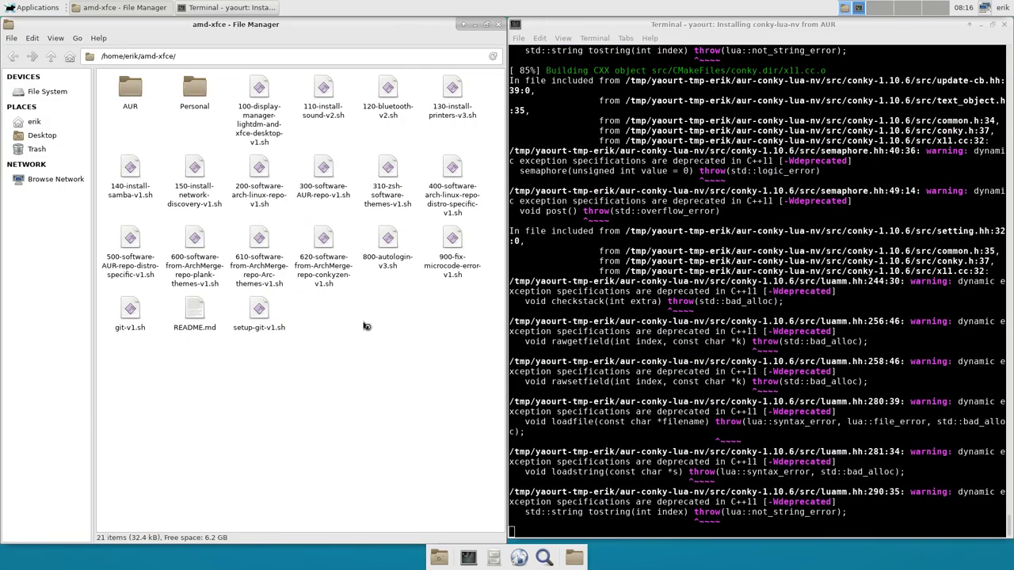
- Look at the helper scripts setup-git-v1.sh and git-v1.sh in the amd-xfce folder and clear the selection
{"action": "left_click", "coordinate": [258, 318]}
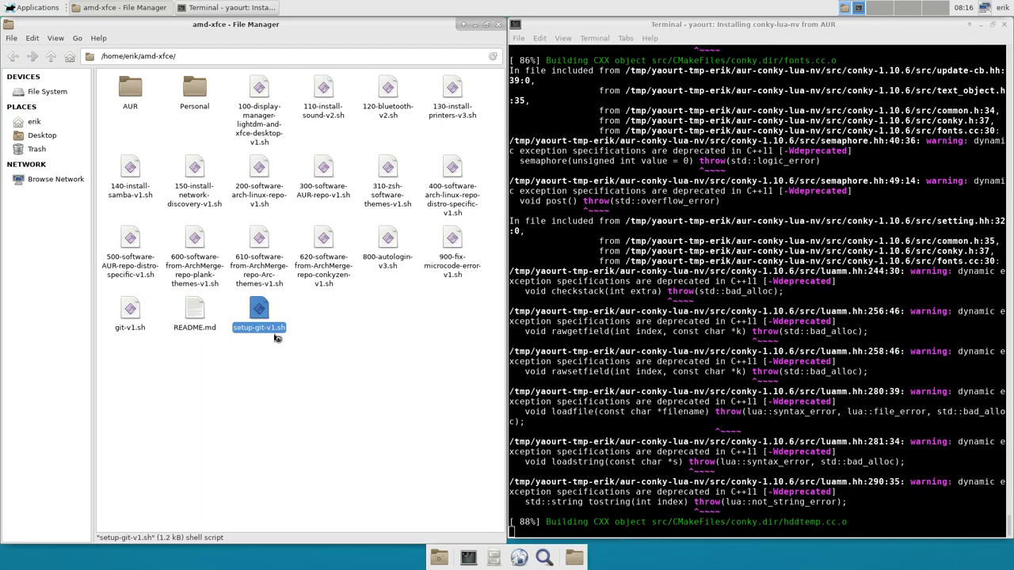
{"action": "left_click", "coordinate": [130, 315]}
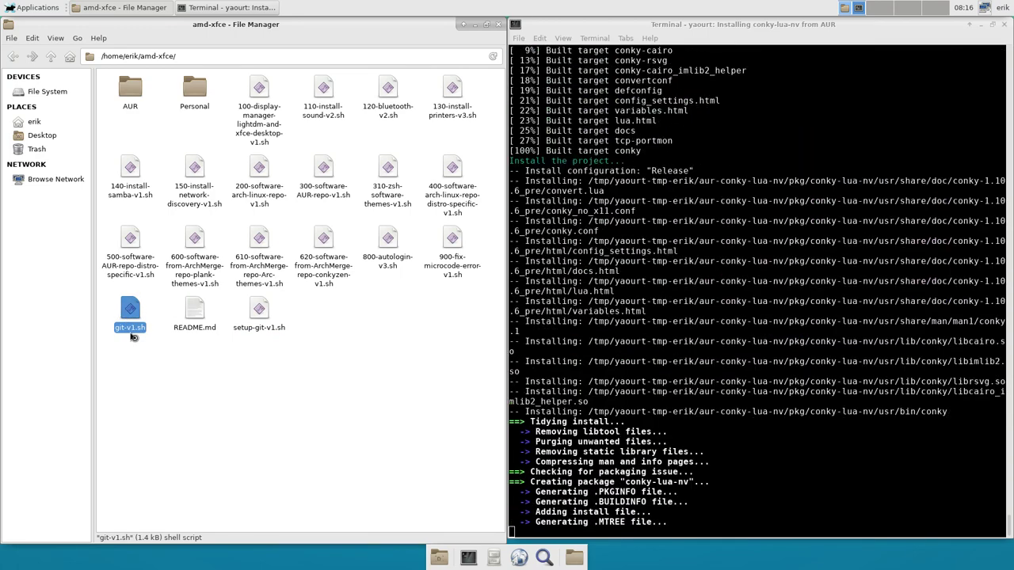
{"action": "left_click", "coordinate": [219, 396]}
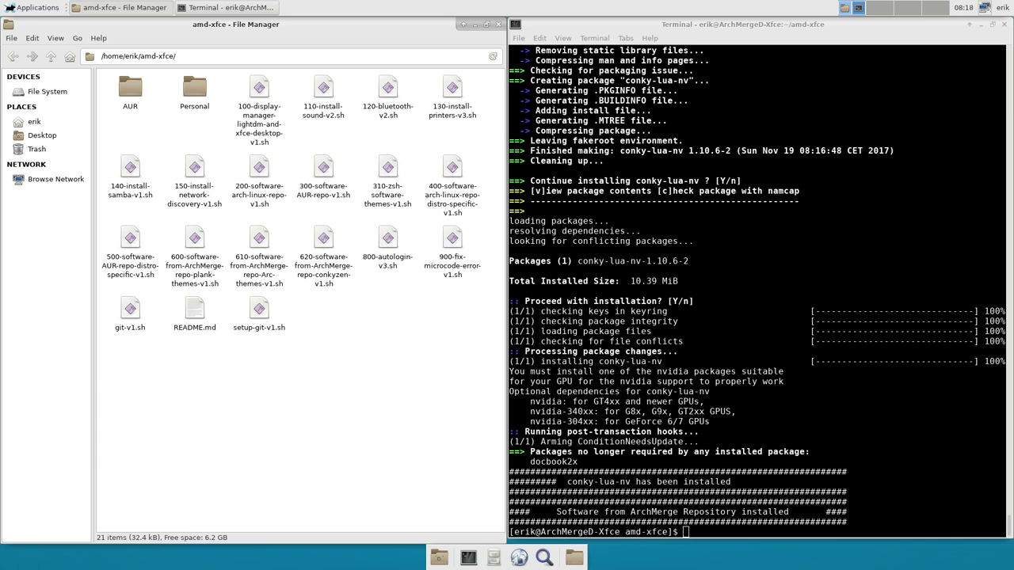
- Remove --noconfirm from the sudo pacman -R conky line of the 620 conkyzen script in Atom, save it and close the editor
{"action": "double_click", "coordinate": [324, 244]}
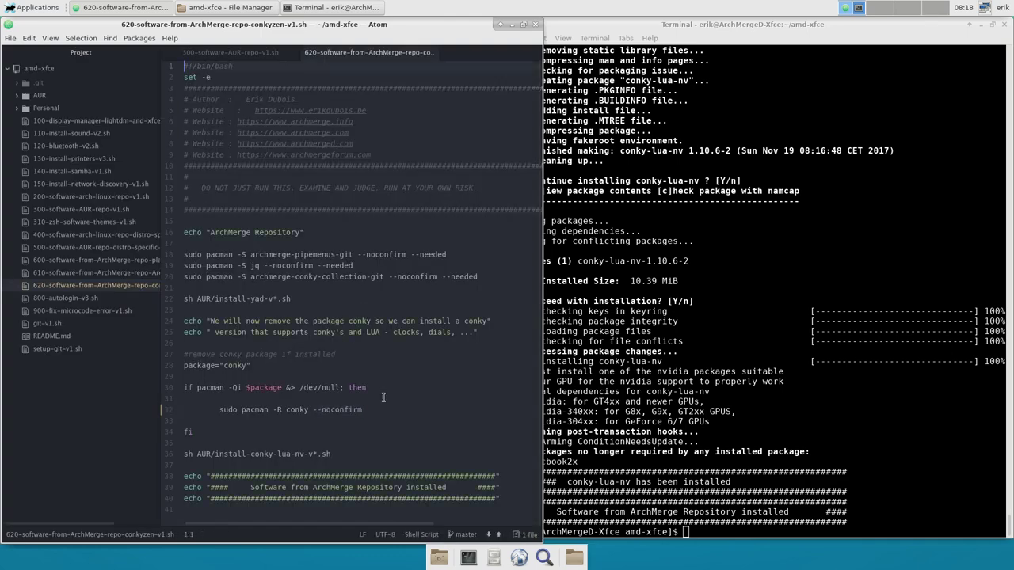
{"action": "left_click", "coordinate": [367, 410]}
{"action": "key", "text": "BackSpace"}
{"action": "key", "text": "BackSpace"}
{"action": "key", "text": "BackSpace"}
{"action": "key", "text": "BackSpace"}
{"action": "key", "text": "BackSpace"}
{"action": "key", "text": "BackSpace"}
{"action": "key", "text": "BackSpace"}
{"action": "key", "text": "BackSpace"}
{"action": "key", "text": "BackSpace"}
{"action": "key", "text": "BackSpace"}
{"action": "key", "text": "BackSpace"}
{"action": "key", "text": "BackSpace"}
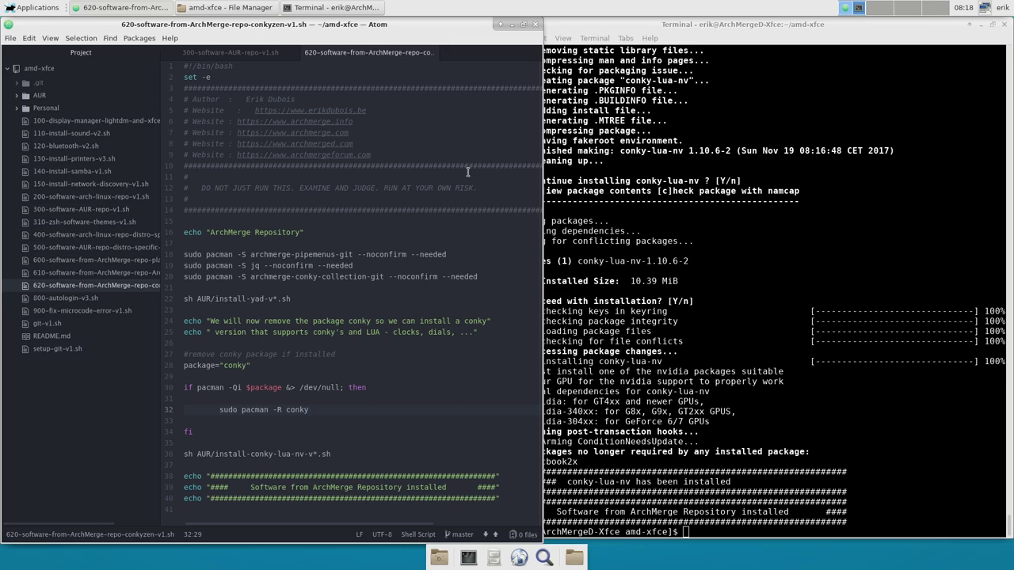
{"action": "left_click", "coordinate": [536, 25]}
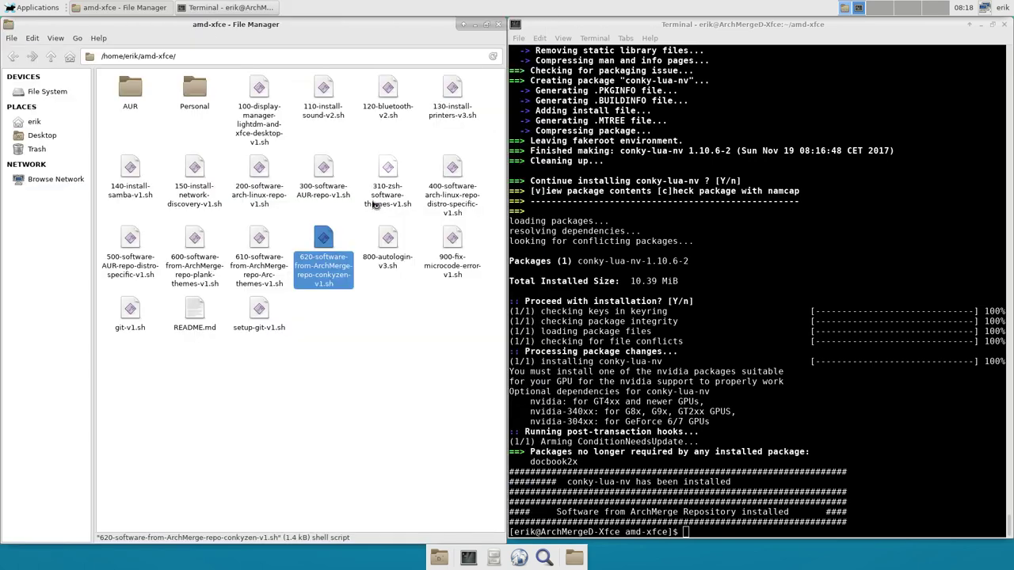
- Open a new terminal in the amd-xfce folder and run git pull to fetch the updated scripts
{"action": "left_click", "coordinate": [361, 330]}
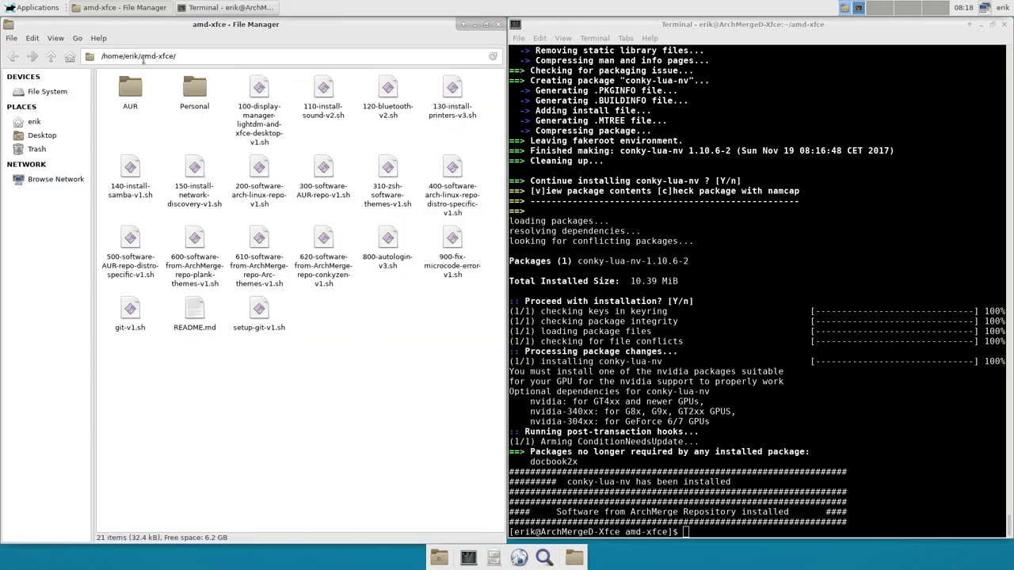
{"action": "left_click_drag", "start_coordinate": [143, 56], "coordinate": [220, 72]}
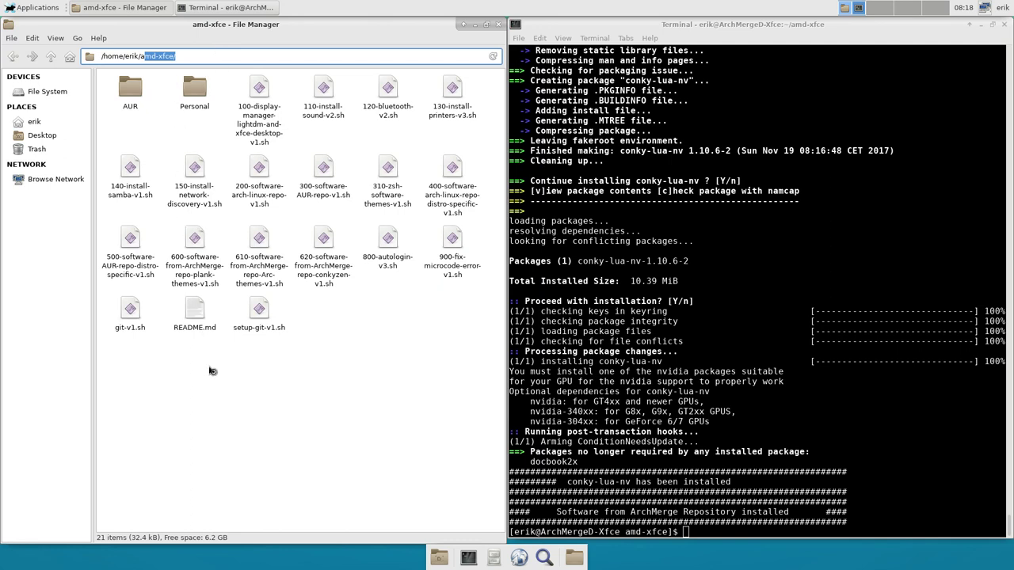
{"action": "right_click", "coordinate": [319, 368]}
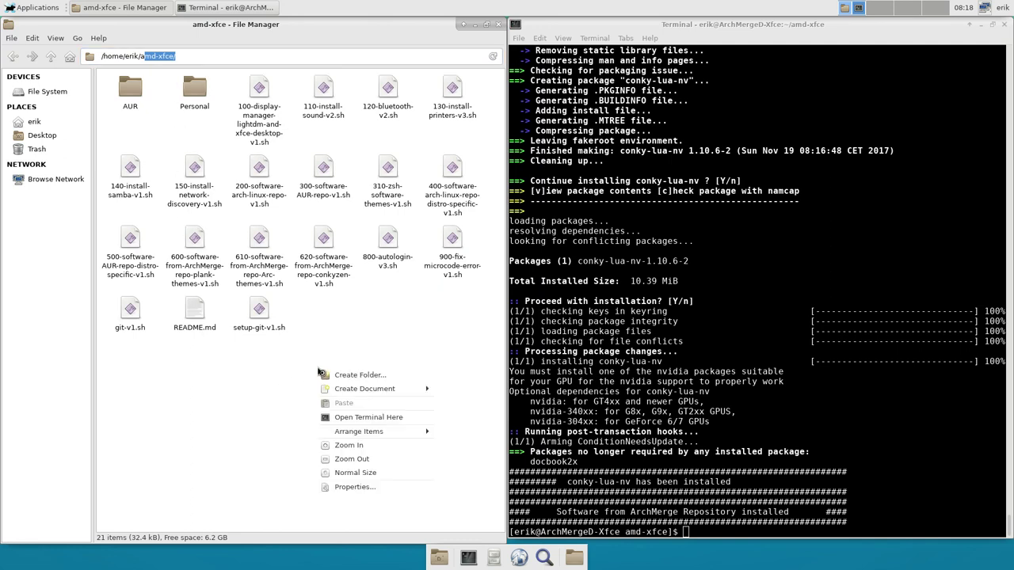
{"action": "left_click", "coordinate": [379, 419]}
{"action": "type", "text": "git pull"}
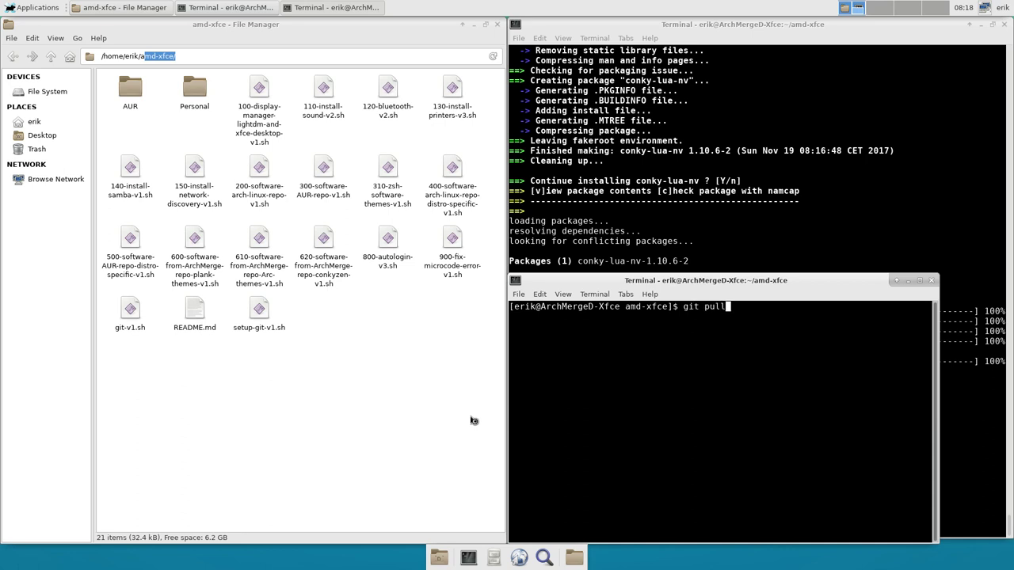
{"action": "key", "text": "Return"}
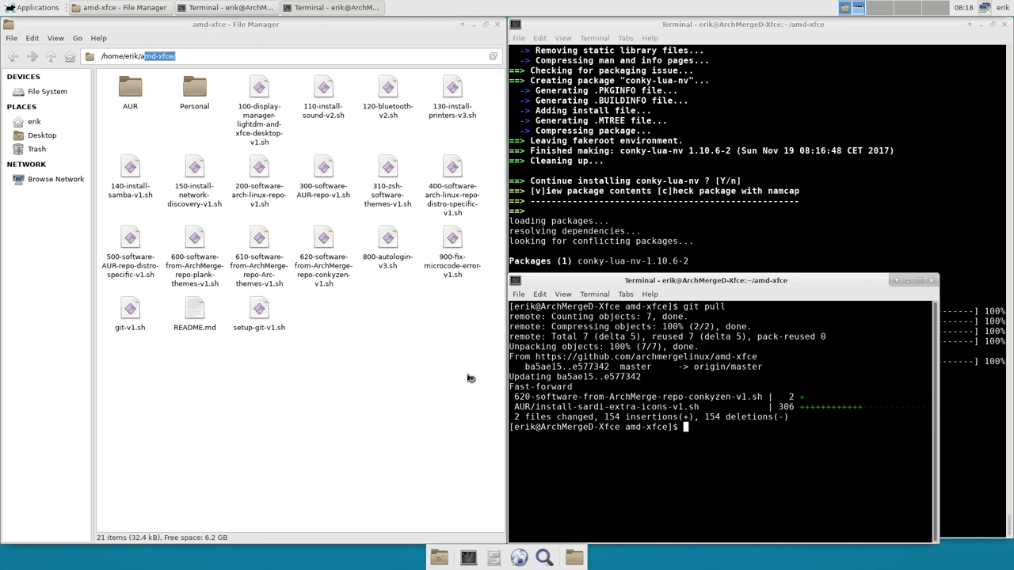
- Review the files changed by the pull, then inspect the --noconfirm option on the conky removal line of the 620 conkyzen script in Atom
{"action": "left_click_drag", "start_coordinate": [514, 397], "coordinate": [665, 412]}
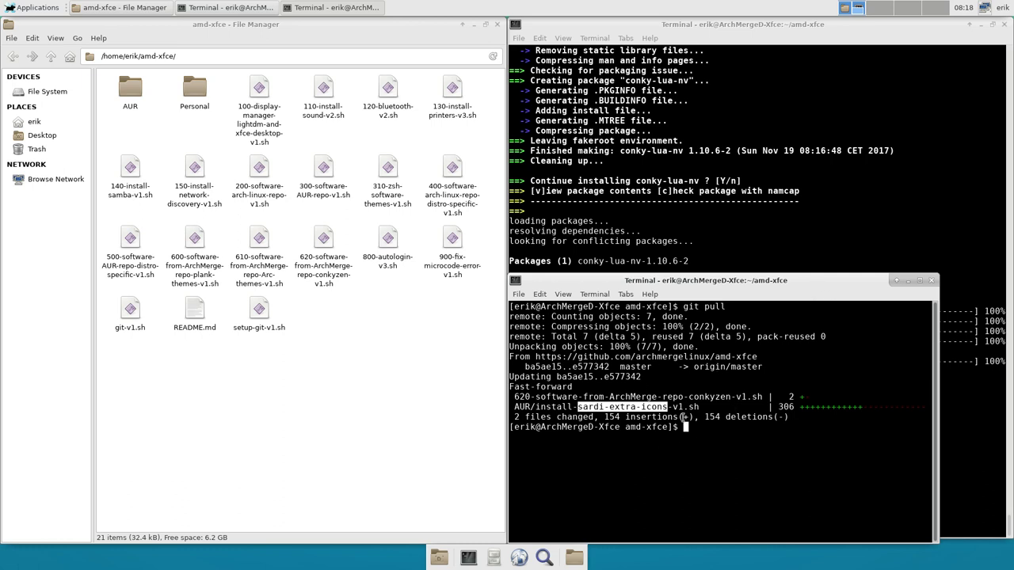
{"action": "left_click", "coordinate": [634, 398]}
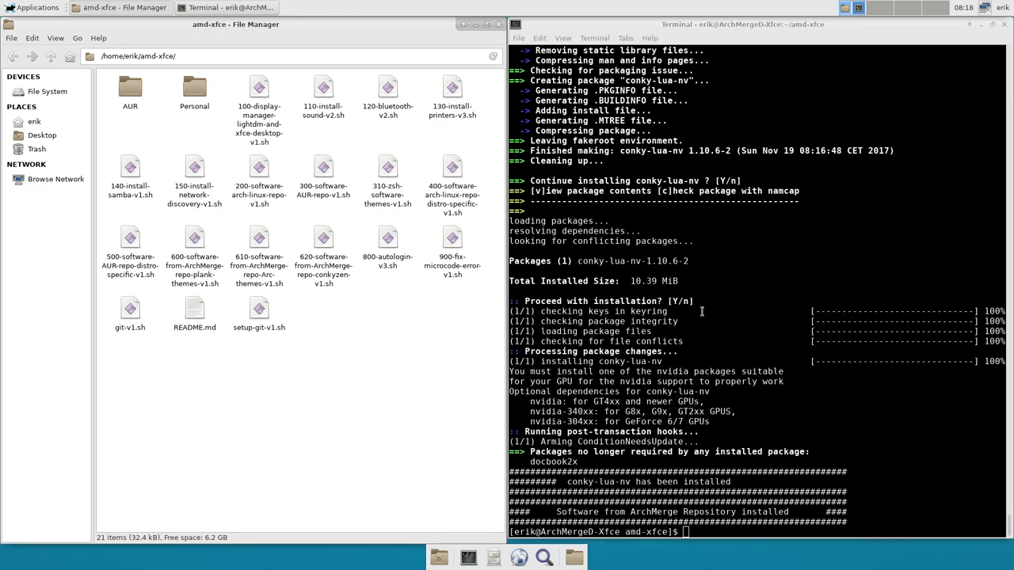
{"action": "left_click", "coordinate": [350, 273]}
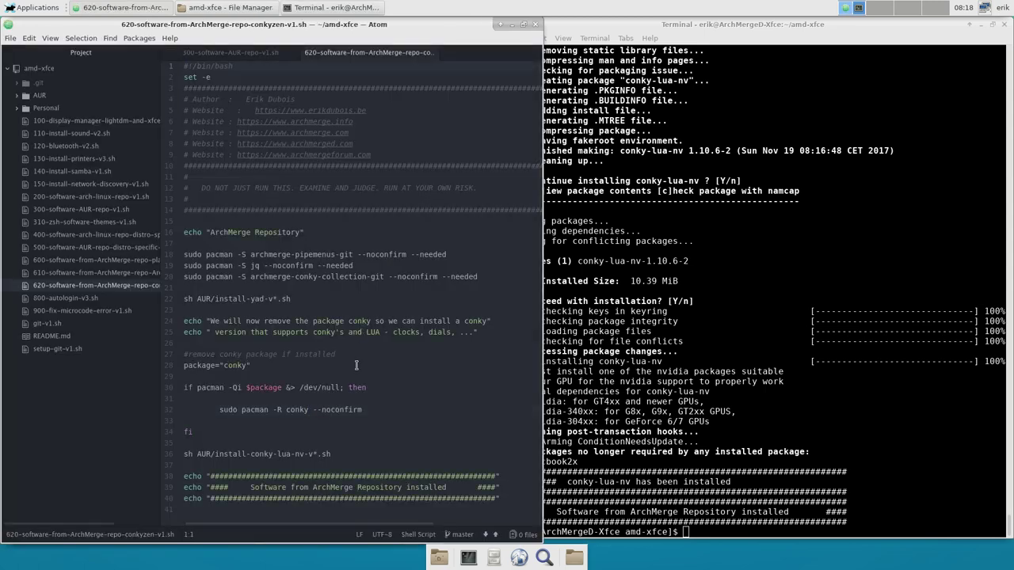
{"action": "left_click_drag", "start_coordinate": [313, 410], "coordinate": [363, 409]}
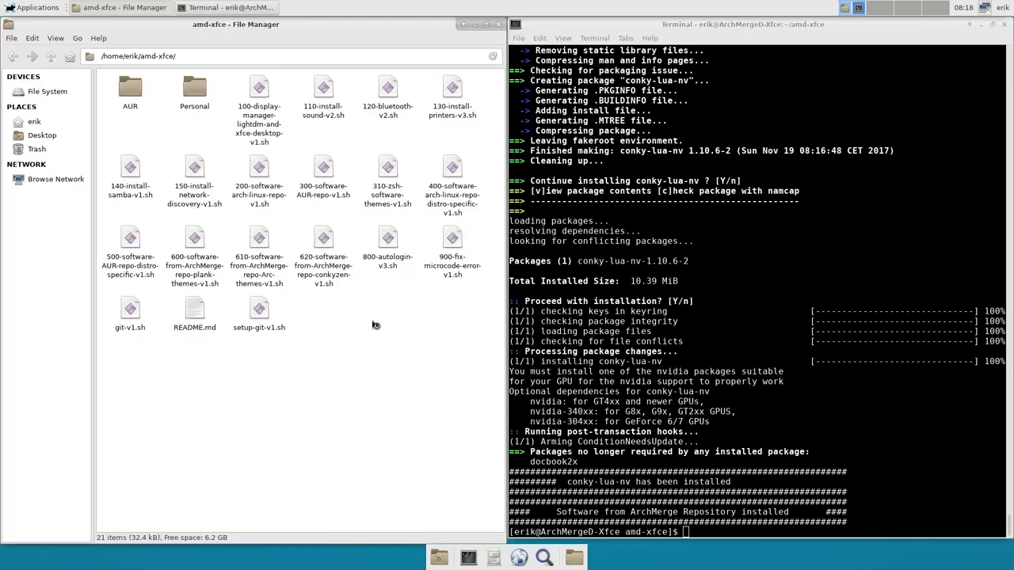
- Run 800-autologin-v3.sh and enter the account's login name to add it to the autologin group
{"action": "left_click", "coordinate": [388, 238]}
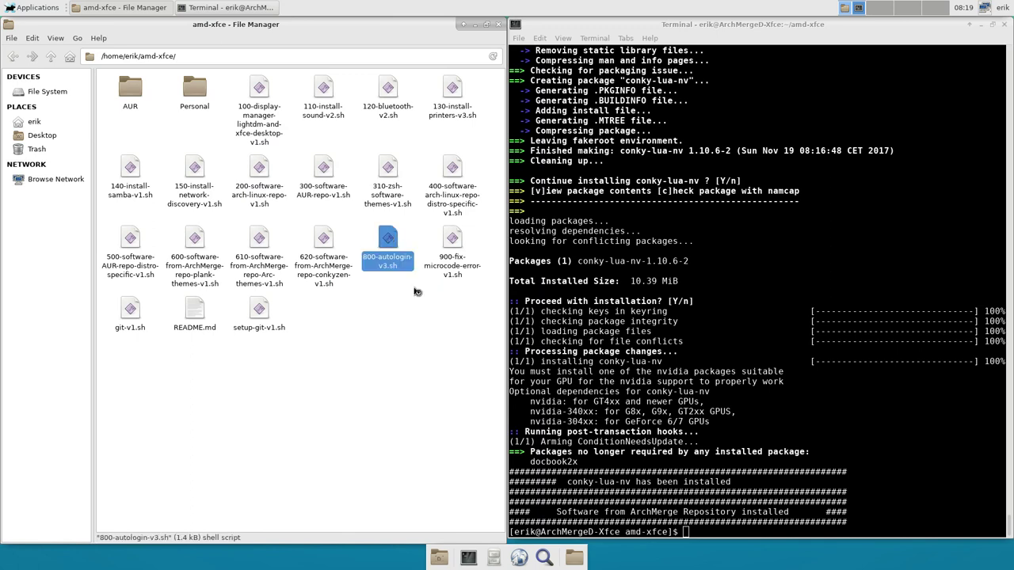
{"action": "left_click", "coordinate": [594, 486]}
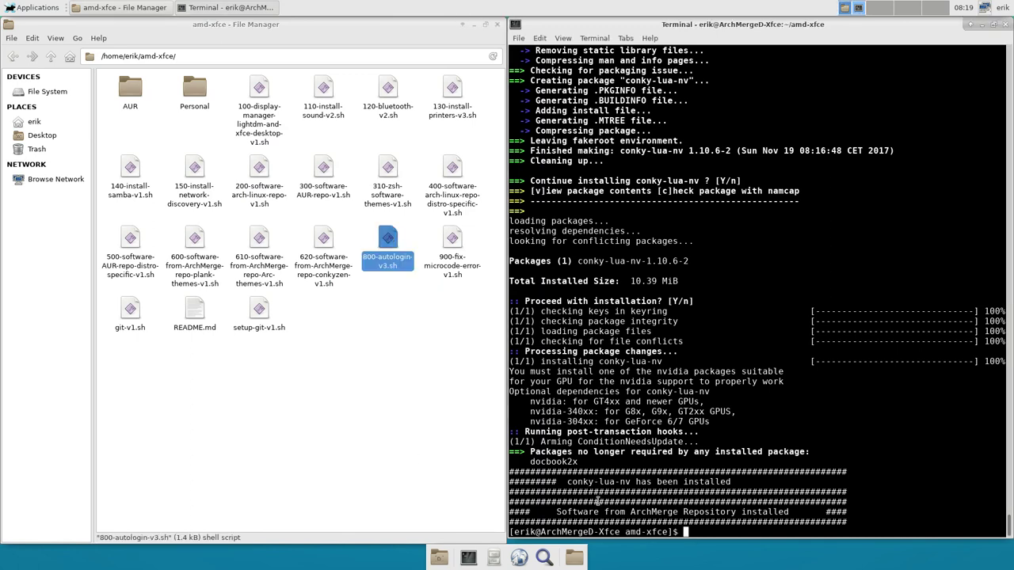
{"action": "type", "text": "./800"}
{"action": "key", "text": "Tab"}
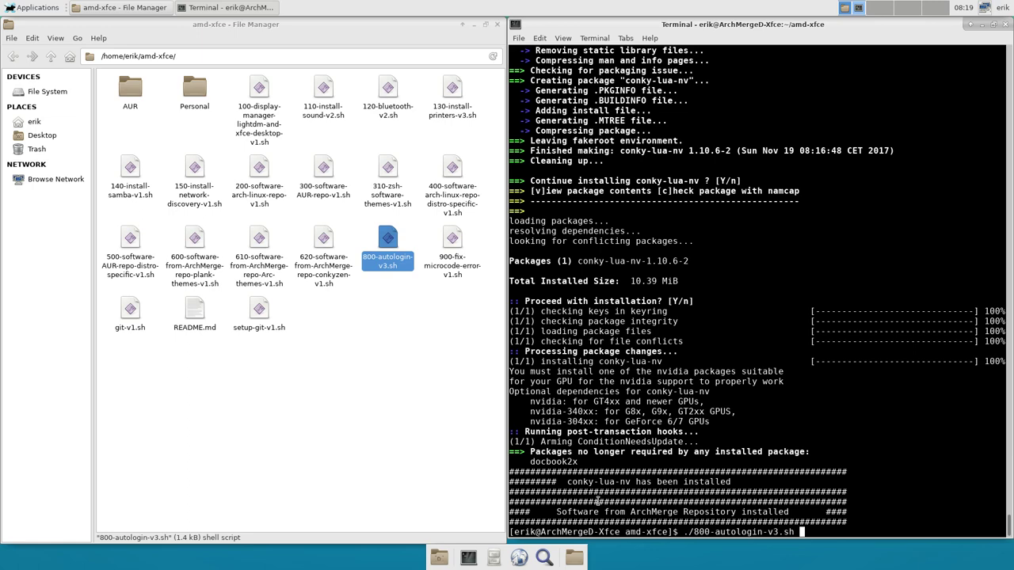
{"action": "key", "text": "Return"}
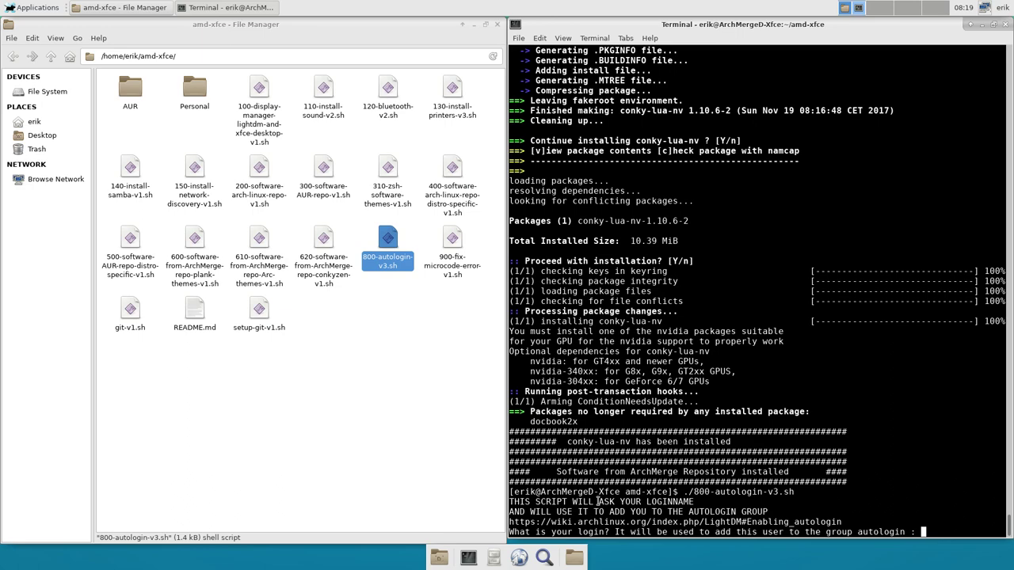
{"action": "type", "text": "erik"}
{"action": "key", "text": "Return"}
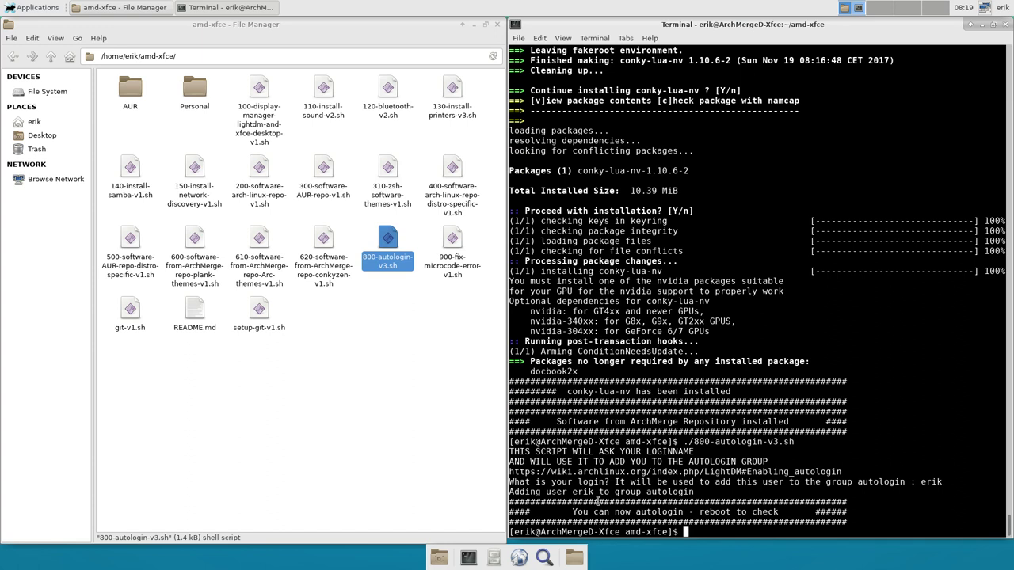
- Point out the Personal folder in amd-xfce and clear the selection
{"action": "left_click", "coordinate": [424, 447]}
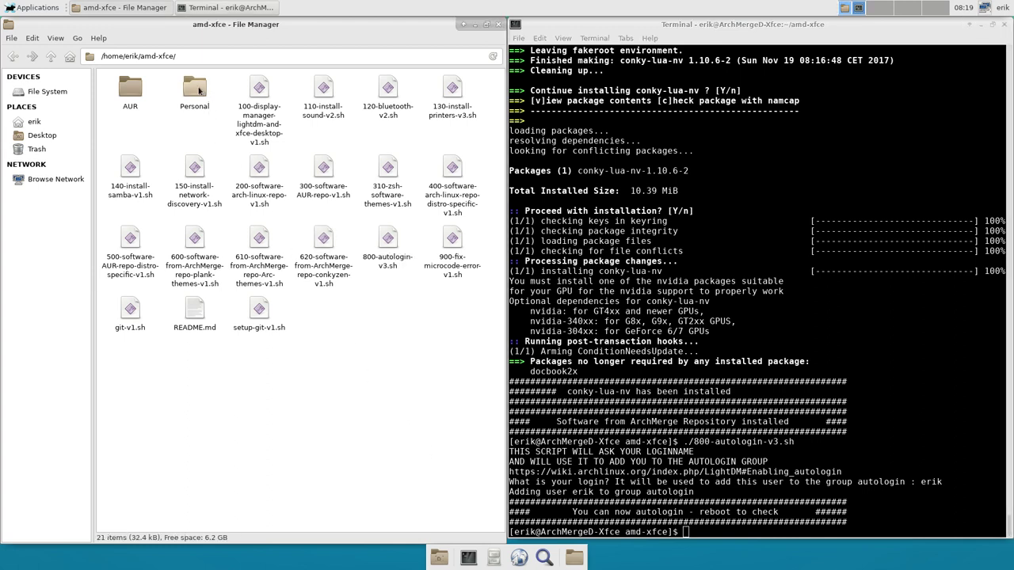
{"action": "left_click", "coordinate": [198, 90]}
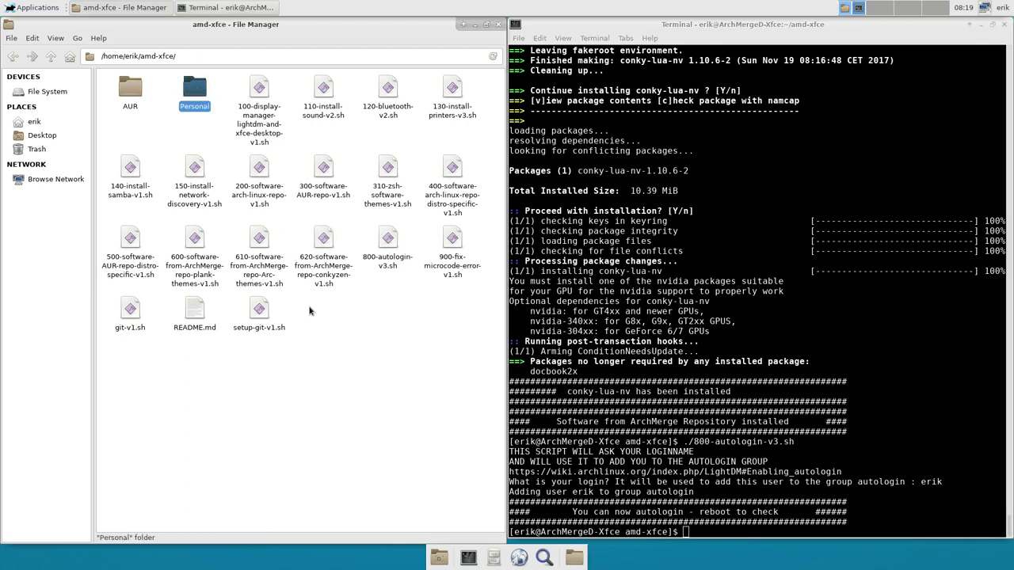
{"action": "left_click", "coordinate": [314, 325]}
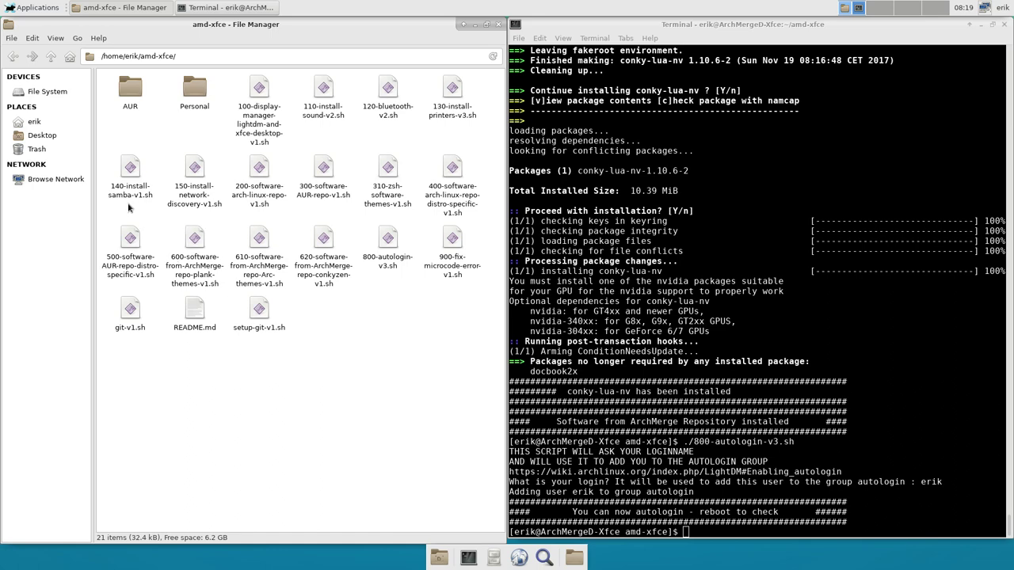
- Leave the current session, and once back on the desktop close the restored terminal and file manager windows
{"action": "left_click", "coordinate": [42, 11]}
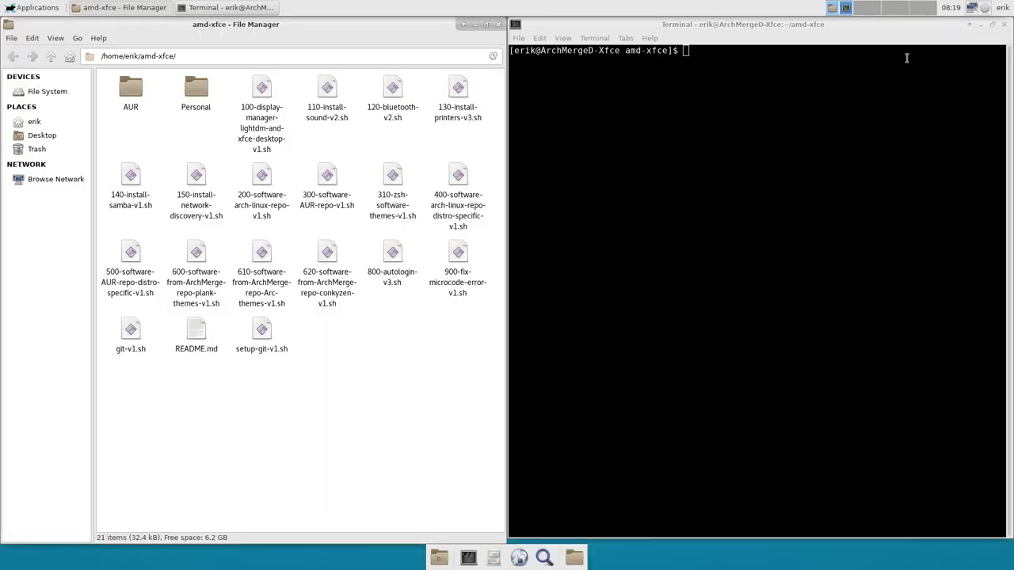
{"action": "left_click", "coordinate": [1004, 26]}
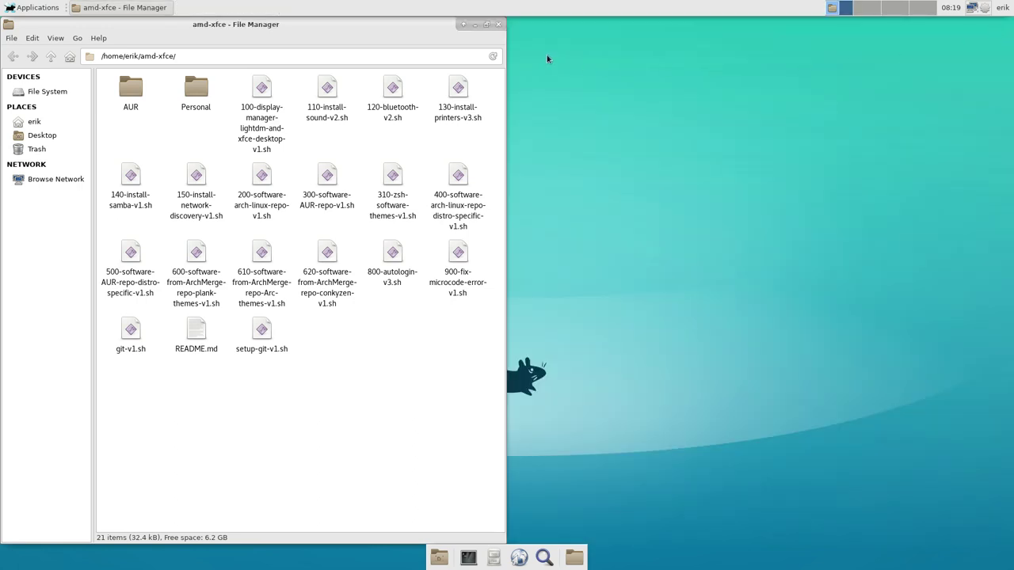
{"action": "left_click", "coordinate": [498, 25]}
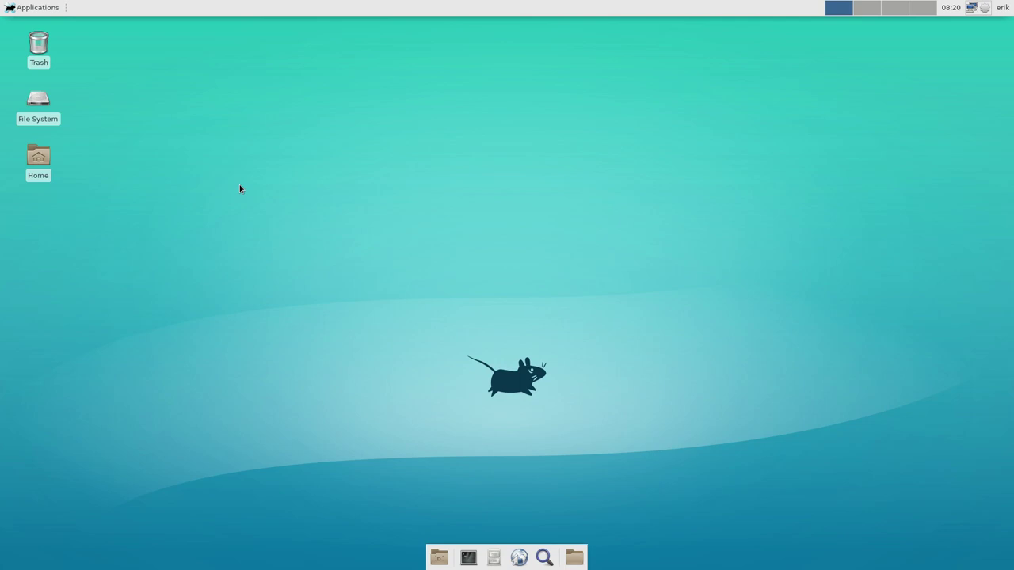
- Launch Variety, pass its welcome screen and decline participation in VRTY.ORG
{"action": "left_click", "coordinate": [35, 8]}
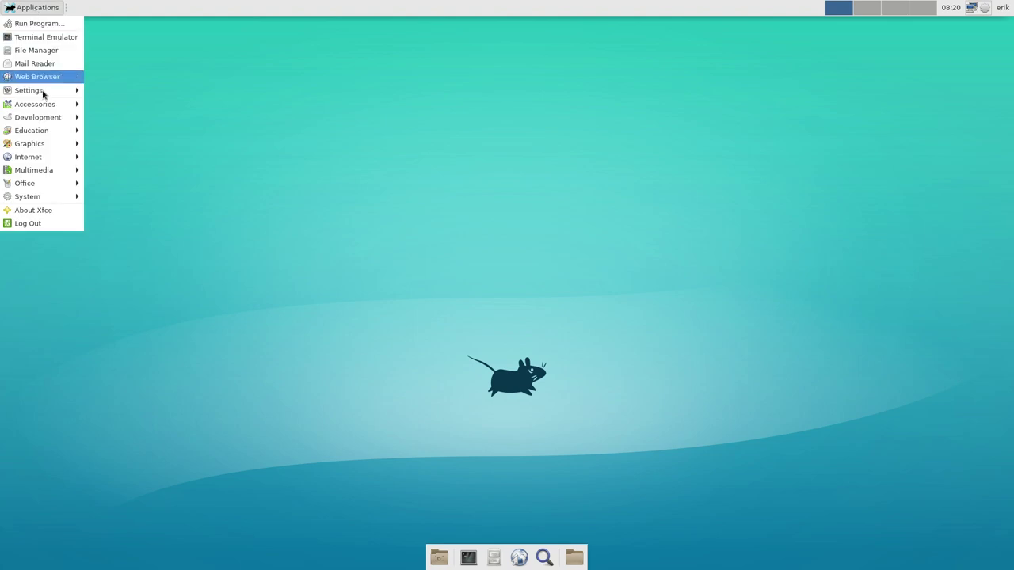
{"action": "mouse_move", "coordinate": [45, 106]}
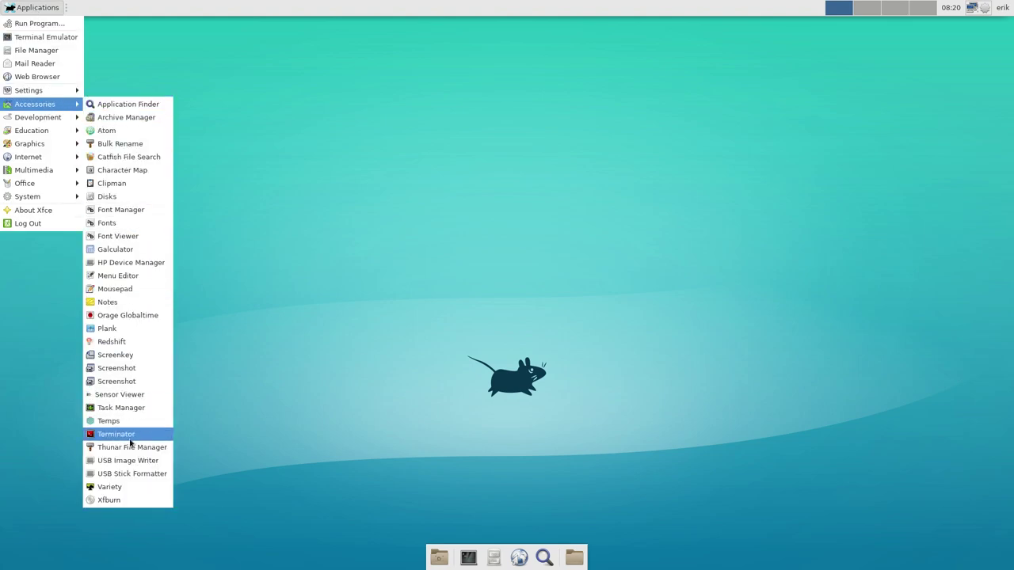
{"action": "left_click", "coordinate": [129, 486]}
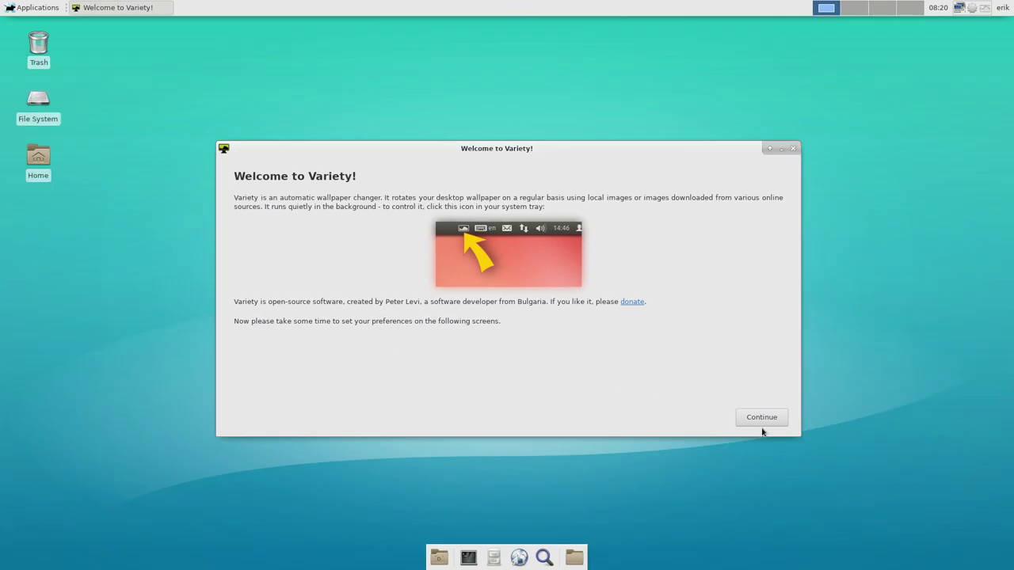
{"action": "left_click", "coordinate": [761, 423]}
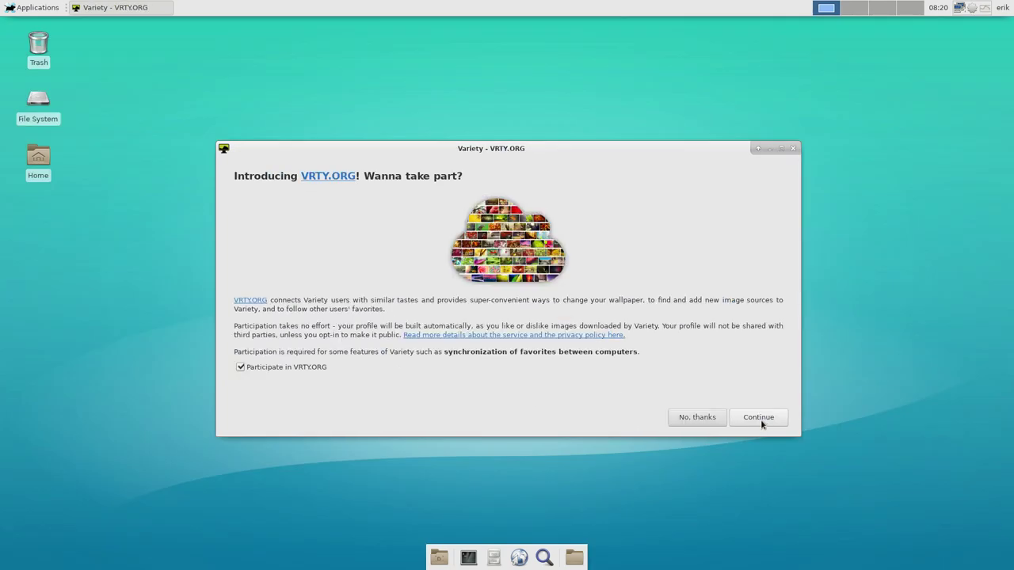
{"action": "left_click", "coordinate": [692, 419]}
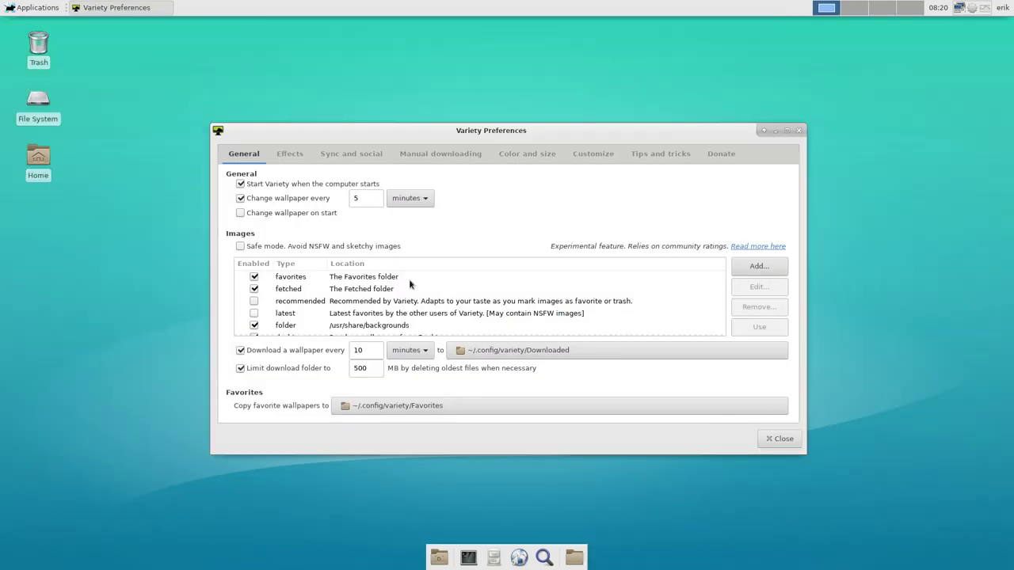
- Enable Variety's wallpaper change on start, set the download interval to 1 minute, close the preferences and switch to another wallpaper
{"action": "left_click", "coordinate": [290, 214]}
{"action": "left_click_drag", "start_coordinate": [365, 200], "coordinate": [311, 199]}
{"action": "left_click_drag", "start_coordinate": [371, 350], "coordinate": [290, 354]}
{"action": "type", "text": "1"}
{"action": "left_click", "coordinate": [779, 440]}
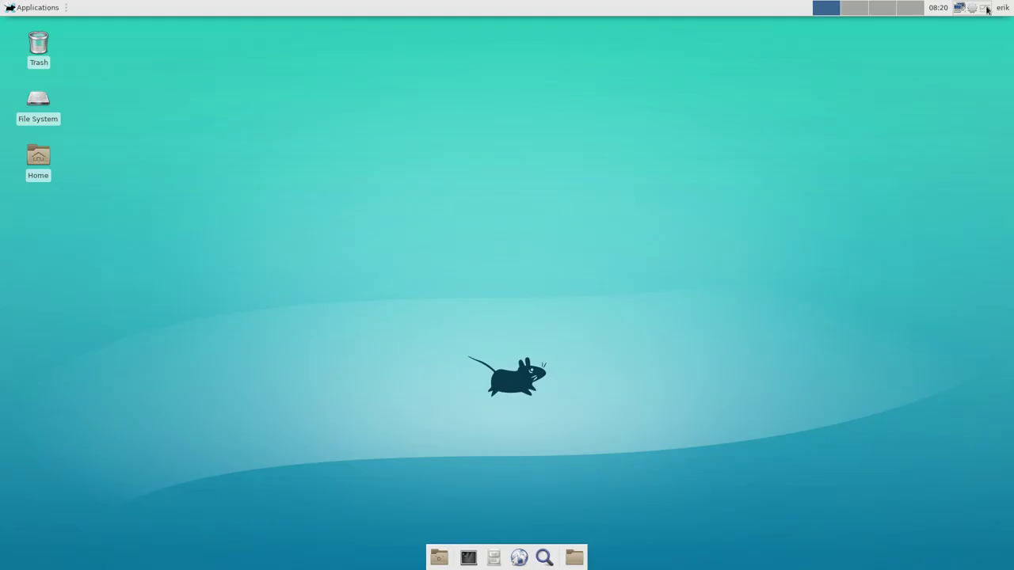
{"action": "left_click", "coordinate": [987, 10]}
{"action": "left_click", "coordinate": [962, 26]}
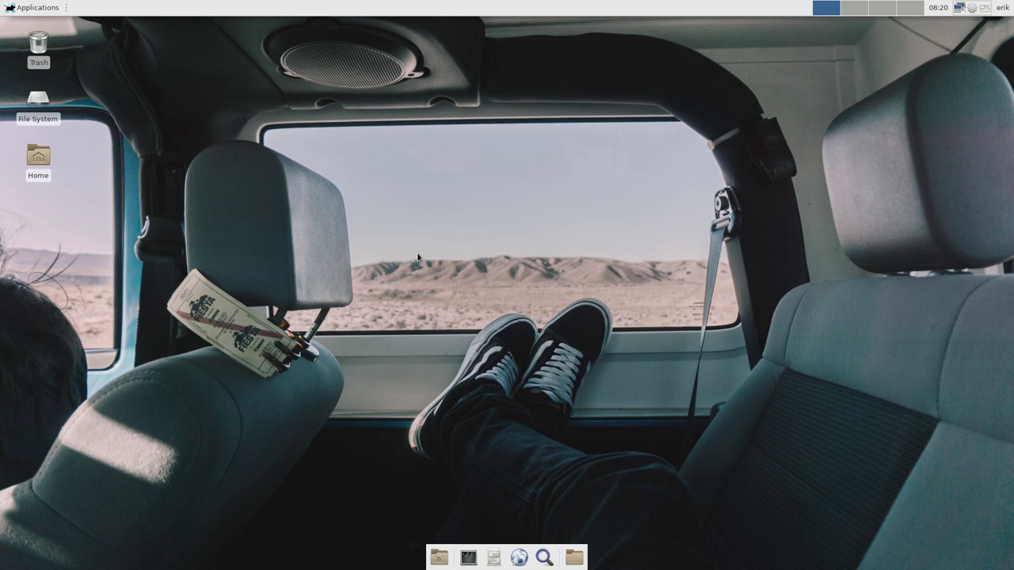
- Look through the installed applications by category, including Settings, Accessories, Graphics, Multimedia and System
{"action": "left_click", "coordinate": [33, 7]}
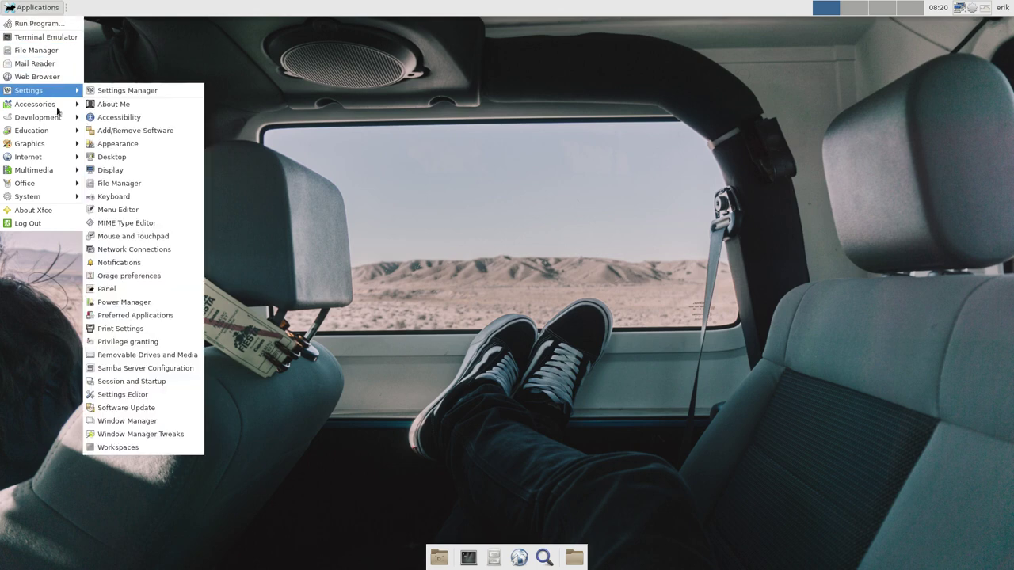
{"action": "mouse_move", "coordinate": [61, 110]}
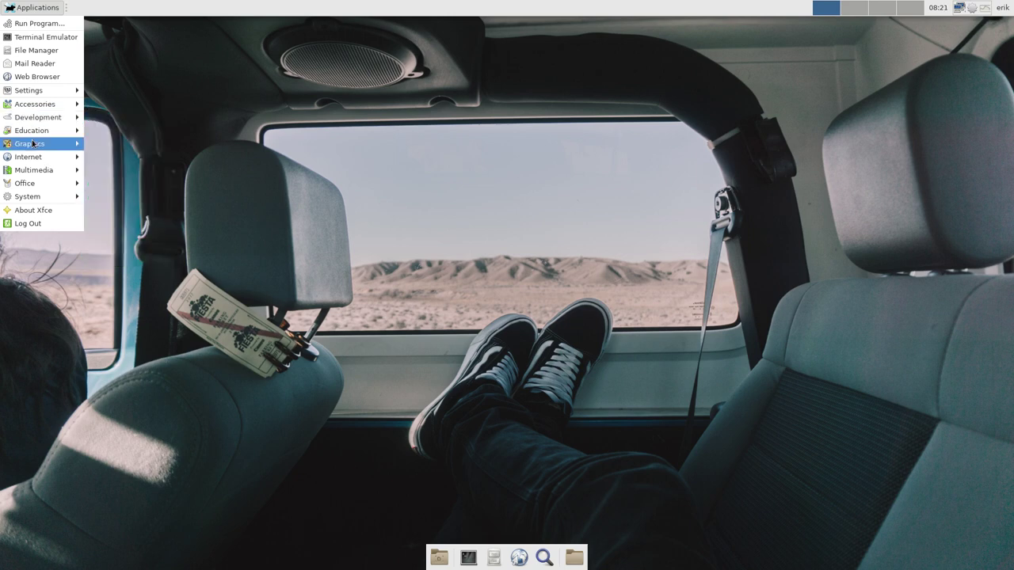
{"action": "mouse_move", "coordinate": [42, 149]}
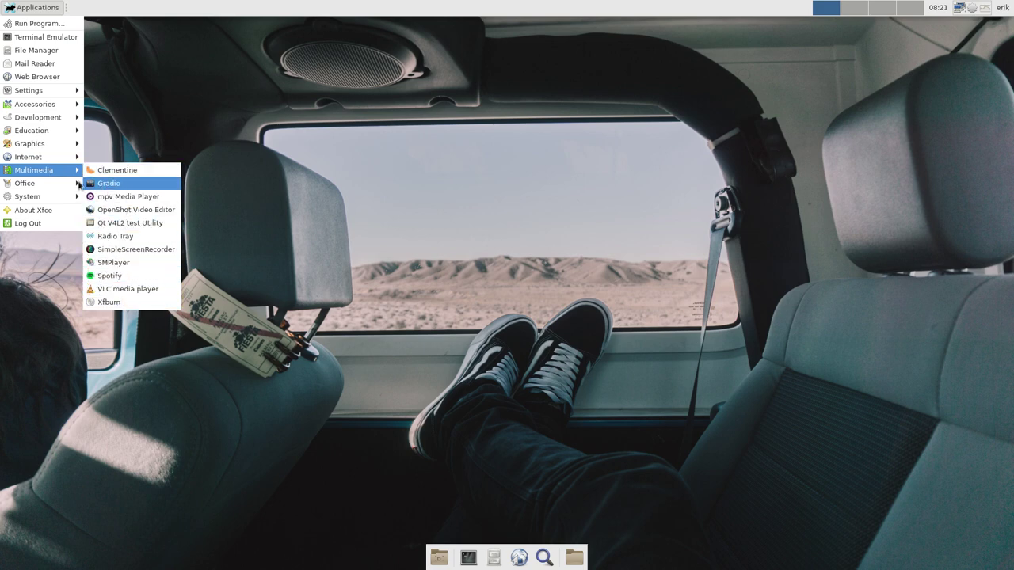
{"action": "mouse_move", "coordinate": [55, 199]}
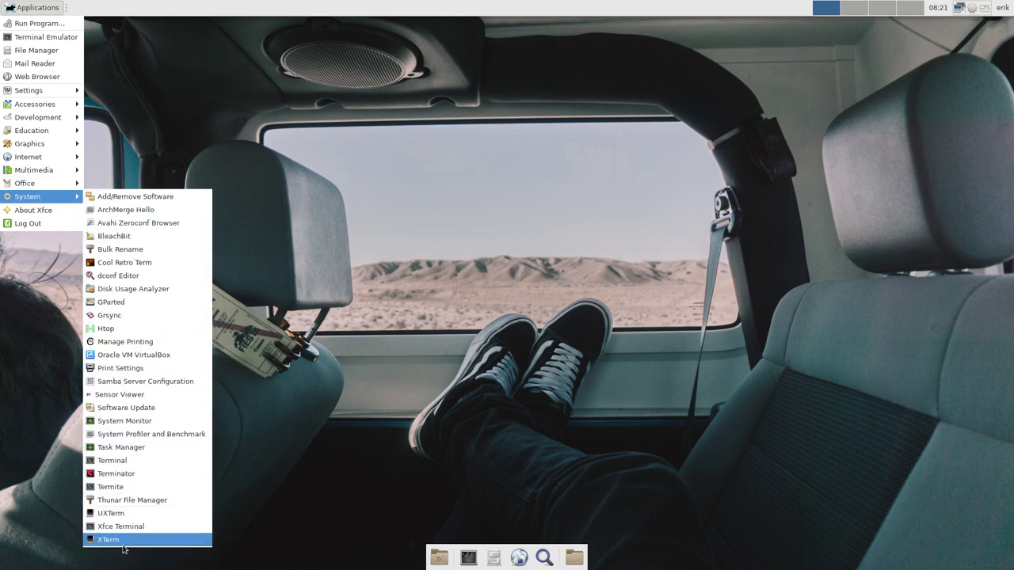
{"action": "left_click", "coordinate": [164, 155]}
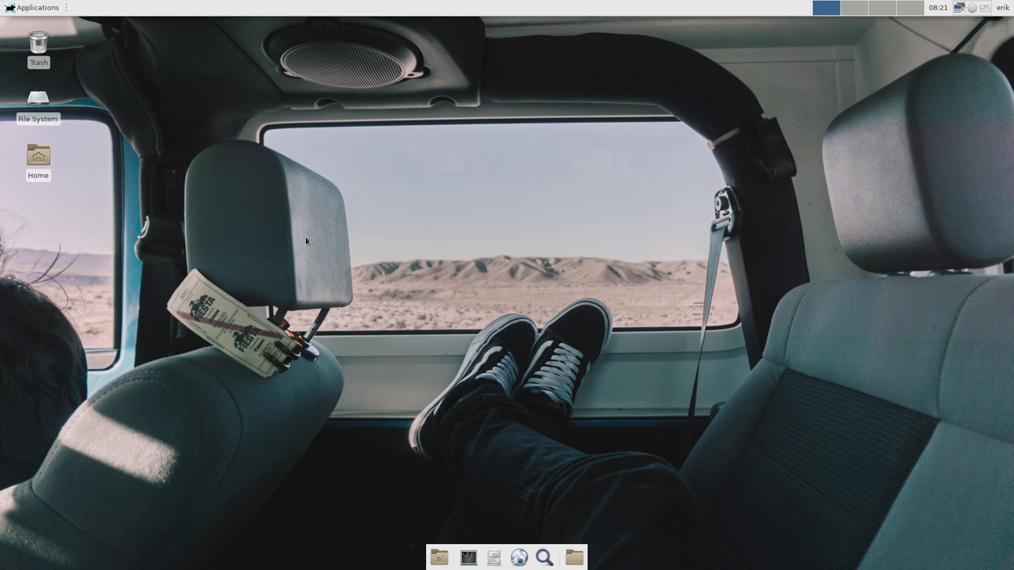
- Open a terminal in the Desktop folder and move its window toward the middle of the screen
{"action": "right_click", "coordinate": [300, 169]}
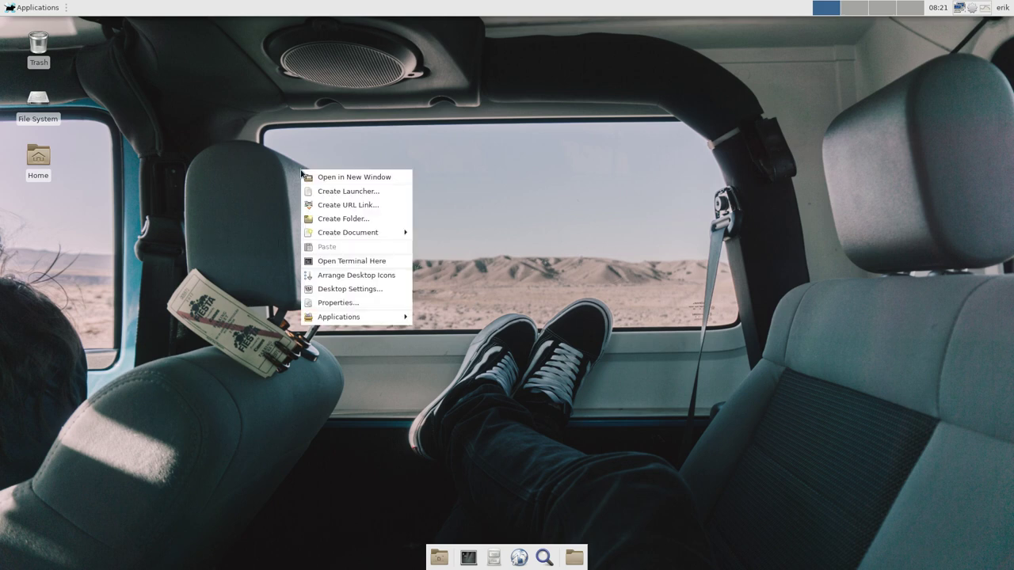
{"action": "left_click", "coordinate": [366, 263]}
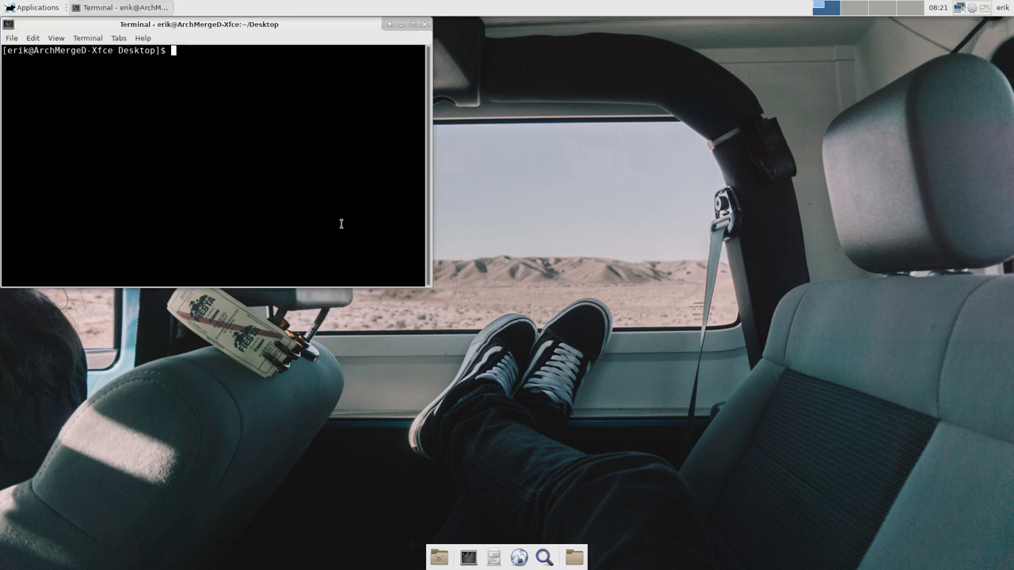
{"action": "left_click_drag", "start_coordinate": [227, 30], "coordinate": [568, 132]}
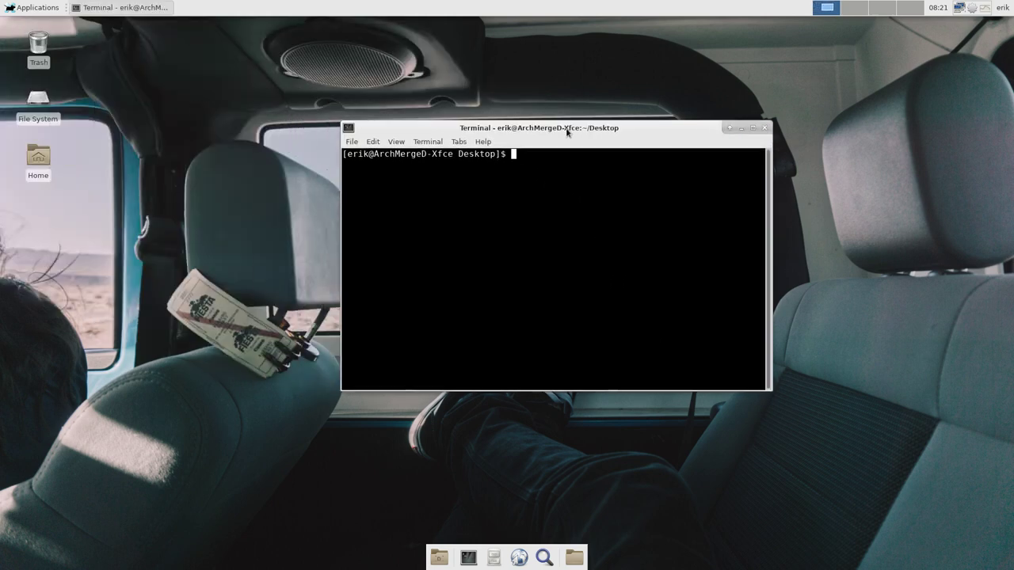
- Check the terminal emulator's version information, then close the terminal window
{"action": "left_click", "coordinate": [483, 143]}
{"action": "left_click", "coordinate": [495, 168]}
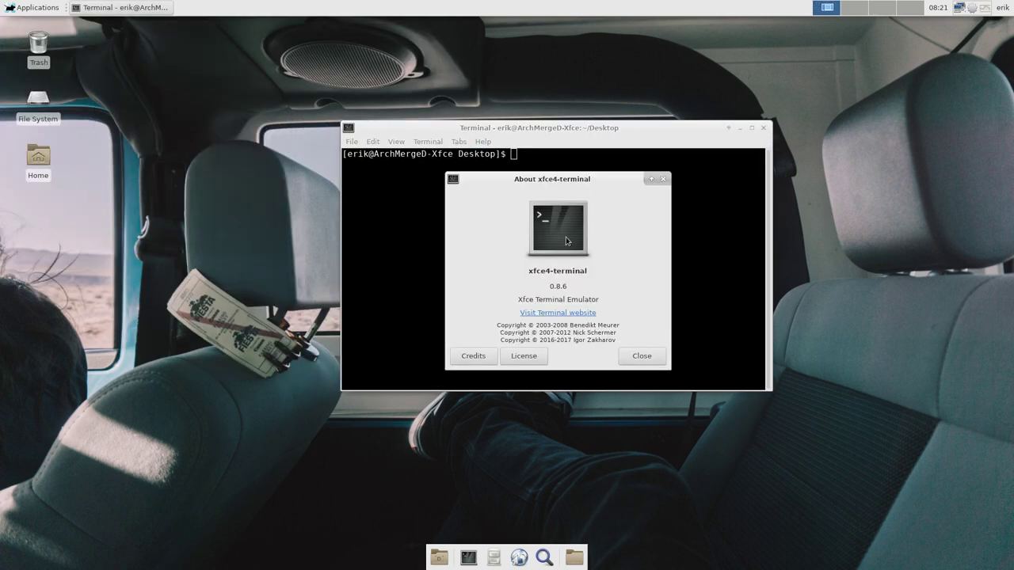
{"action": "left_click", "coordinate": [662, 180]}
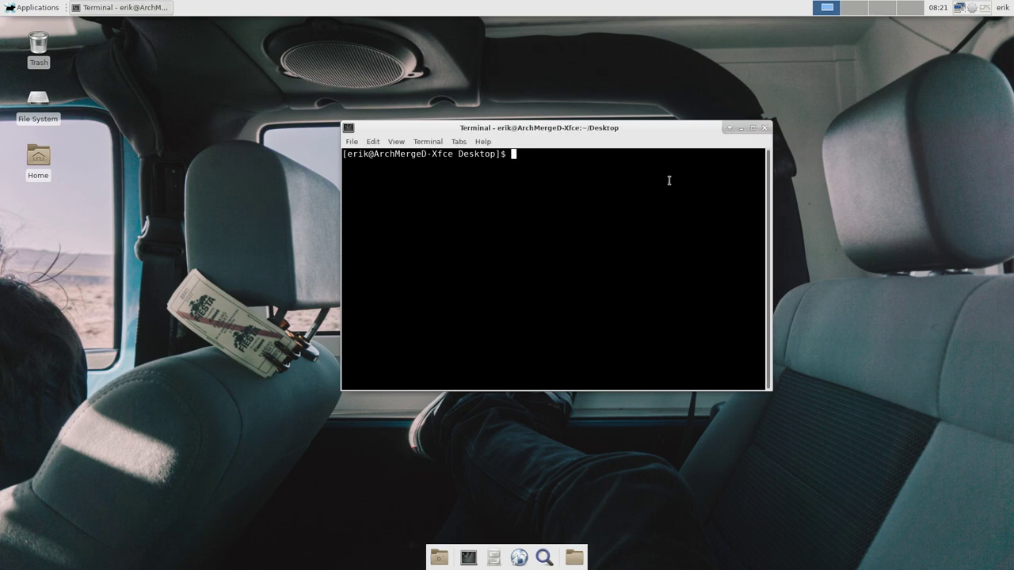
{"action": "left_click", "coordinate": [762, 128]}
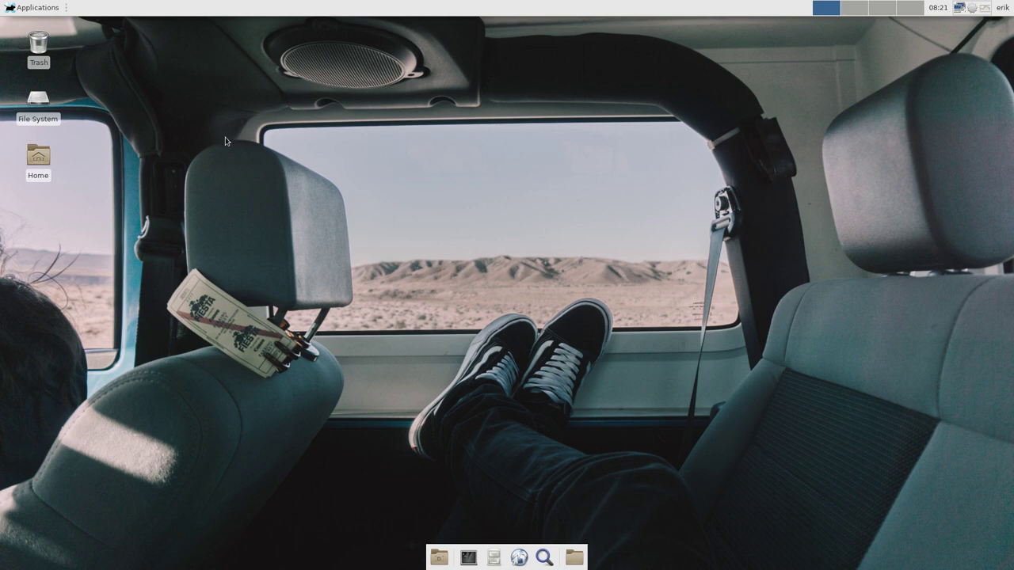
- Set Evolution as the preferred mail reader and look at the available web browser choices
{"action": "left_click", "coordinate": [28, 9]}
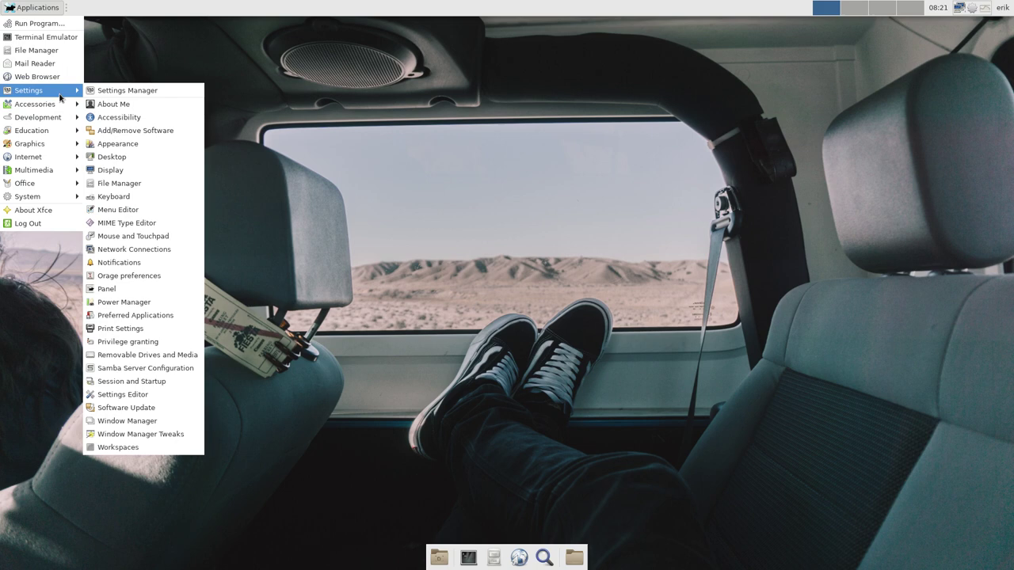
{"action": "left_click", "coordinate": [174, 318]}
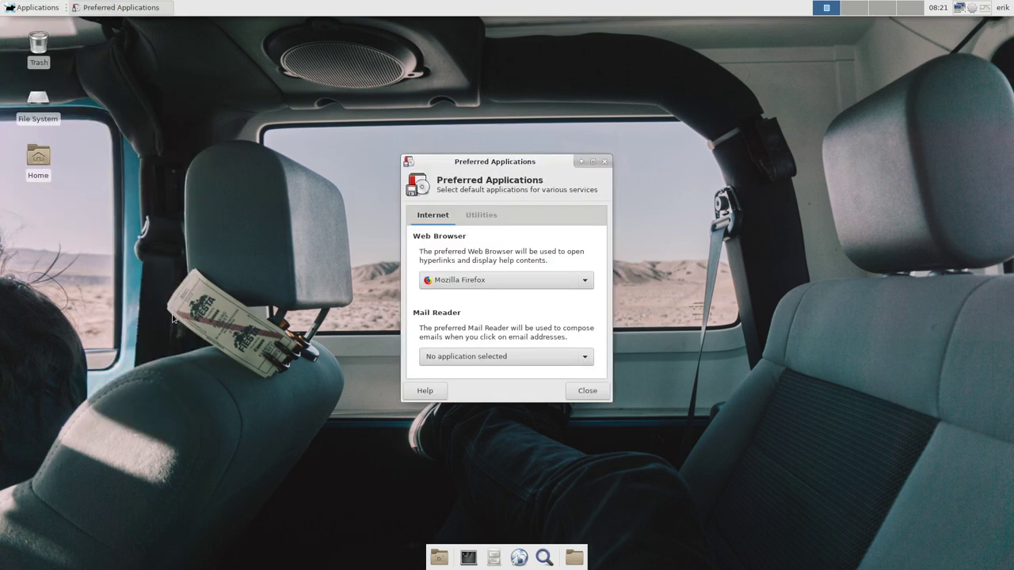
{"action": "left_click", "coordinate": [480, 356]}
{"action": "left_click", "coordinate": [478, 370]}
{"action": "left_click", "coordinate": [490, 219]}
{"action": "left_click", "coordinate": [434, 215]}
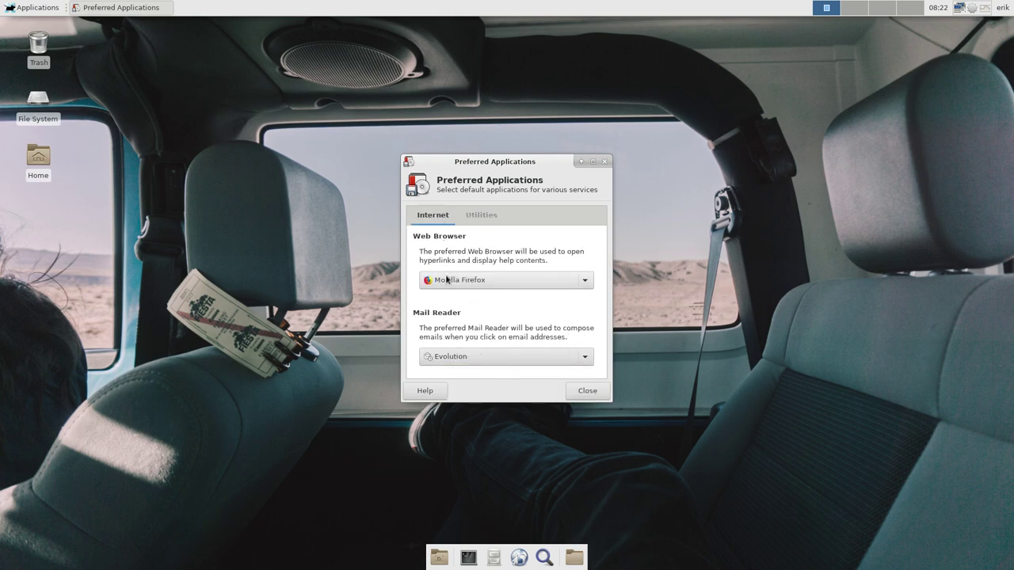
{"action": "left_click", "coordinate": [447, 279]}
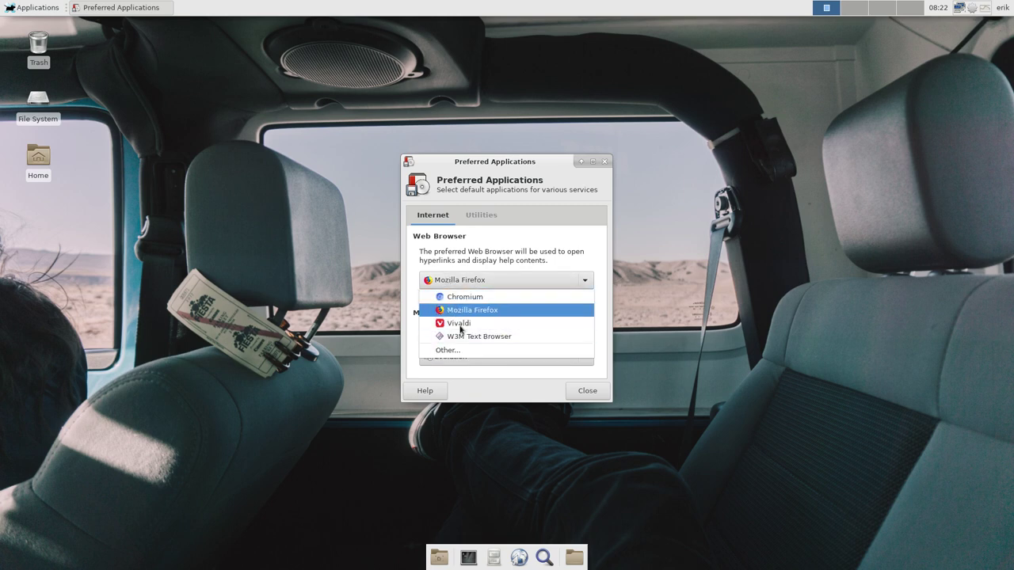
{"action": "left_click", "coordinate": [480, 215]}
- Set the preferred terminal emulator to the custom application termite and close Preferred Applications
{"action": "left_click", "coordinate": [481, 215]}
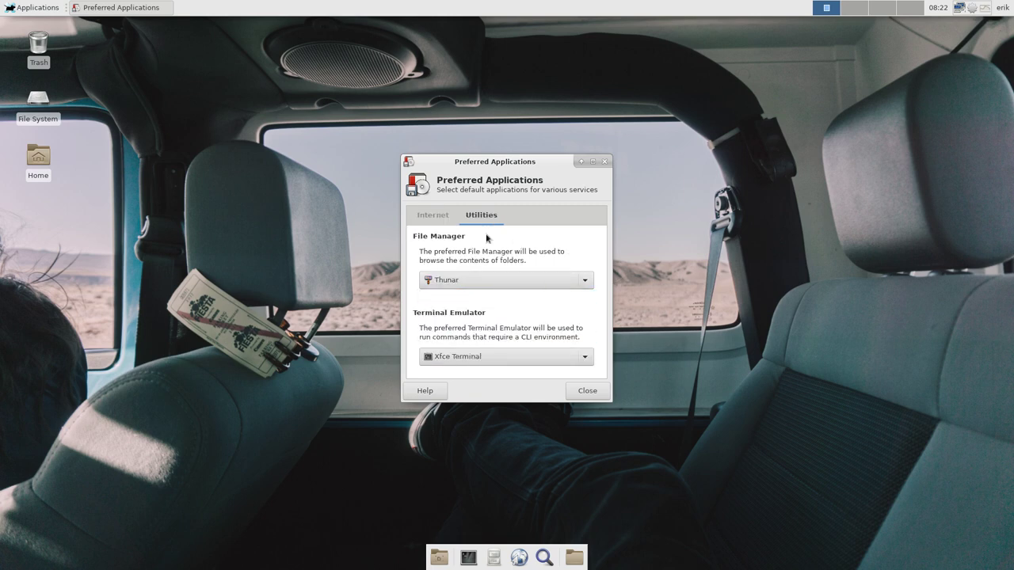
{"action": "left_click", "coordinate": [465, 357]}
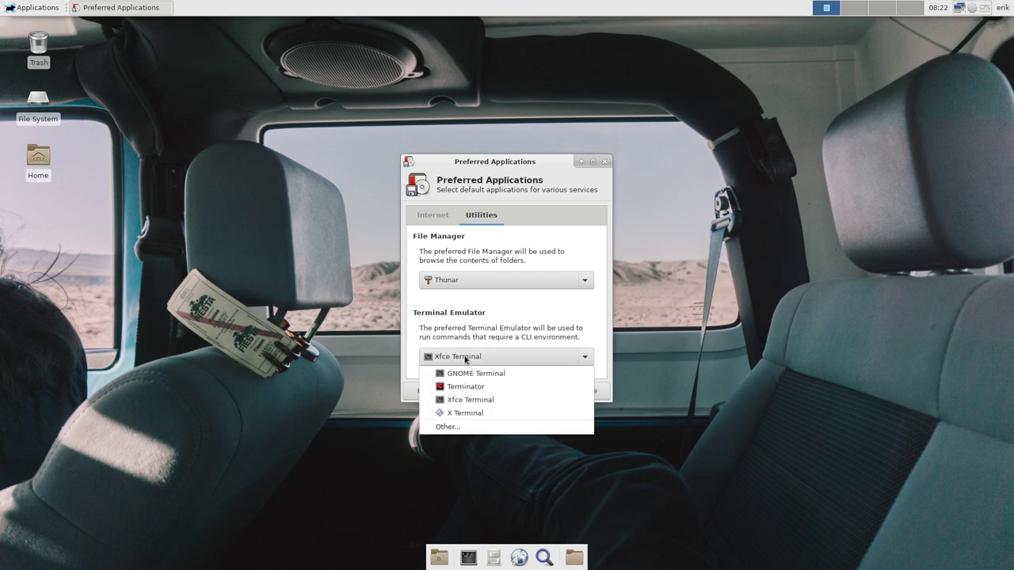
{"action": "left_click", "coordinate": [465, 427]}
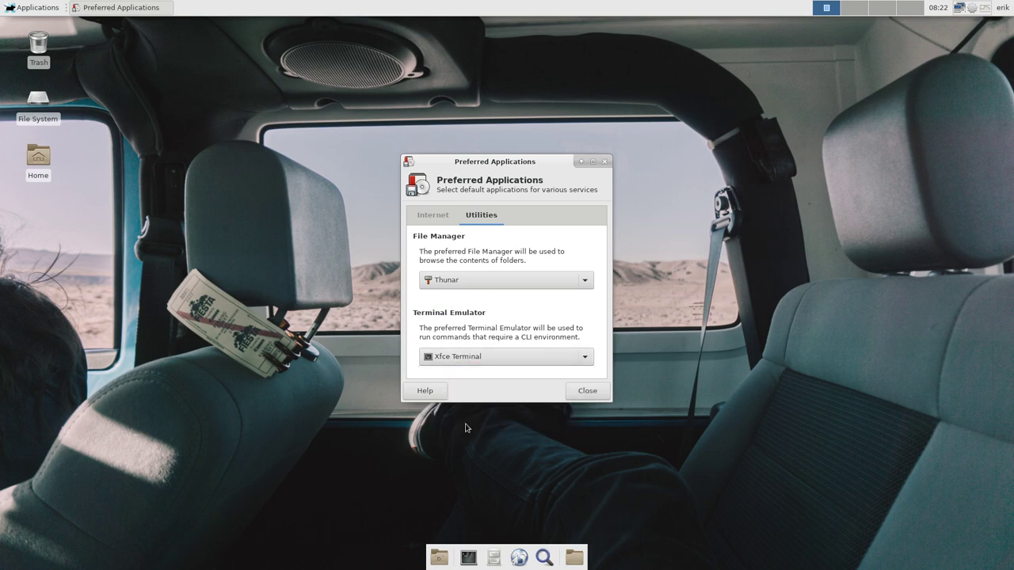
{"action": "type", "text": "termite"}
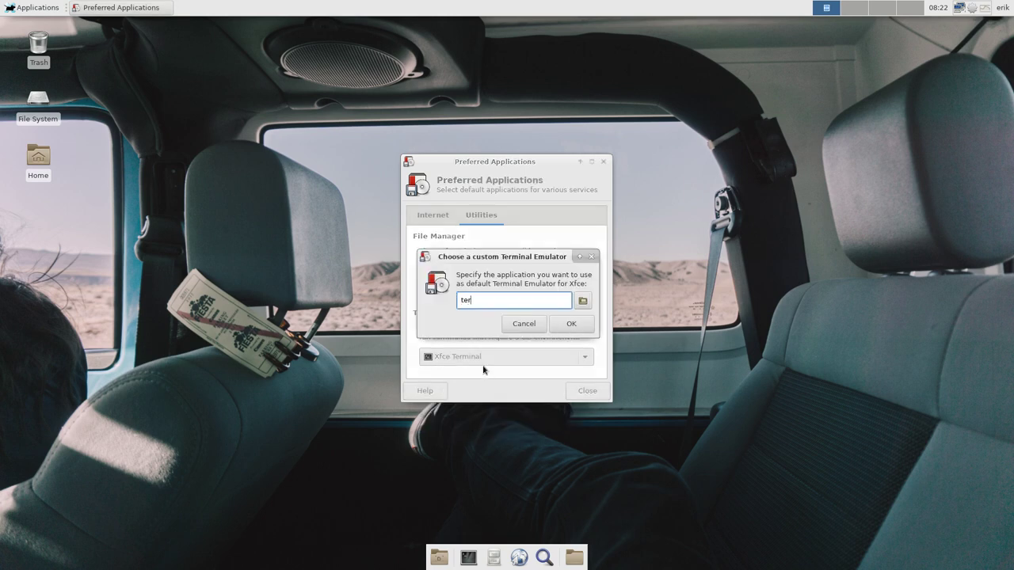
{"action": "left_click", "coordinate": [564, 325]}
{"action": "left_click", "coordinate": [604, 162]}
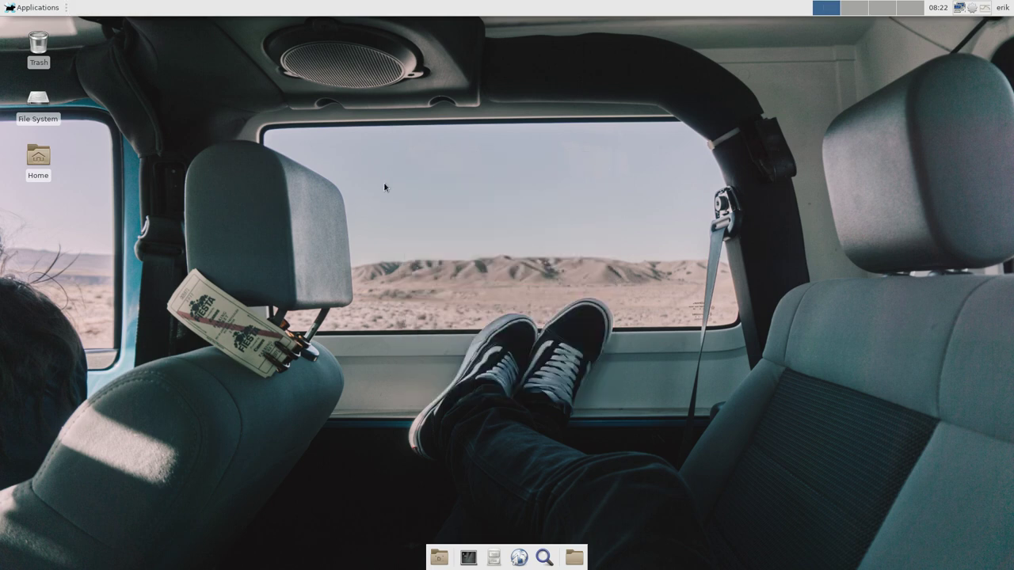
- Open a terminal from the desktop, run neofetch to check the system details including the kernel version, and close the terminal
{"action": "right_click", "coordinate": [342, 183]}
{"action": "left_click", "coordinate": [381, 276]}
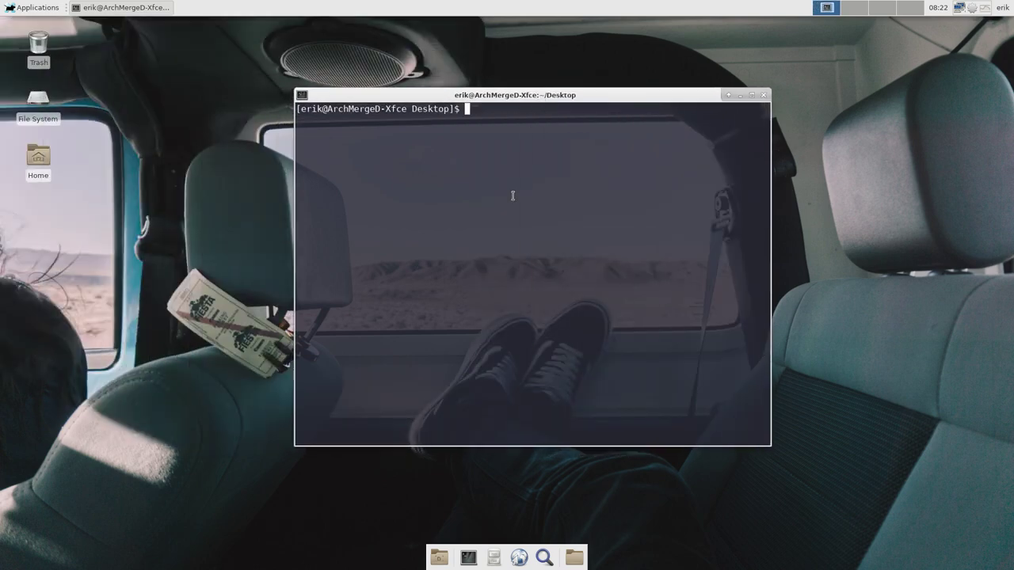
{"action": "type", "text": "neofetc"}
{"action": "type", "text": "h"}
{"action": "key", "text": "Return"}
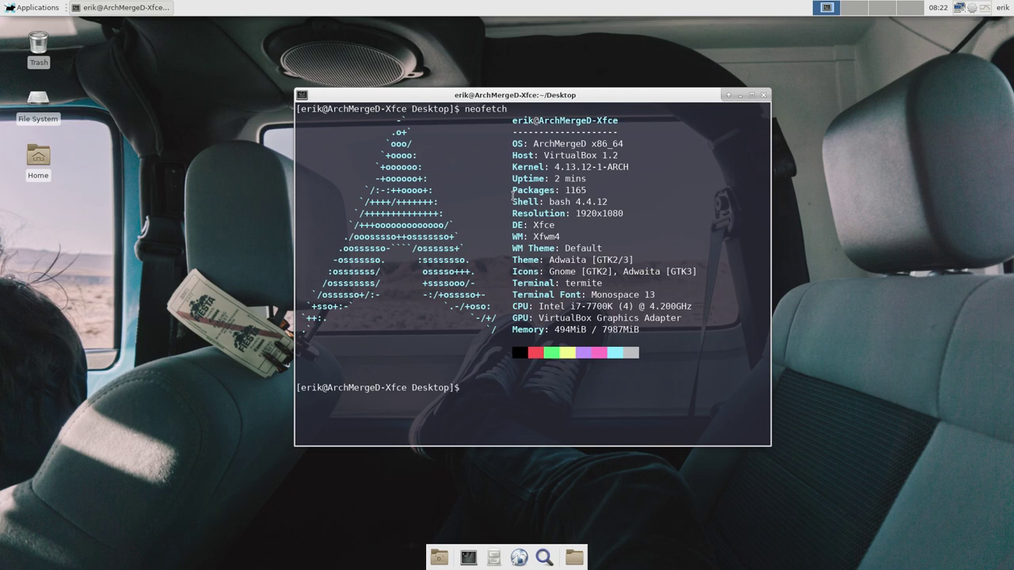
{"action": "left_click_drag", "start_coordinate": [555, 167], "coordinate": [630, 168]}
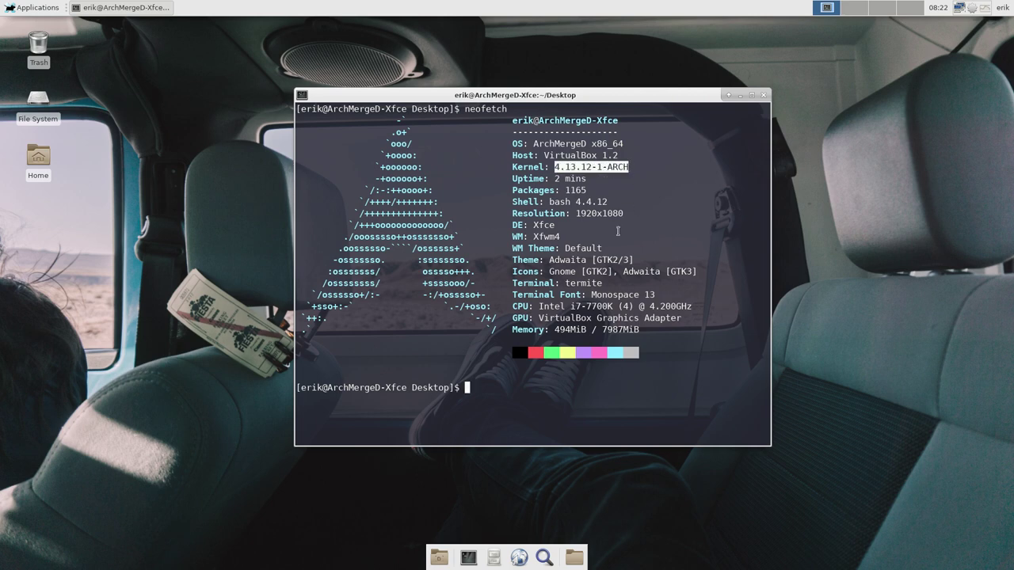
{"action": "left_click", "coordinate": [536, 228]}
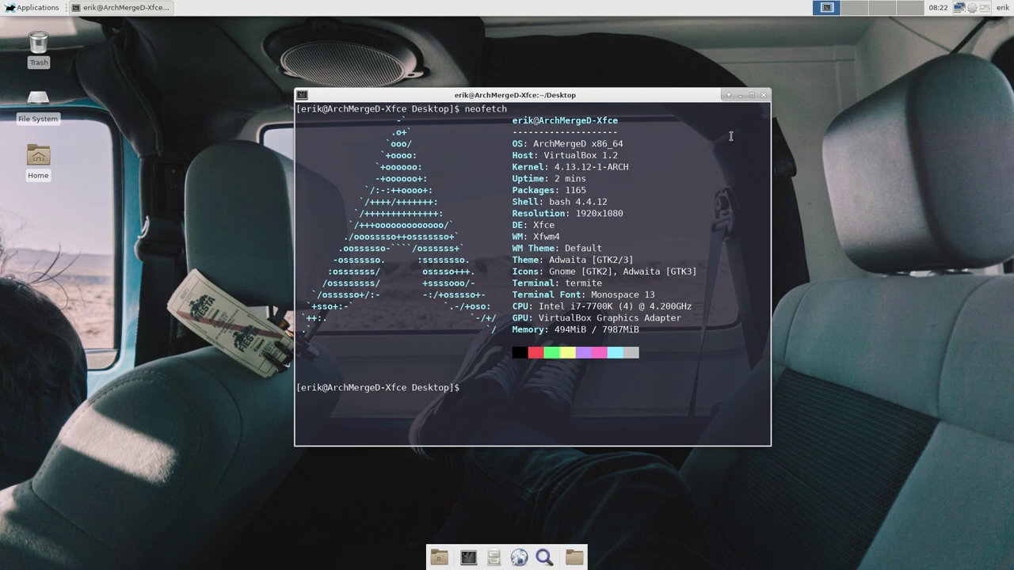
{"action": "left_click", "coordinate": [764, 95]}
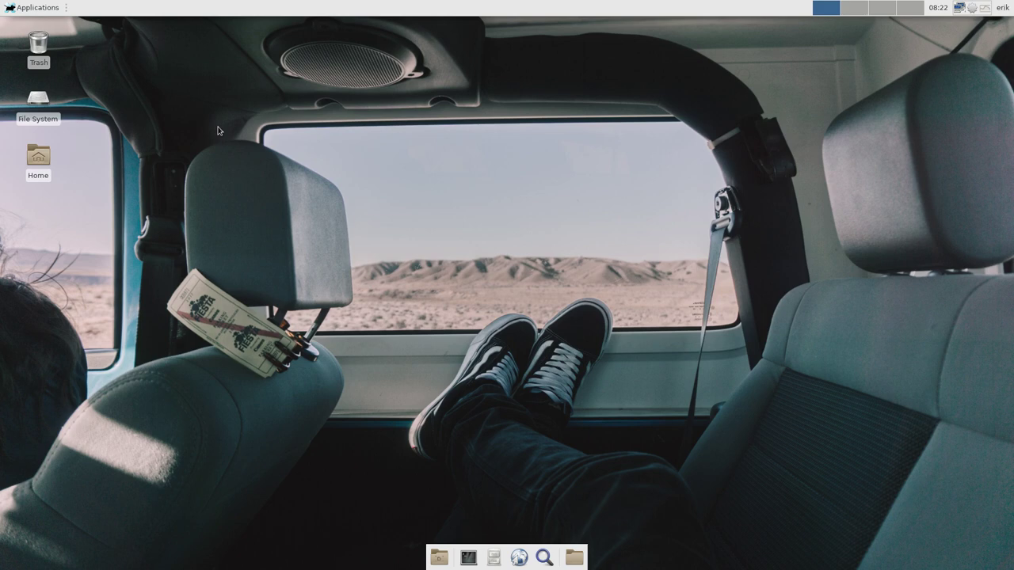
- Open the Personal folder inside amd-xfce in the home folder and tile its window to the left half of the screen
{"action": "double_click", "coordinate": [38, 158]}
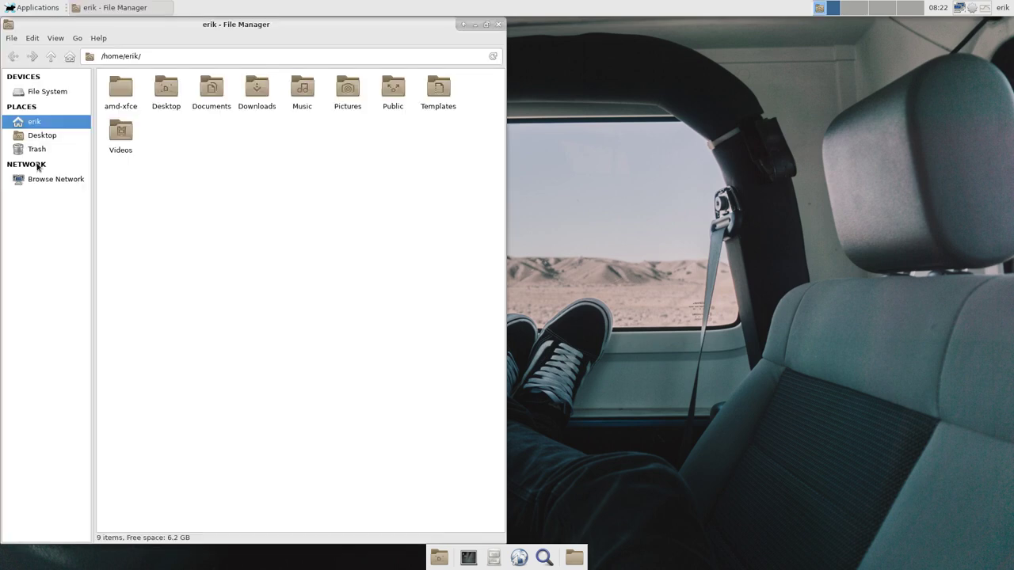
{"action": "double_click", "coordinate": [121, 89]}
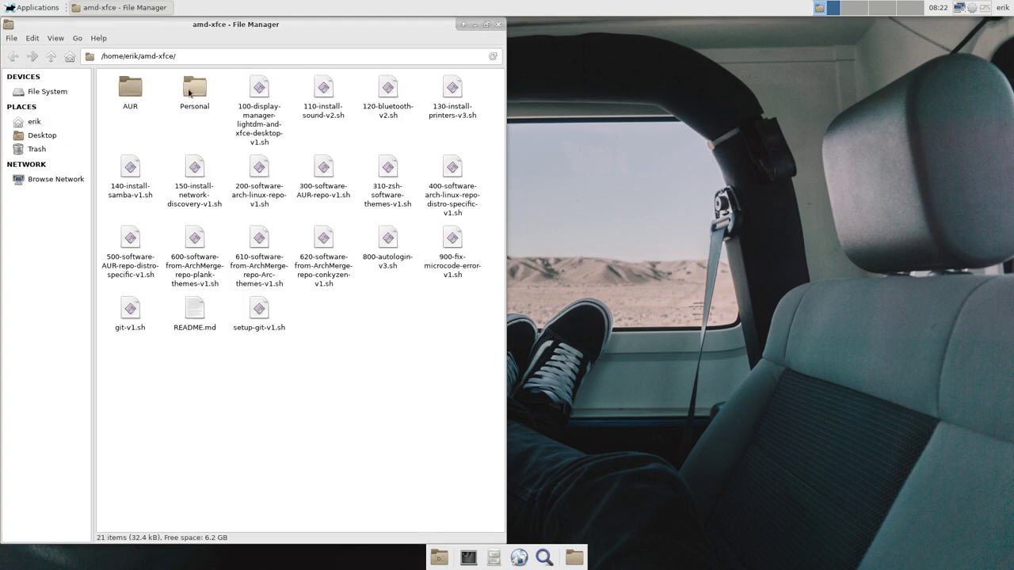
{"action": "double_click", "coordinate": [195, 89]}
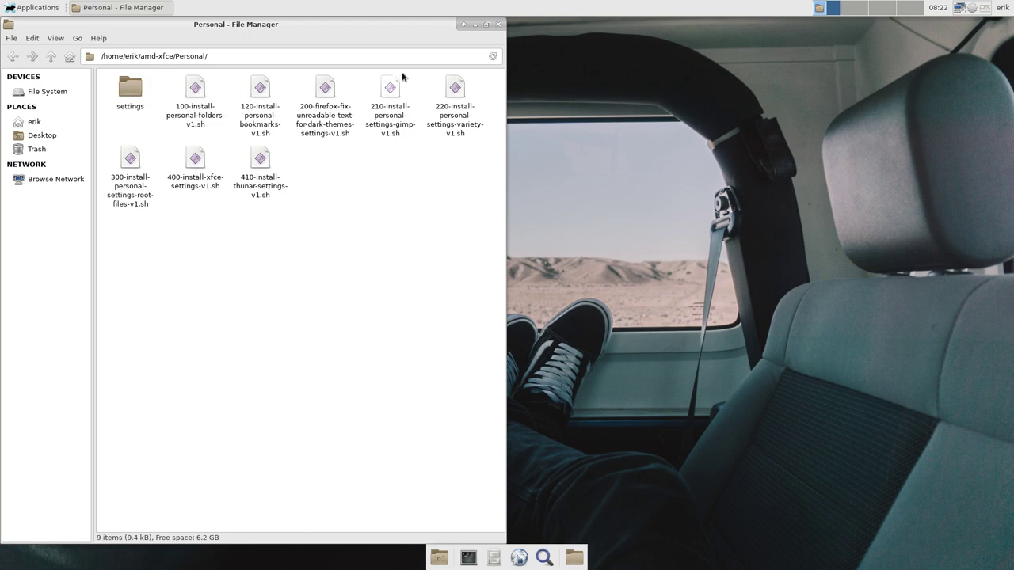
{"action": "left_click", "coordinate": [487, 25]}
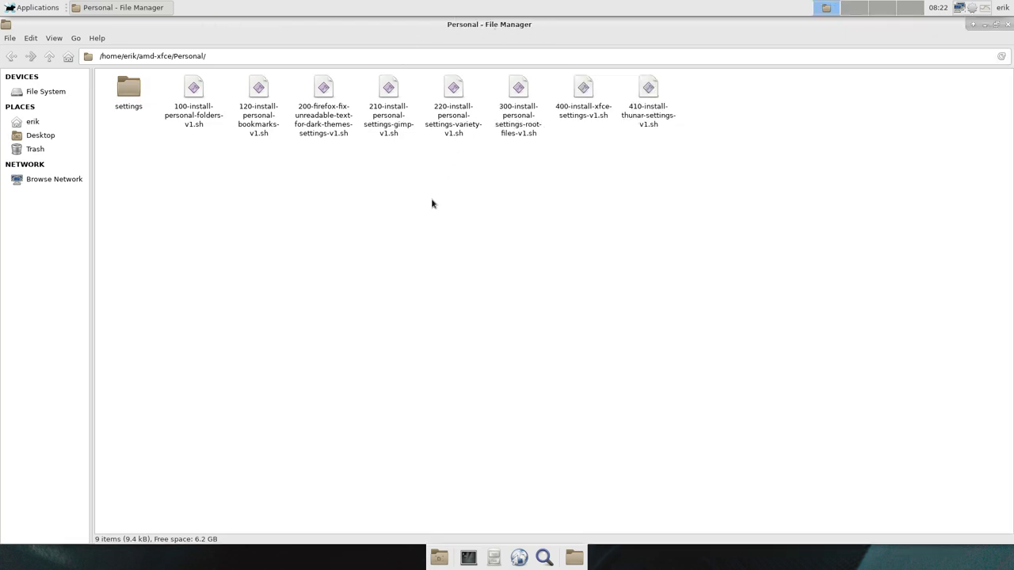
{"action": "left_click_drag", "start_coordinate": [495, 37], "coordinate": [2, 119]}
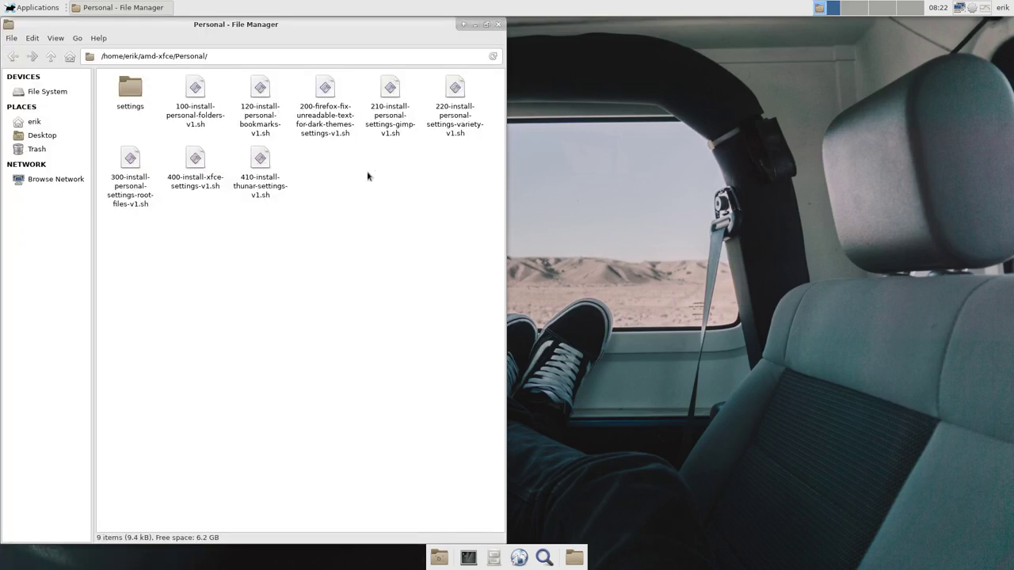
- Open a terminal in the Personal folder and tile it to the right half of the screen
{"action": "right_click", "coordinate": [384, 212]}
{"action": "left_click", "coordinate": [423, 263]}
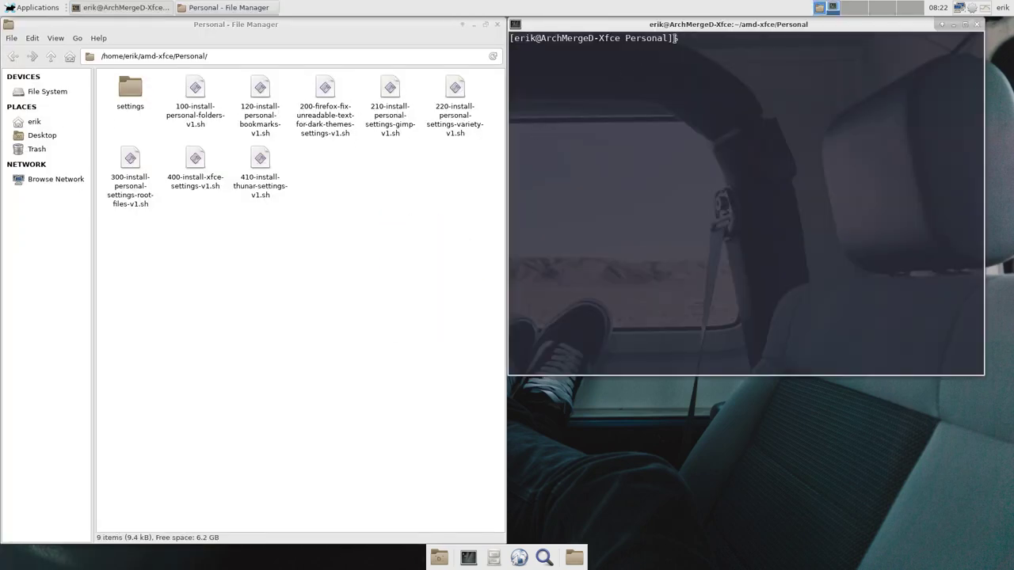
{"action": "left_click_drag", "start_coordinate": [694, 25], "coordinate": [1003, 201]}
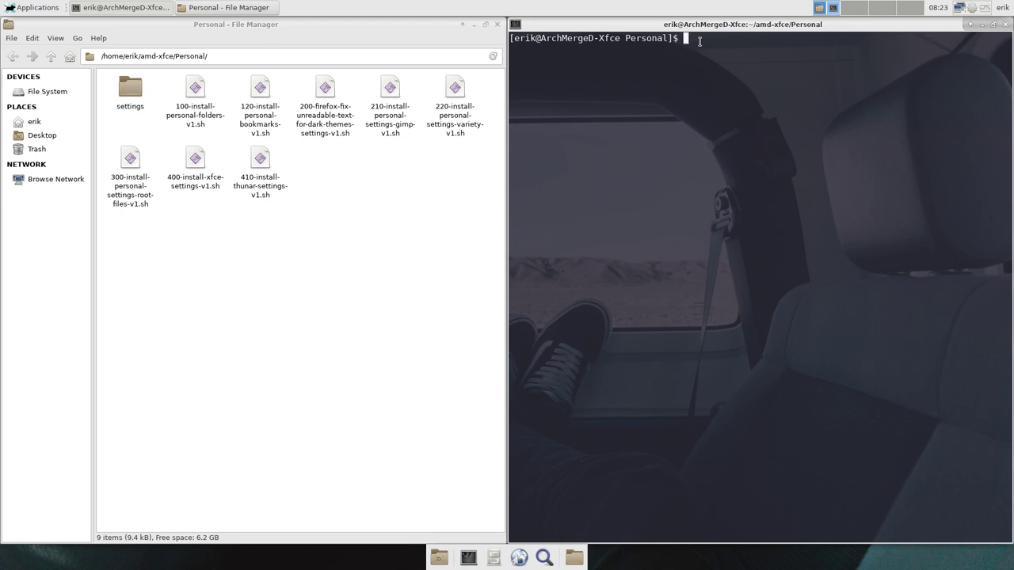
- Run ./100-install-personal-folders-v1.sh to create the personal folders
{"action": "key", "text": "Return"}
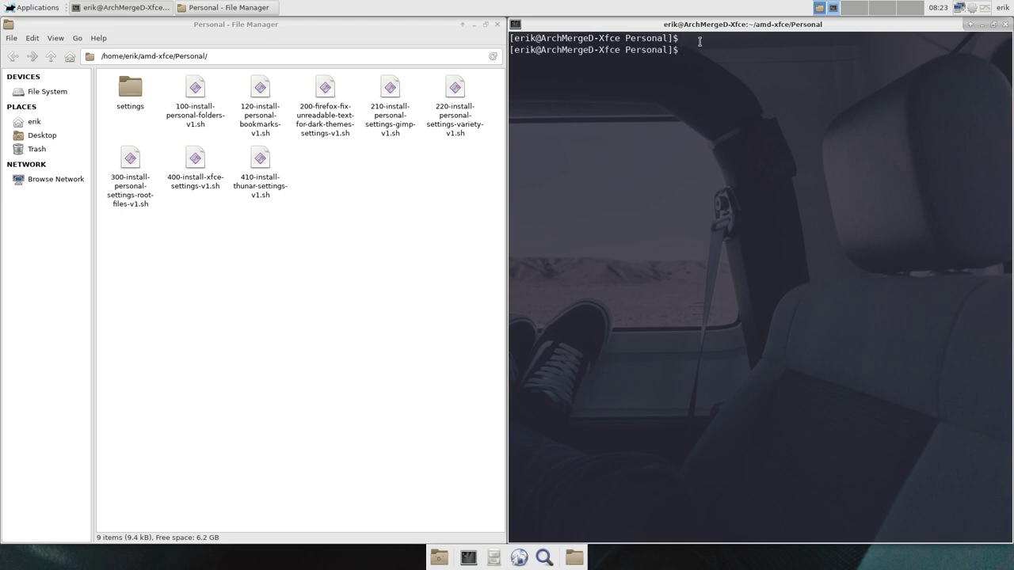
{"action": "type", "text": "./10"}
{"action": "key", "text": "Tab"}
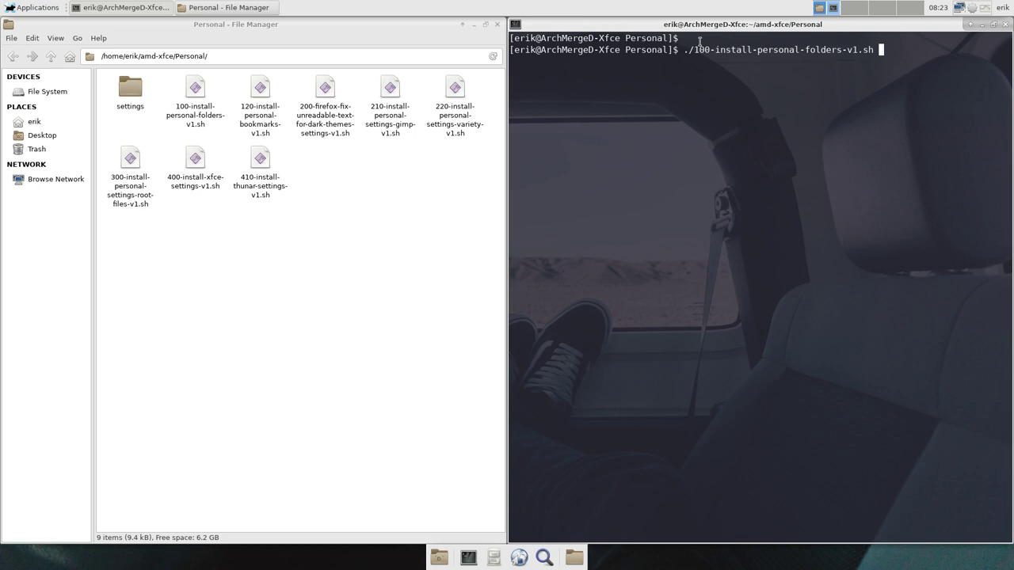
{"action": "key", "text": "Return"}
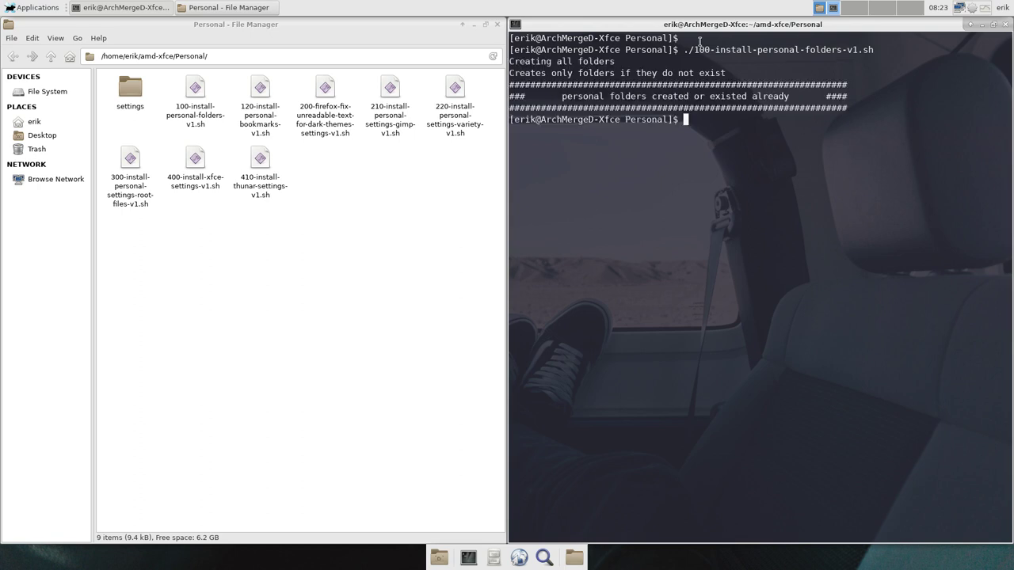
- Run ./120-install-personal-bookmarks-v1.sh to copy the file manager bookmarks
{"action": "type", "text": "./12"}
{"action": "key", "text": "Tab"}
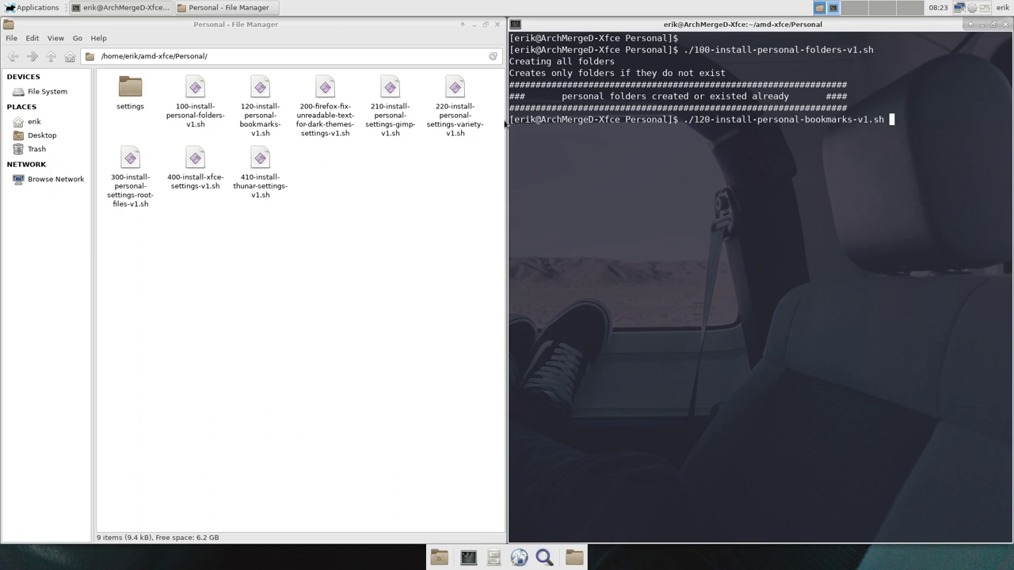
{"action": "key", "text": "Return"}
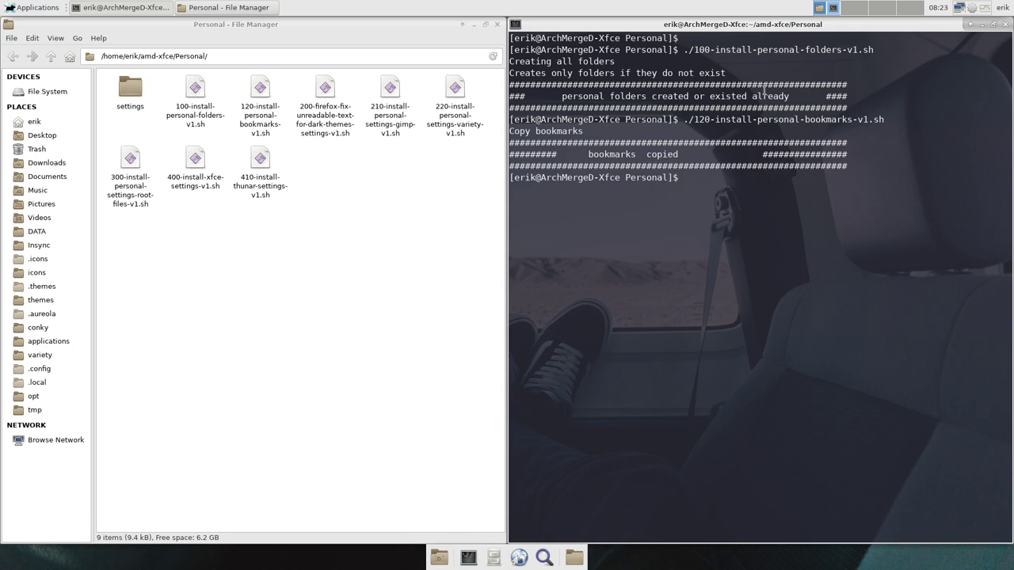
- Check the copied bookmarks from Downloads through DATA, Insync, .icons and icons to .themes and themes, opening each location in turn
{"action": "left_click", "coordinate": [43, 164]}
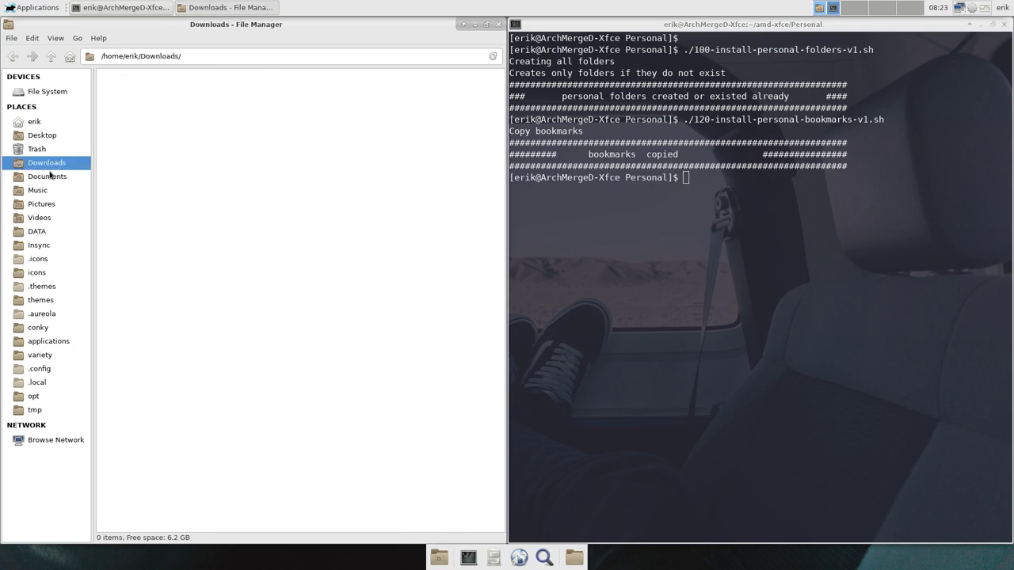
{"action": "left_click", "coordinate": [49, 175]}
{"action": "left_click", "coordinate": [48, 191]}
{"action": "left_click", "coordinate": [47, 204]}
{"action": "left_click", "coordinate": [48, 218]}
{"action": "left_click", "coordinate": [45, 232]}
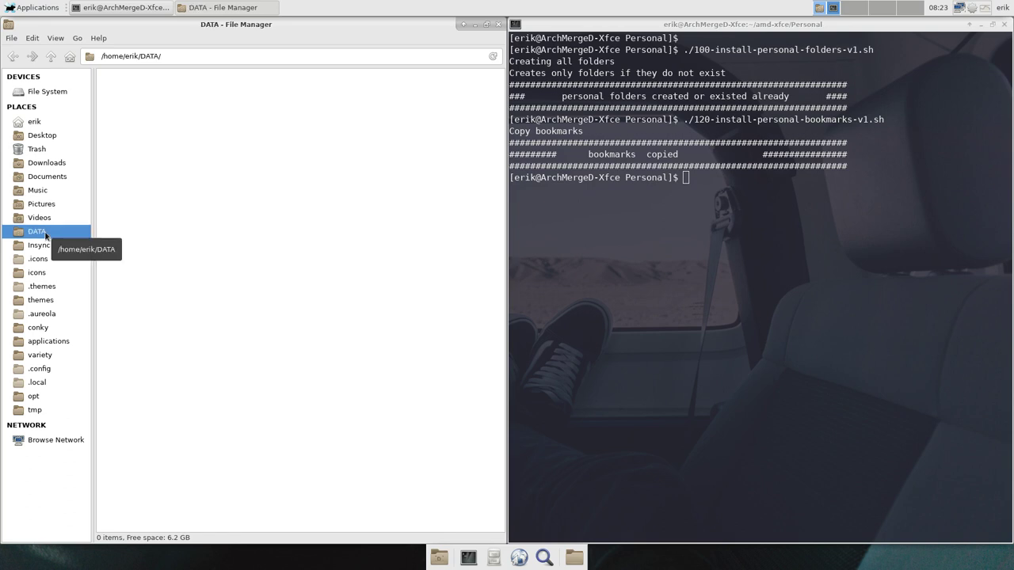
{"action": "left_click", "coordinate": [49, 245]}
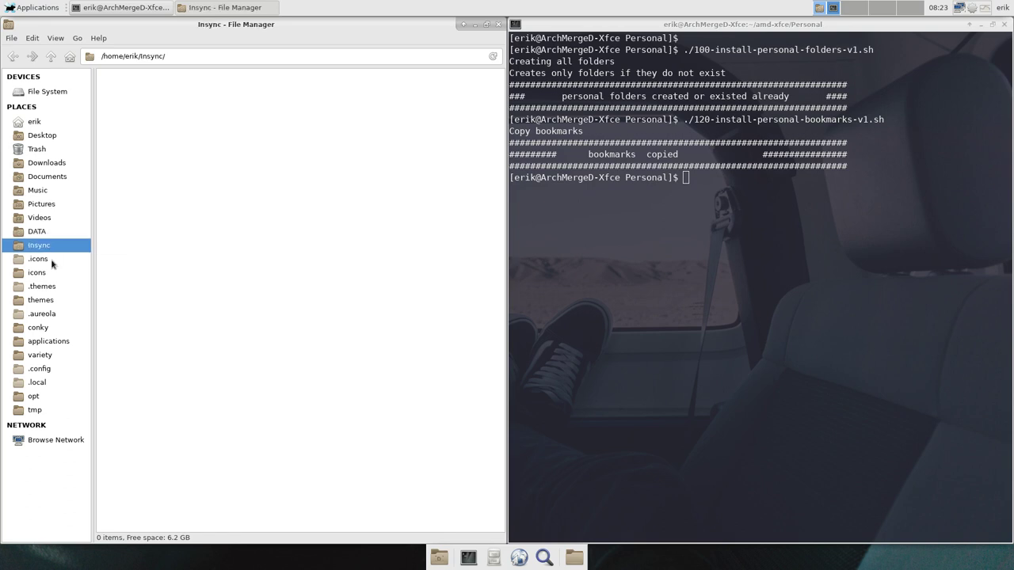
{"action": "left_click", "coordinate": [51, 265]}
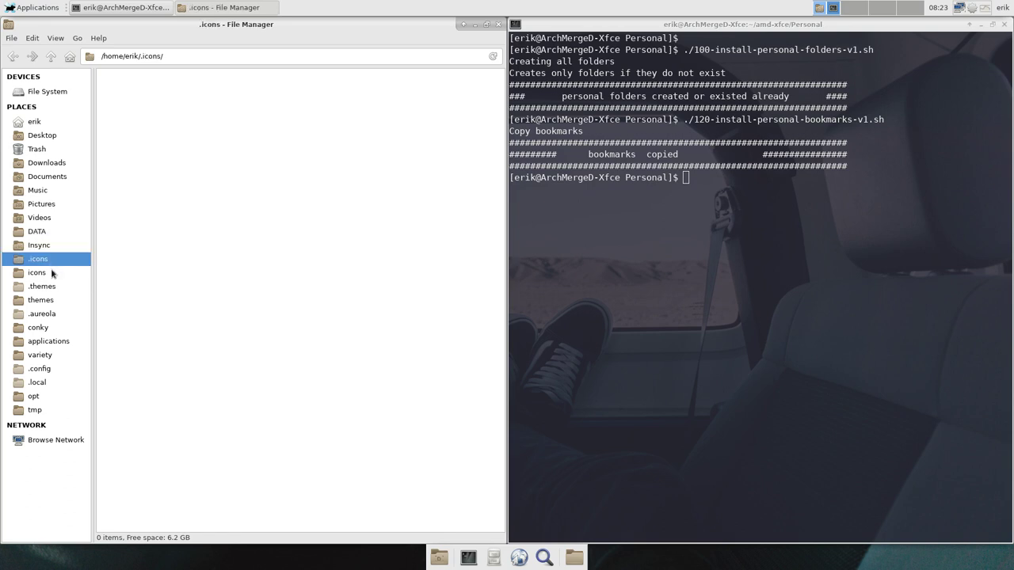
{"action": "left_click", "coordinate": [46, 275]}
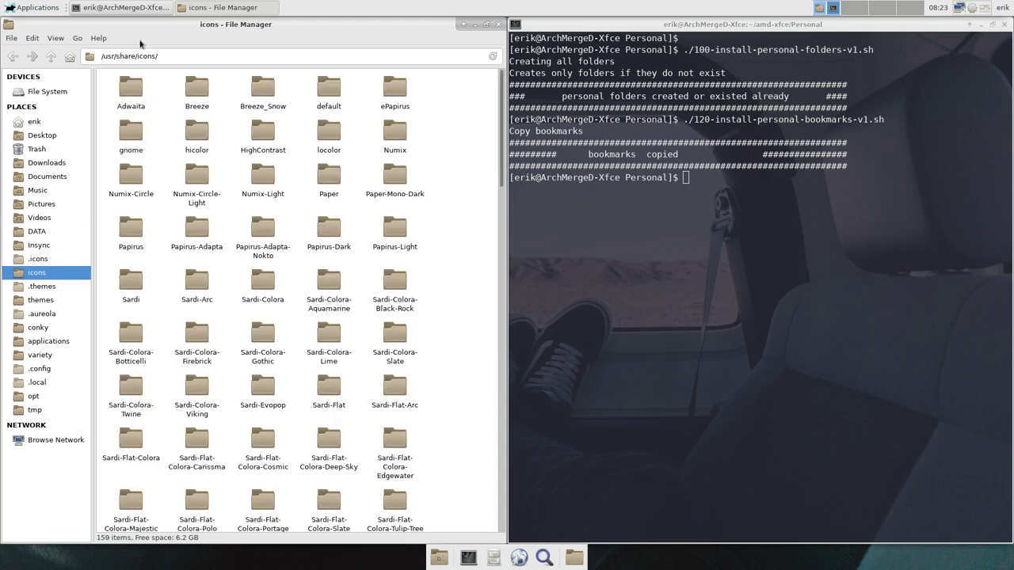
{"action": "left_click", "coordinate": [63, 288]}
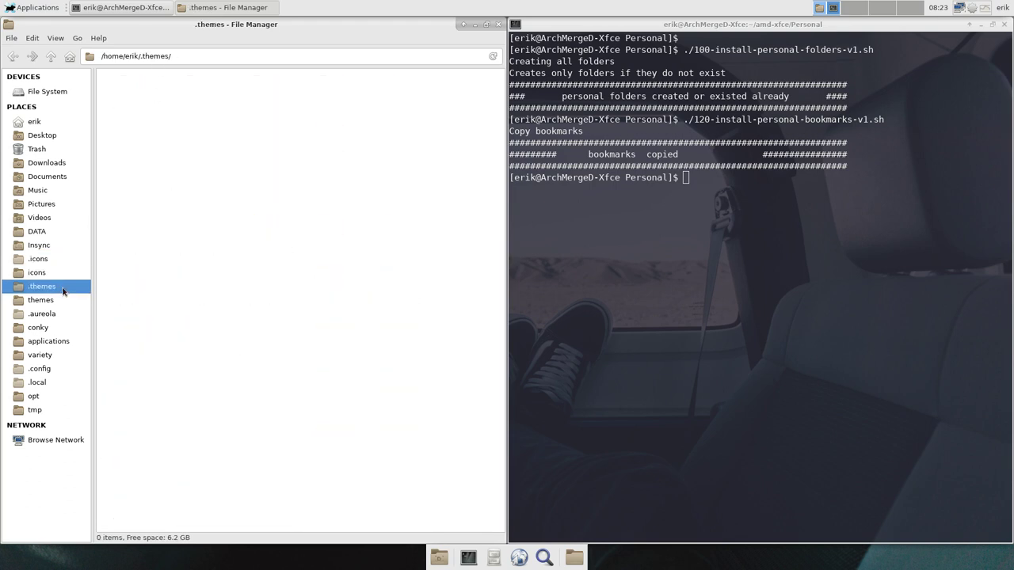
{"action": "left_click", "coordinate": [59, 301]}
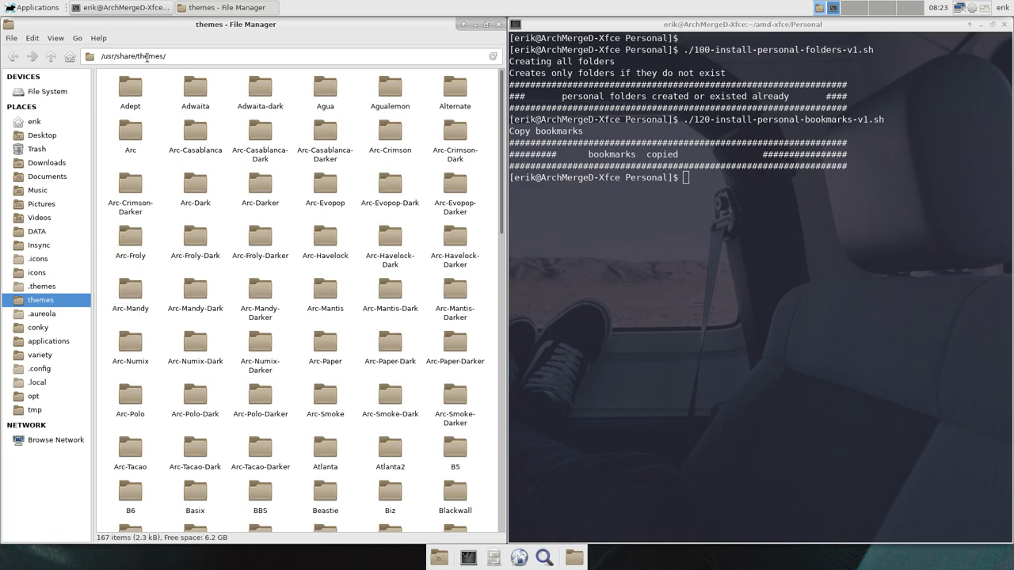
- Check the remaining bookmarks .aureola, conky, applications, variety, .config, .local, opt and tmp by opening each folder
{"action": "left_click", "coordinate": [68, 315]}
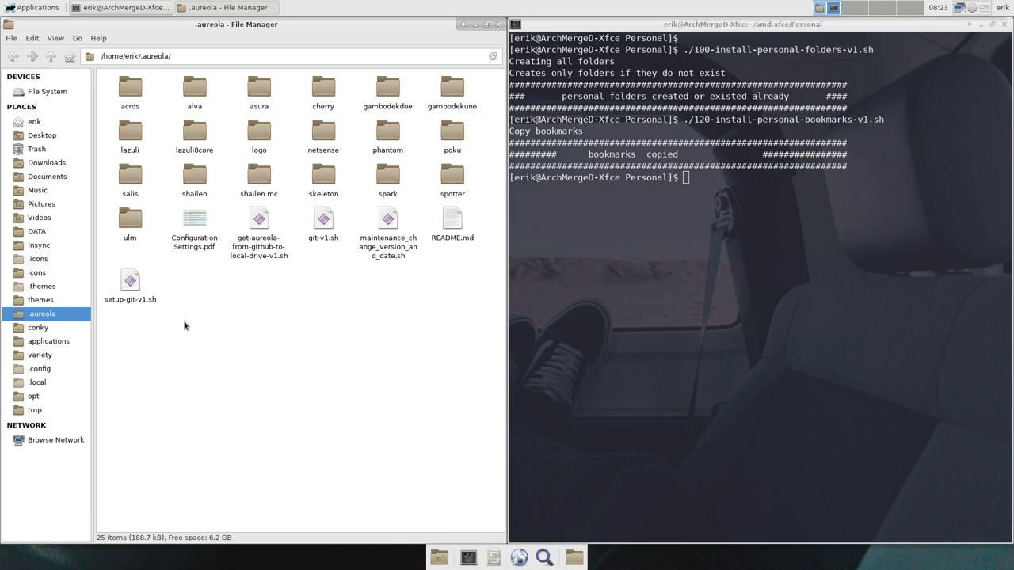
{"action": "left_click", "coordinate": [38, 329]}
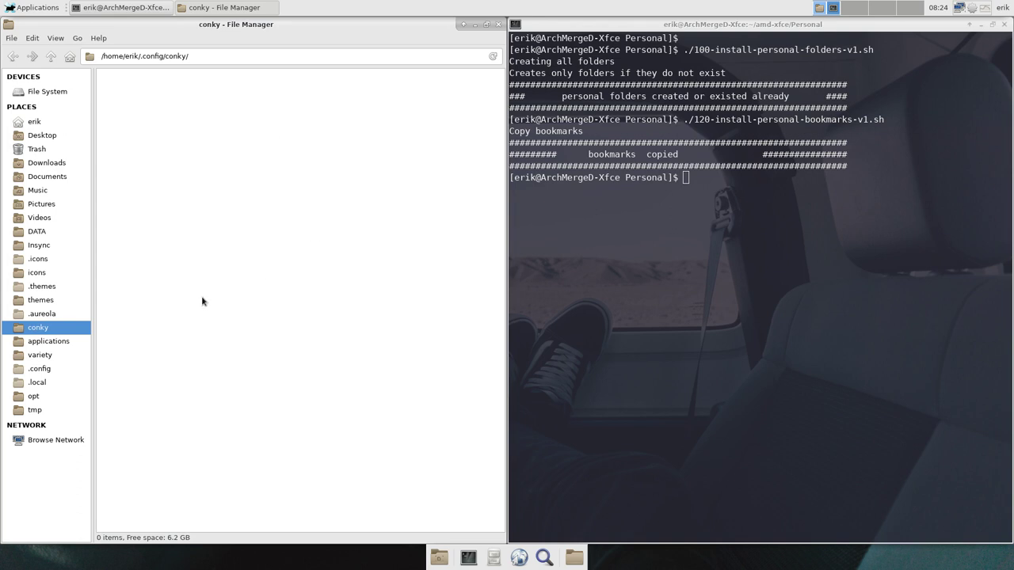
{"action": "left_click", "coordinate": [48, 341]}
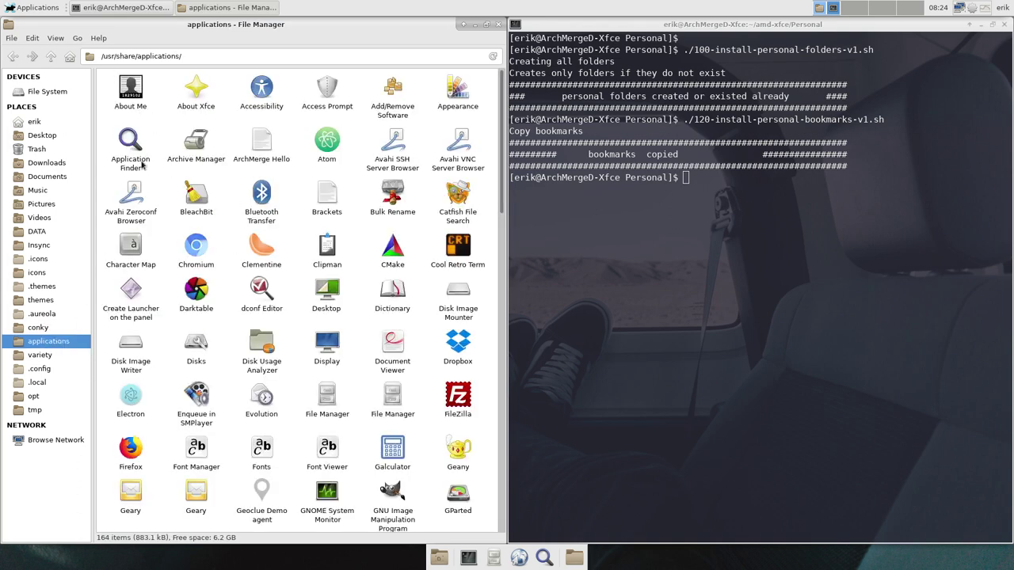
{"action": "left_click", "coordinate": [47, 356]}
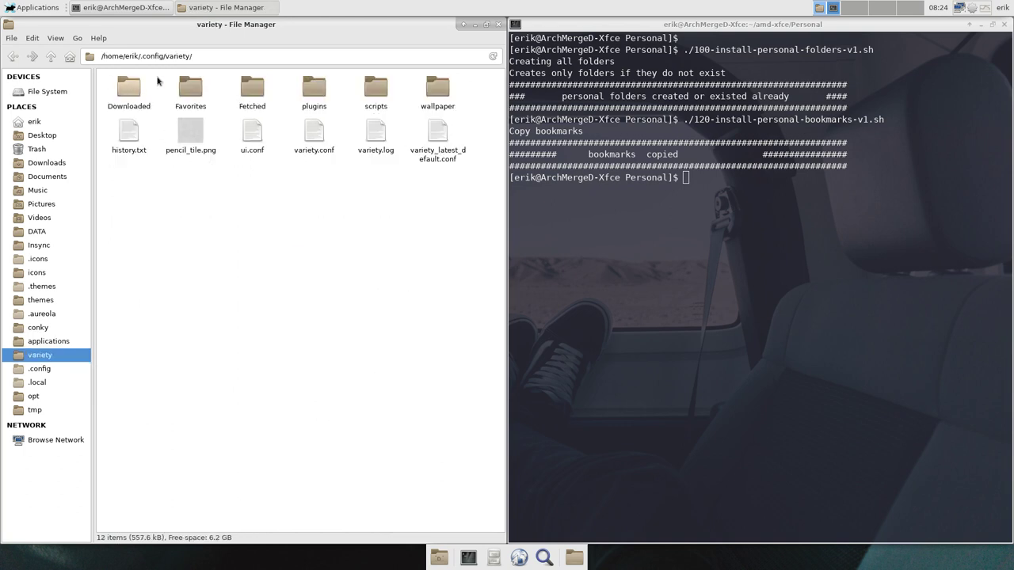
{"action": "left_click", "coordinate": [57, 369]}
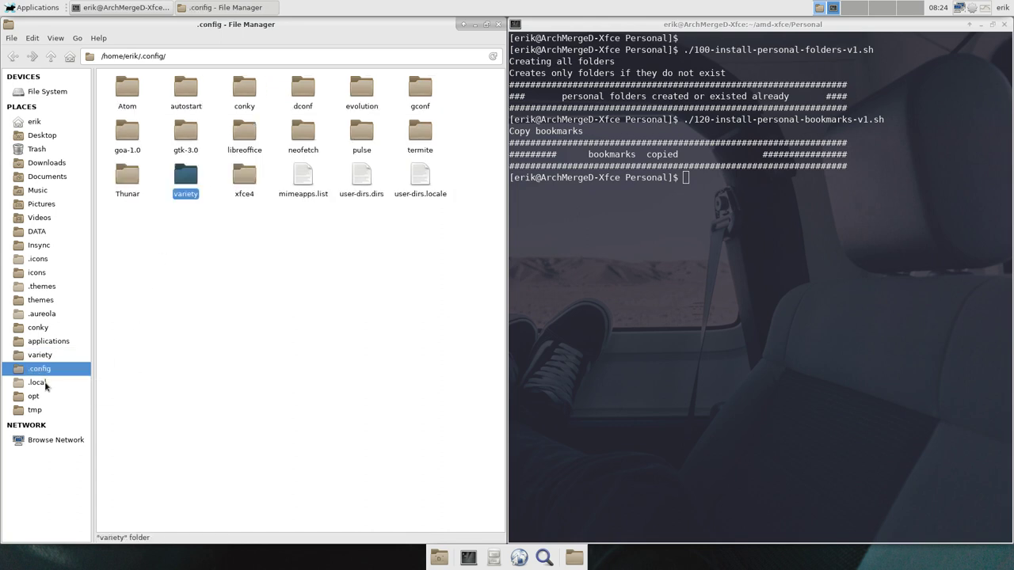
{"action": "left_click", "coordinate": [45, 386]}
{"action": "left_click", "coordinate": [34, 399]}
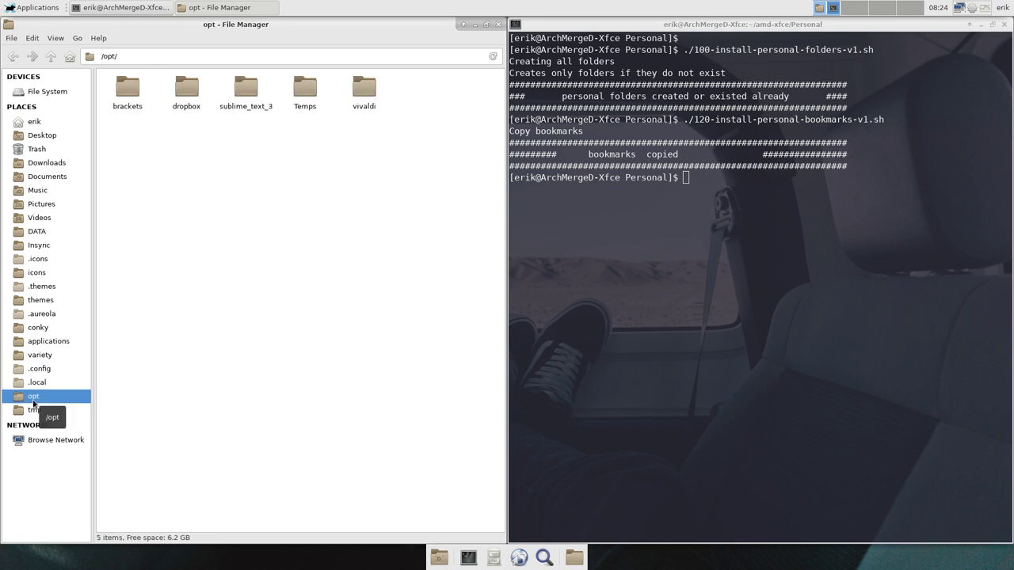
{"action": "left_click_drag", "start_coordinate": [111, 141], "coordinate": [439, 73]}
{"action": "left_click", "coordinate": [438, 229]}
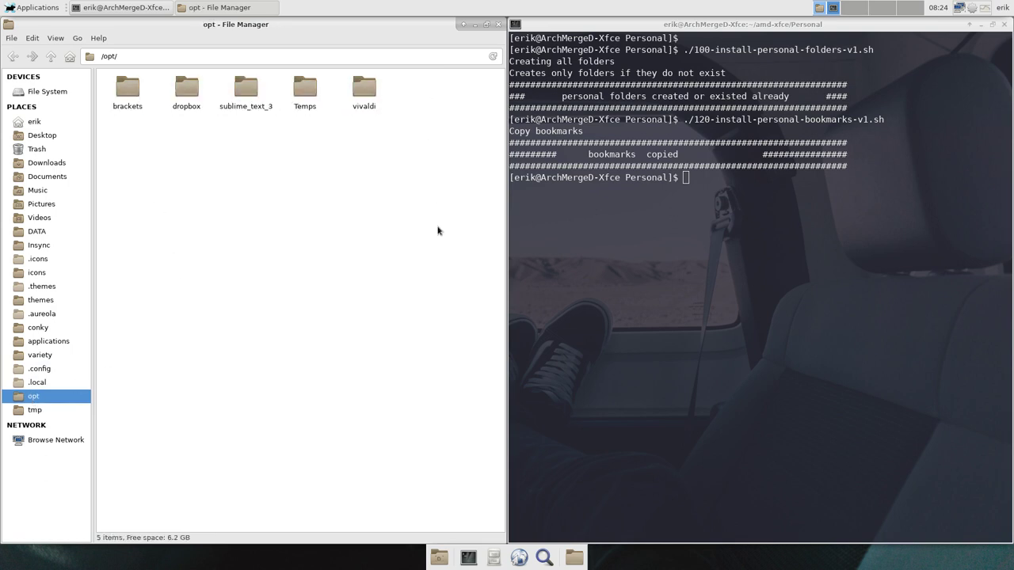
{"action": "left_click", "coordinate": [53, 410]}
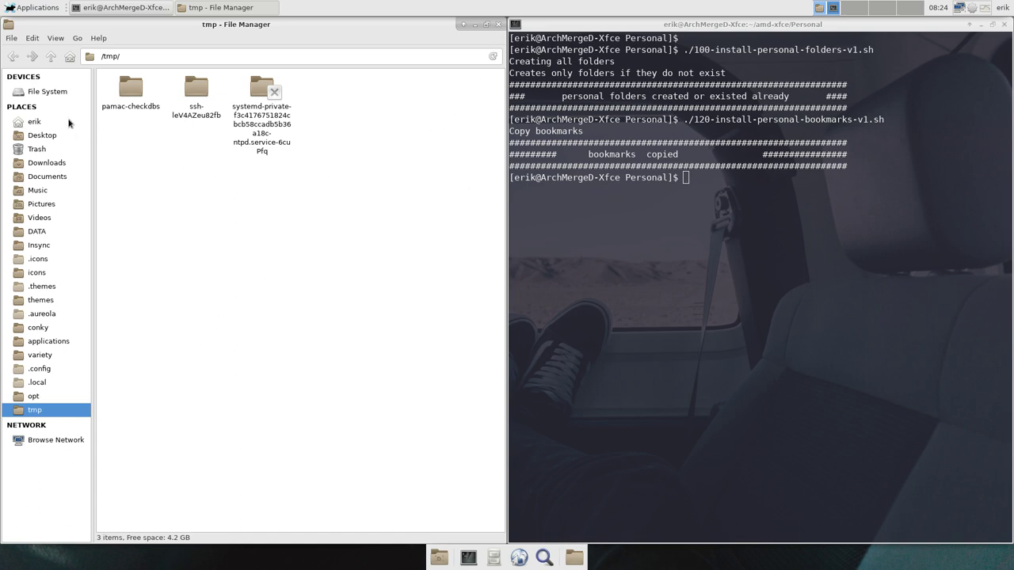
- Revisit the home folder and compare the DATA and Insync bookmarks
{"action": "left_click", "coordinate": [67, 121]}
{"action": "left_click", "coordinate": [53, 232]}
{"action": "left_click", "coordinate": [51, 247]}
{"action": "left_click", "coordinate": [48, 235]}
{"action": "left_click", "coordinate": [48, 248]}
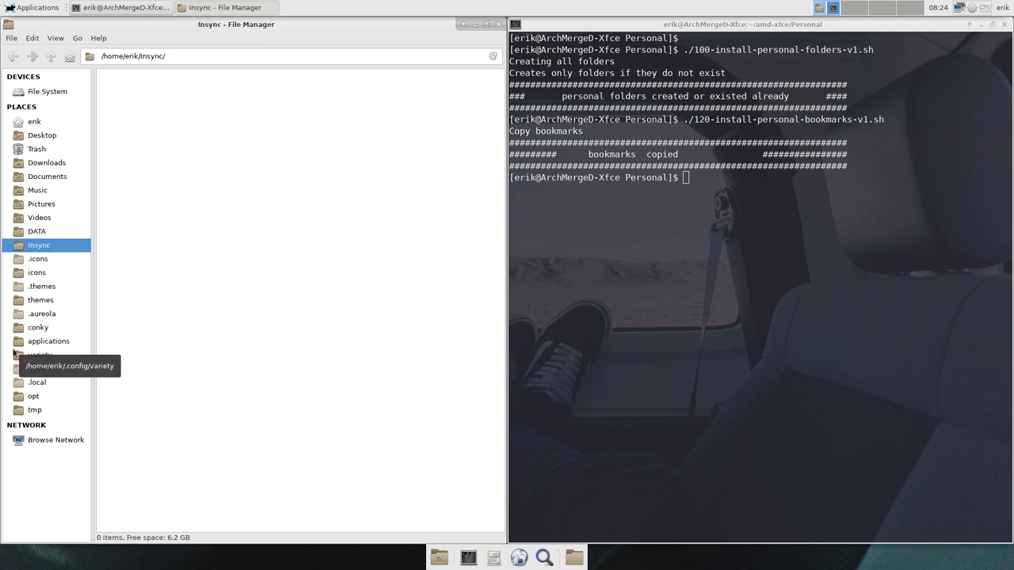
{"action": "left_click", "coordinate": [587, 225]}
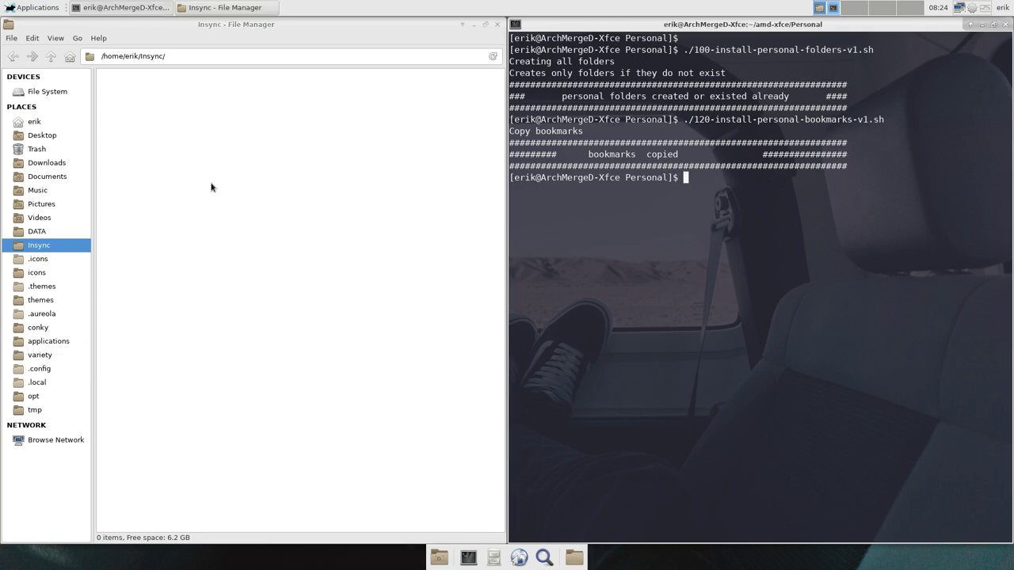
- Return to the Personal folder inside amd-xfce in the file manager and bring the focus back to the terminal
{"action": "left_click", "coordinate": [34, 123]}
{"action": "double_click", "coordinate": [127, 85]}
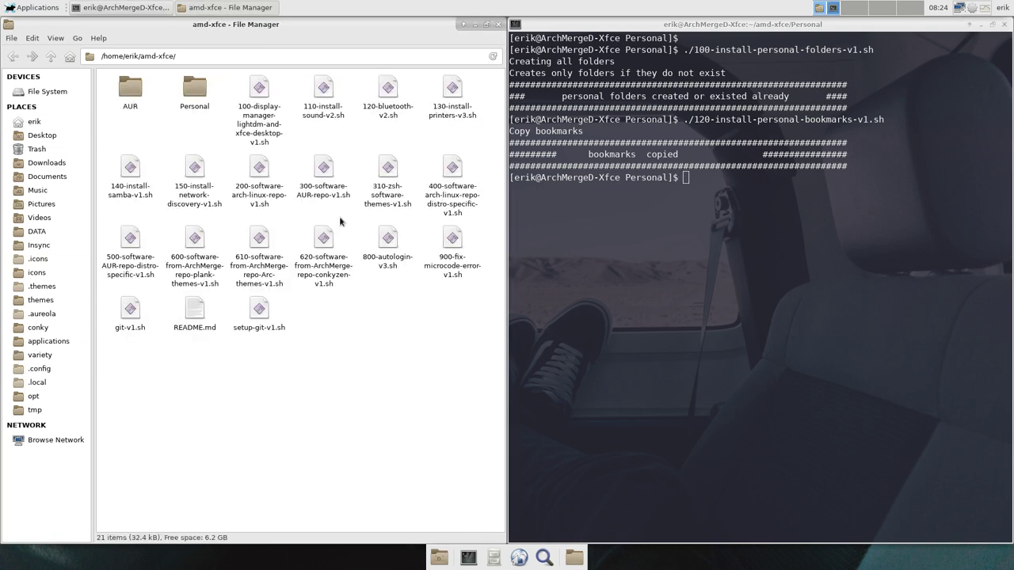
{"action": "double_click", "coordinate": [199, 92]}
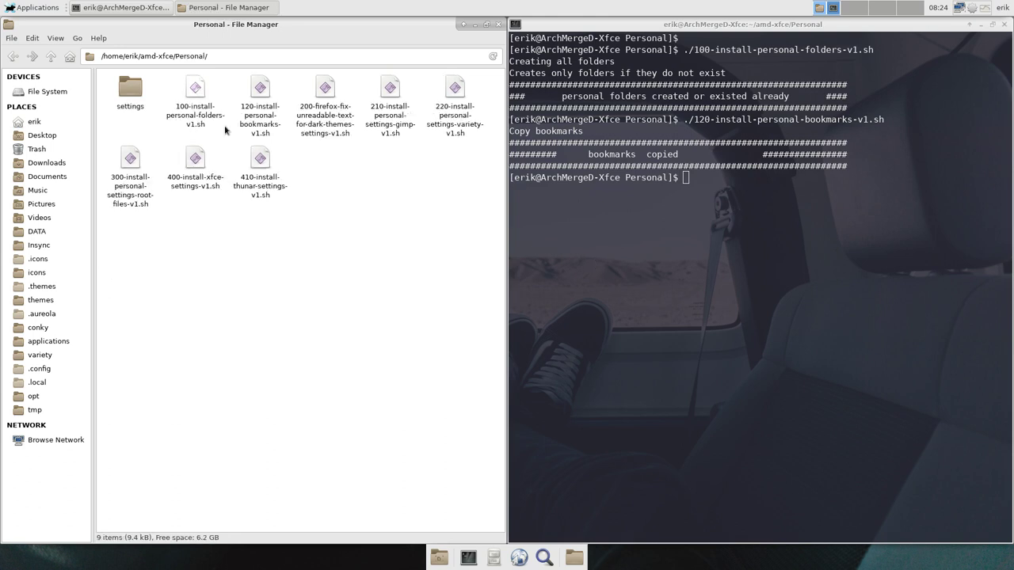
{"action": "left_click", "coordinate": [625, 190]}
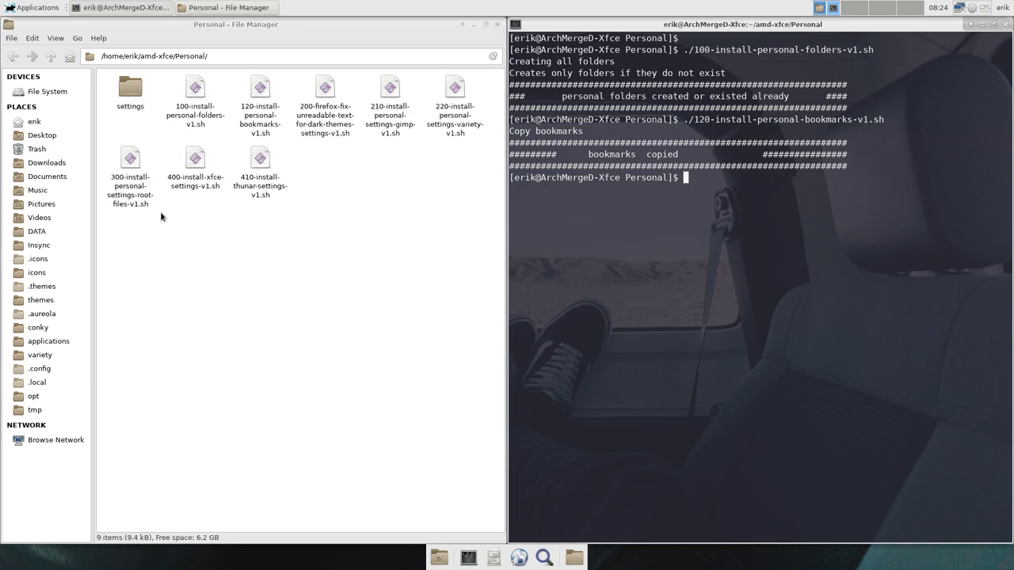
- Launch Firefox once to create its profile directory, then close it with all its tabs
{"action": "left_click", "coordinate": [35, 8]}
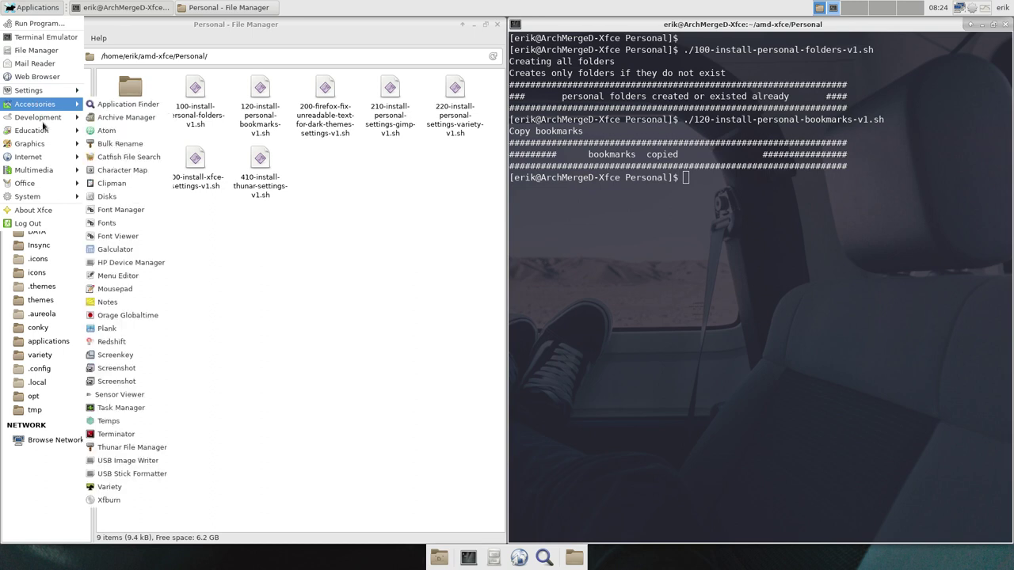
{"action": "mouse_move", "coordinate": [46, 154]}
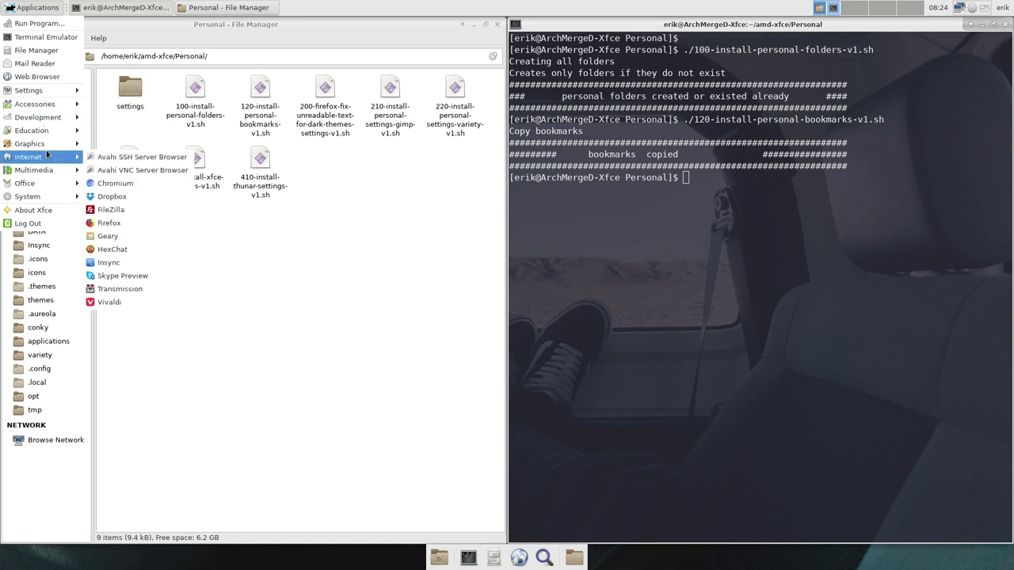
{"action": "left_click", "coordinate": [132, 225]}
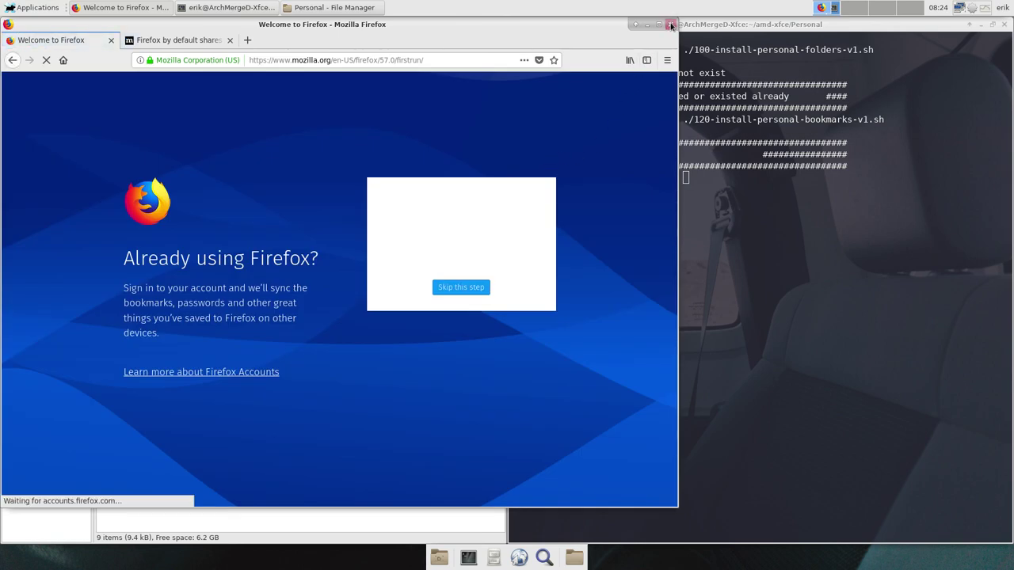
{"action": "left_click", "coordinate": [670, 26]}
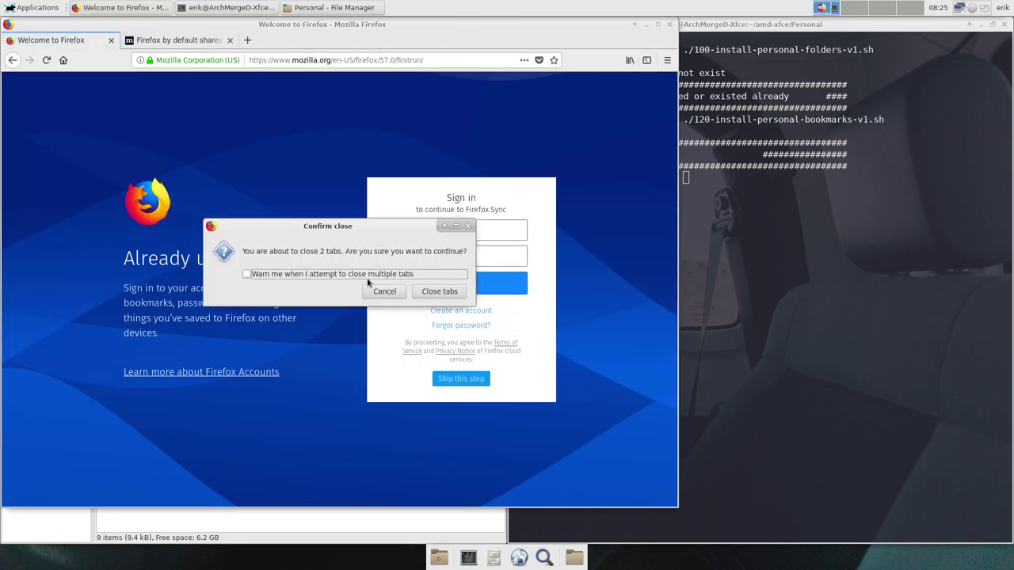
{"action": "left_click", "coordinate": [439, 291]}
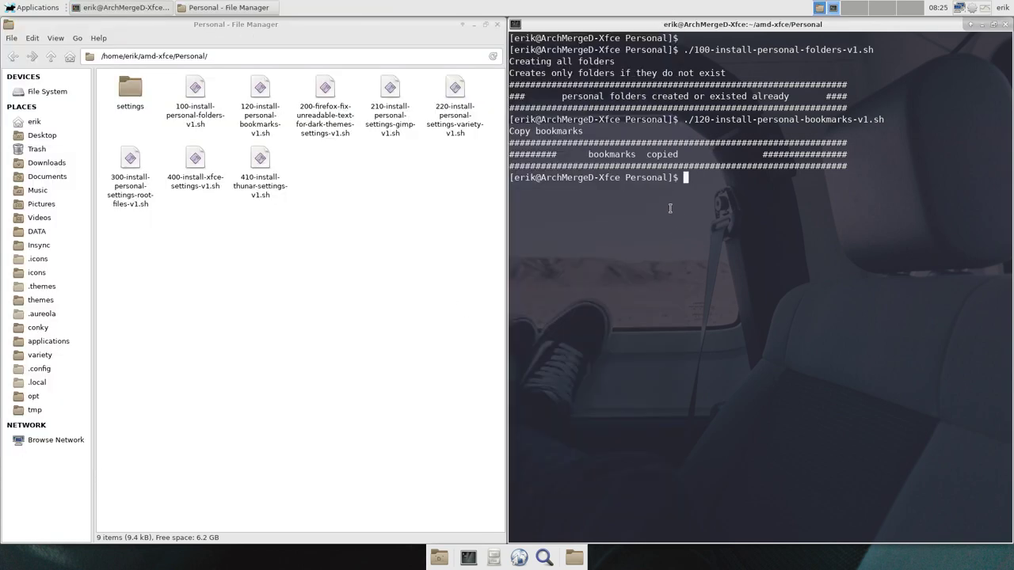
- Run ./200-firefox-fix-unreadable-text-for-dark-themes-settings-v1.sh to install the Firefox dark theme fix
{"action": "type", "text": "./20"}
{"action": "key", "text": "Tab"}
{"action": "key", "text": "Return"}
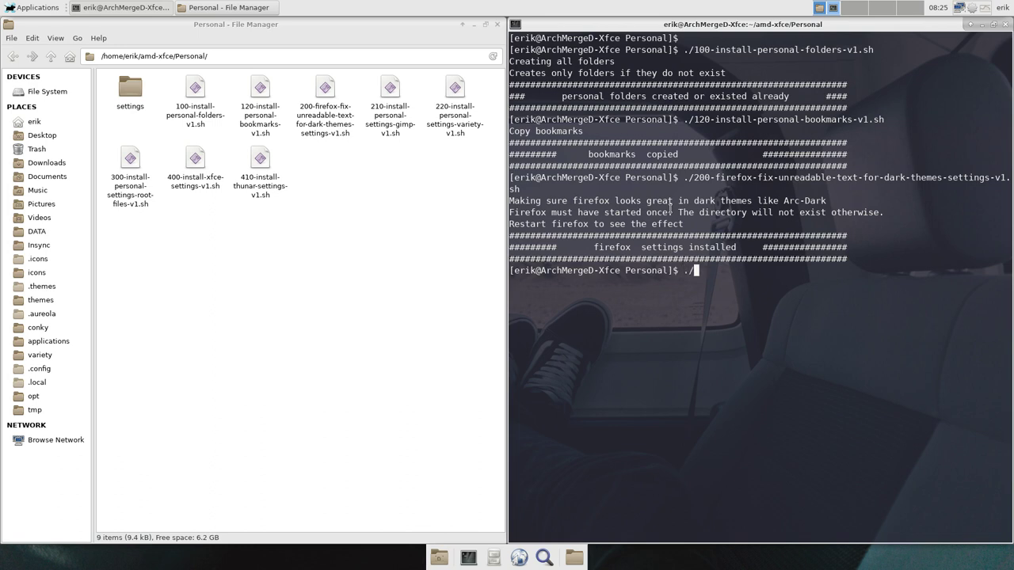
- Run ./210-install-personal-settings-gimp-v1.sh to copy the GIMP scripts and themes
{"action": "type", "text": "210"}
{"action": "key", "text": "Tab"}
{"action": "key", "text": "Return"}
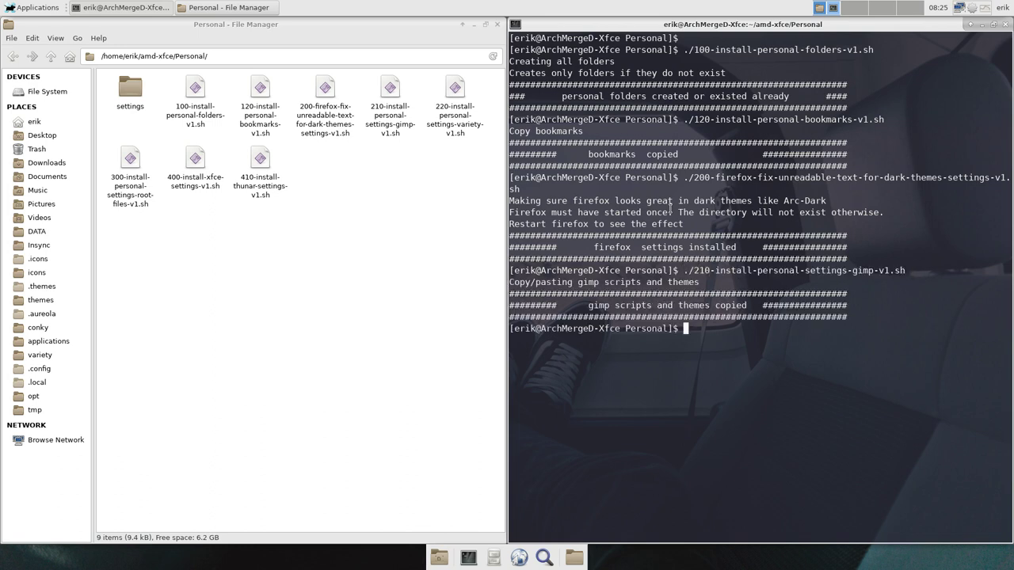
- Run ./220-install-personal-settings-variety-v1.sh to copy the Variety configuration into the config folder
{"action": "type", "text": "./220"}
{"action": "key", "text": "Tab"}
{"action": "key", "text": "Return"}
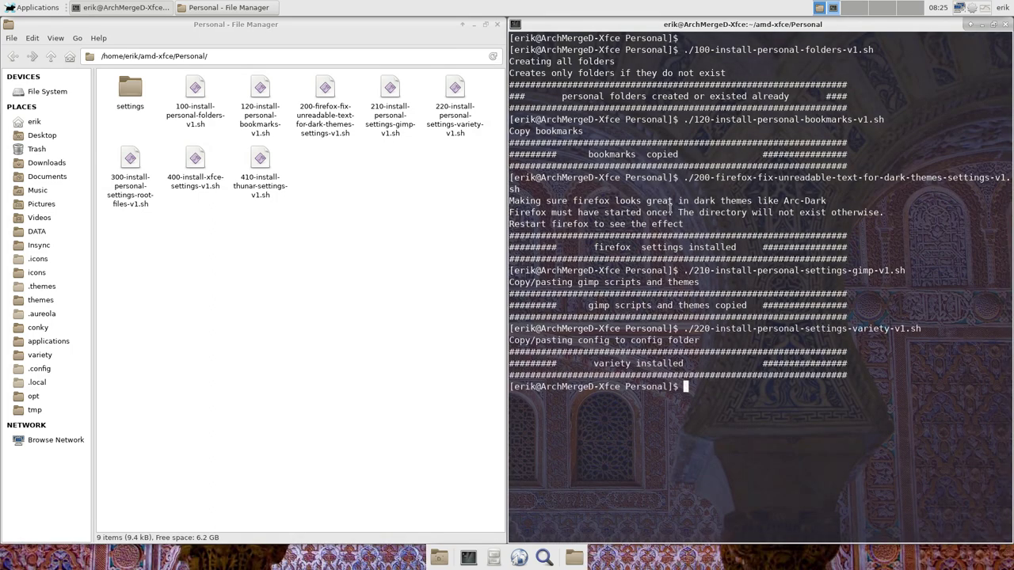
- Run ./300-install-personal-settings-root-files-v1.sh to copy the personal root files
{"action": "type", "text": "./300"}
{"action": "key", "text": "Tab"}
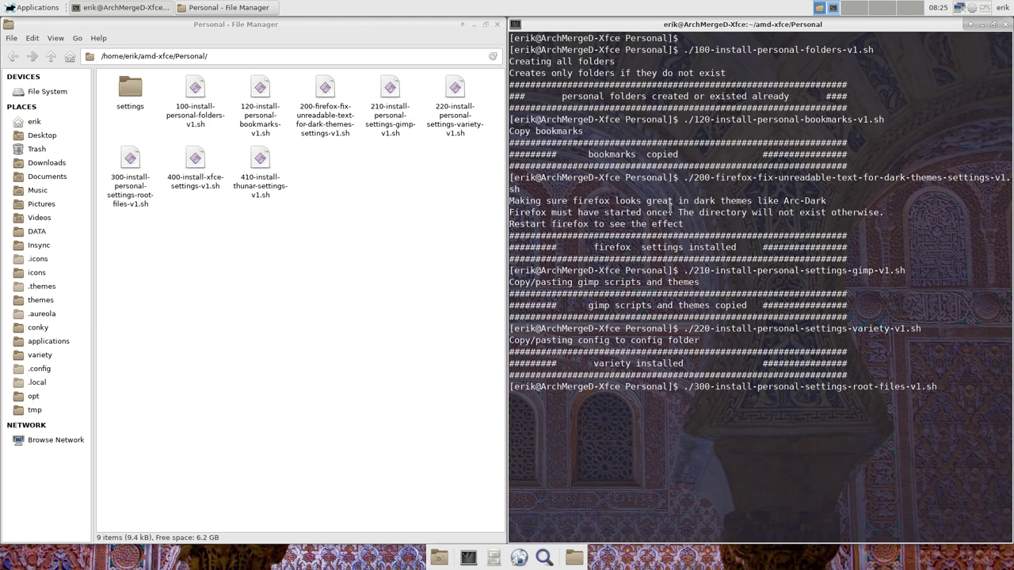
{"action": "key", "text": "Return"}
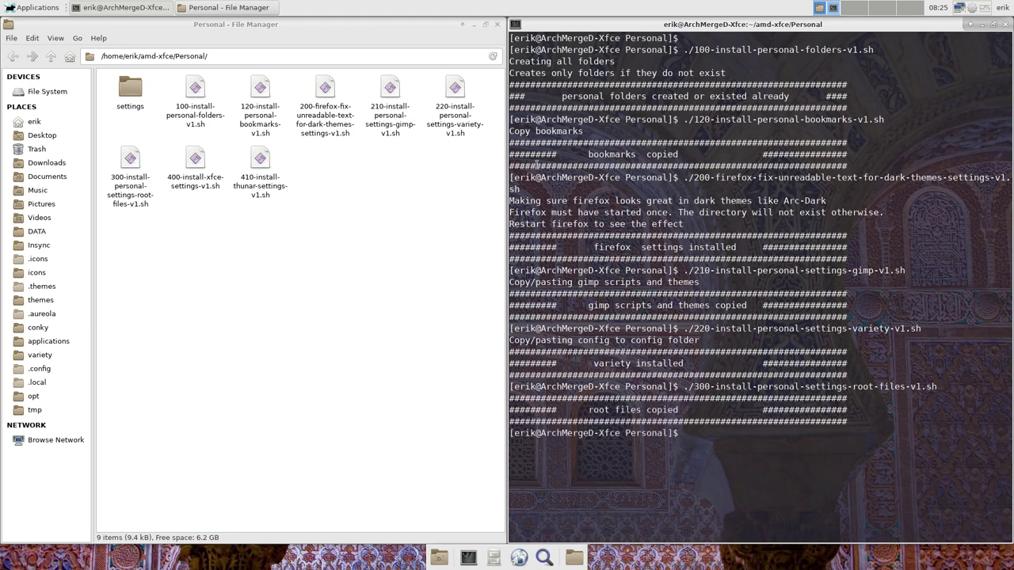
- Examine the subfolders of the settings folder that supply the personal scripts, and return to the Personal folder
{"action": "left_click", "coordinate": [125, 162]}
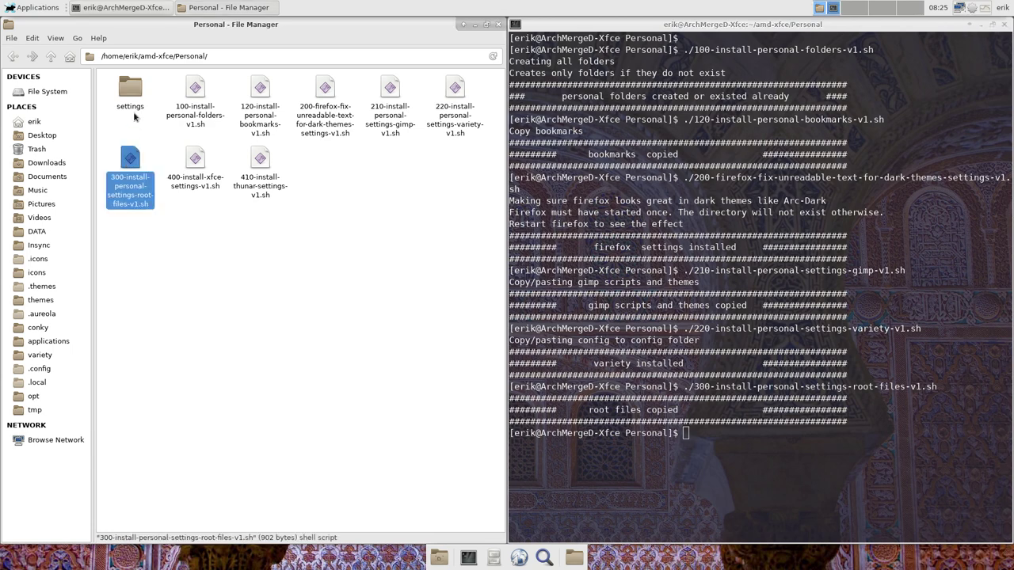
{"action": "left_click", "coordinate": [120, 88]}
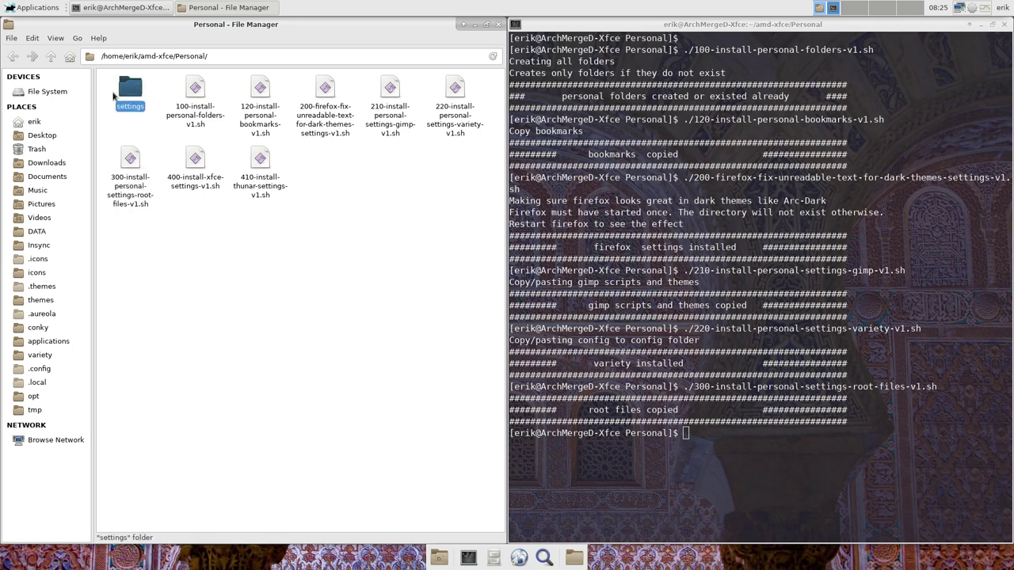
{"action": "double_click", "coordinate": [137, 98]}
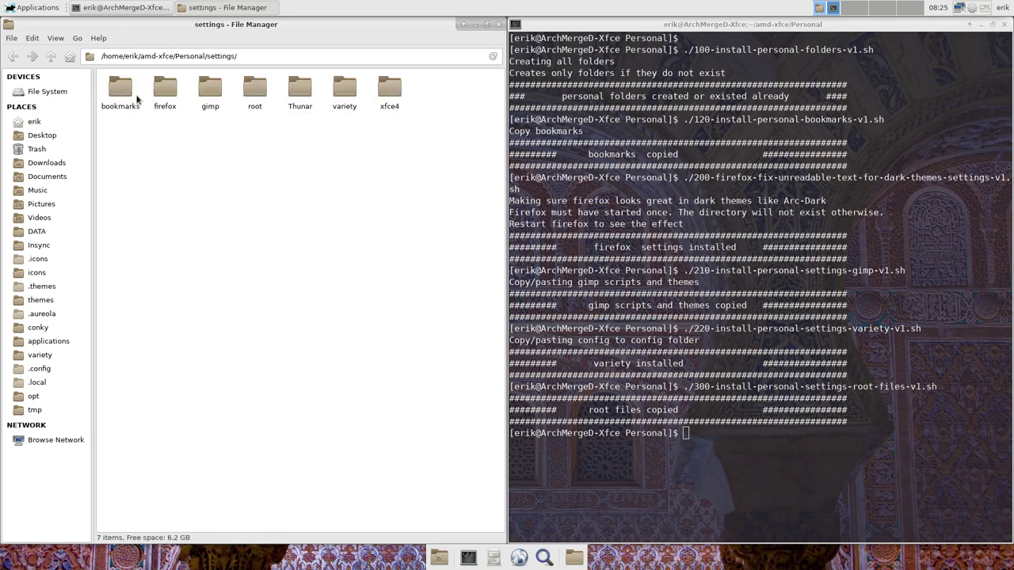
{"action": "left_click_drag", "start_coordinate": [123, 144], "coordinate": [426, 102]}
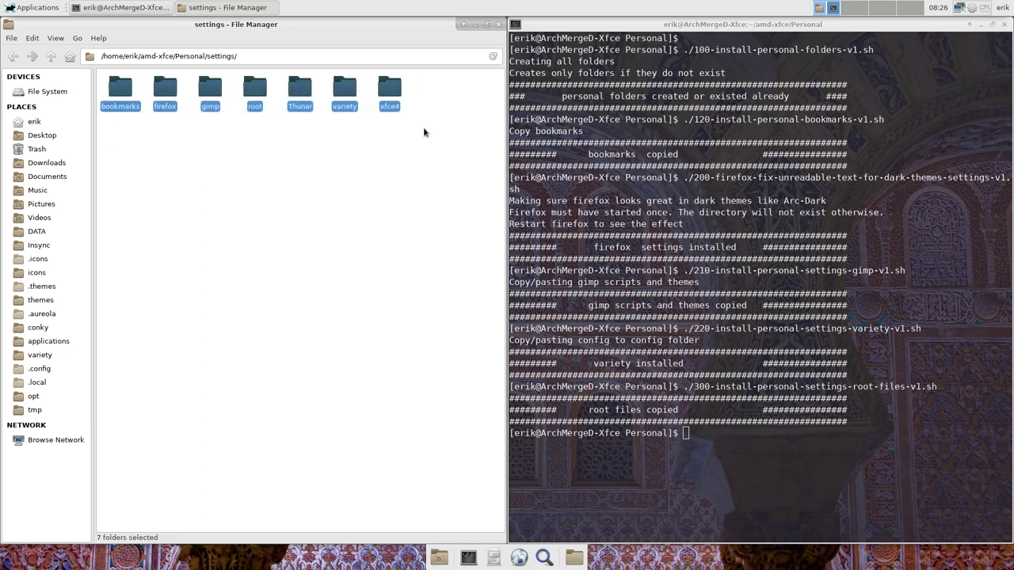
{"action": "left_click", "coordinate": [51, 58]}
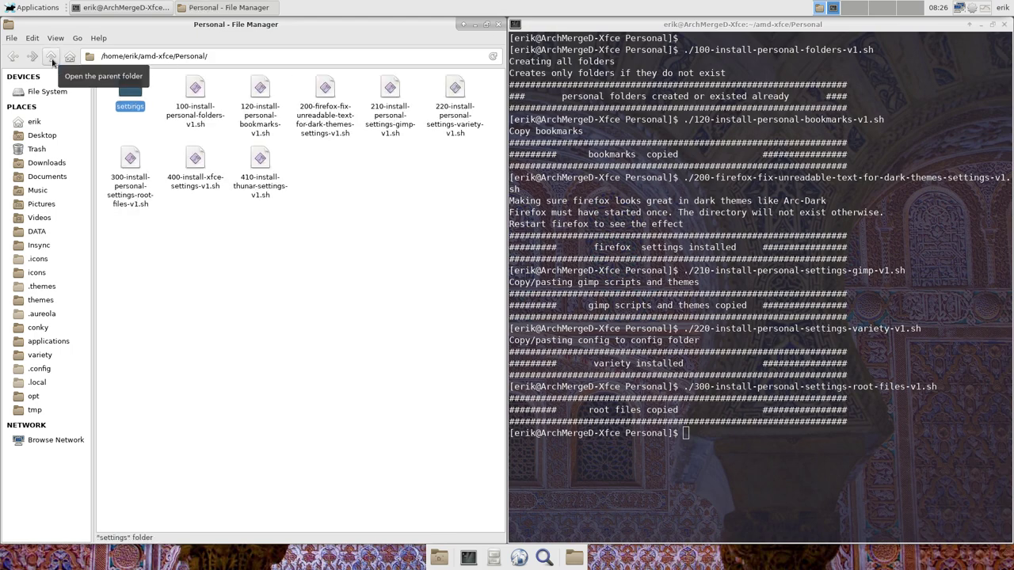
- Run ./400-install-xfce-settings-v1.sh in the terminal to copy the Xfce settings
{"action": "left_click", "coordinate": [635, 378]}
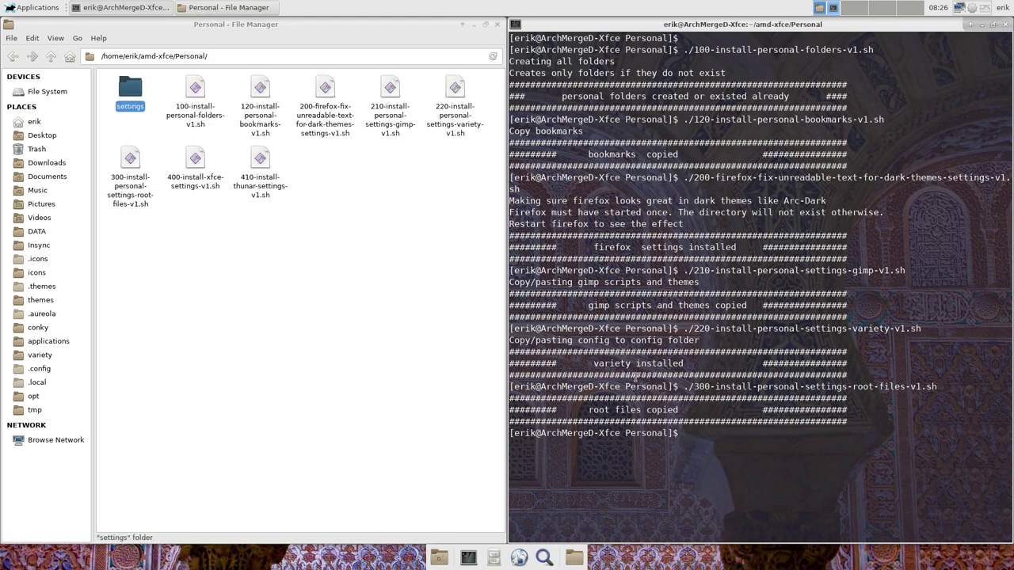
{"action": "type", "text": "./40"}
{"action": "key", "text": "Tab"}
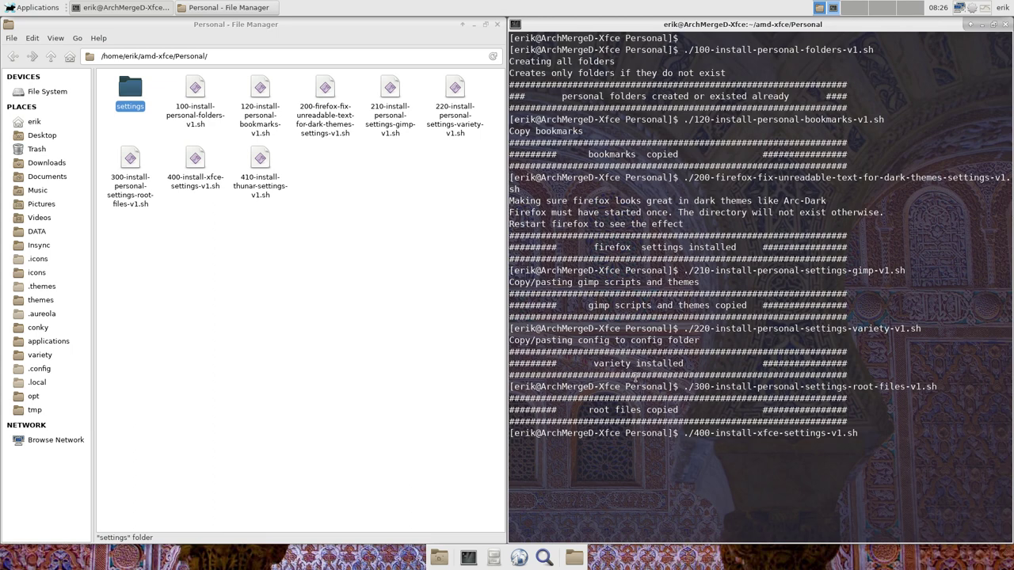
{"action": "key", "text": "Return"}
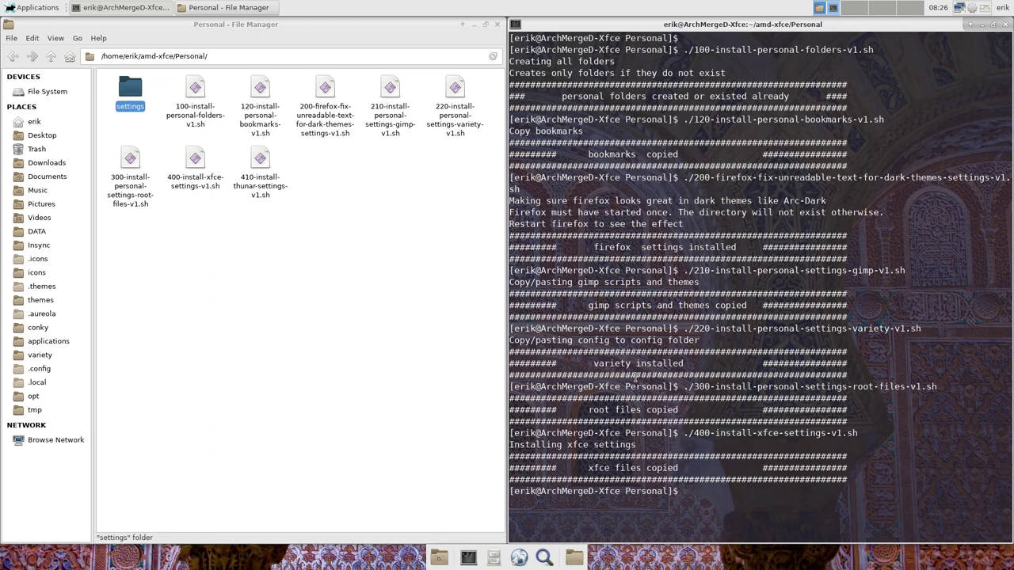
- Prepare ./410-install-thunar-settings-v1.sh, check which folder actions Thunar offers without it, and run the script to install the Thunar settings
{"action": "type", "text": "./410"}
{"action": "key", "text": "Tab"}
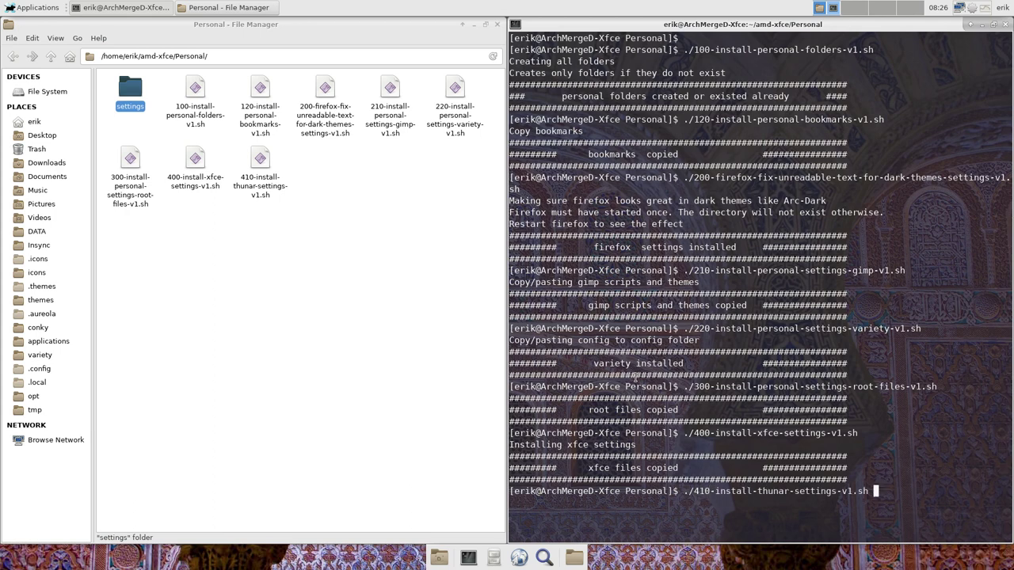
{"action": "right_click", "coordinate": [315, 288]}
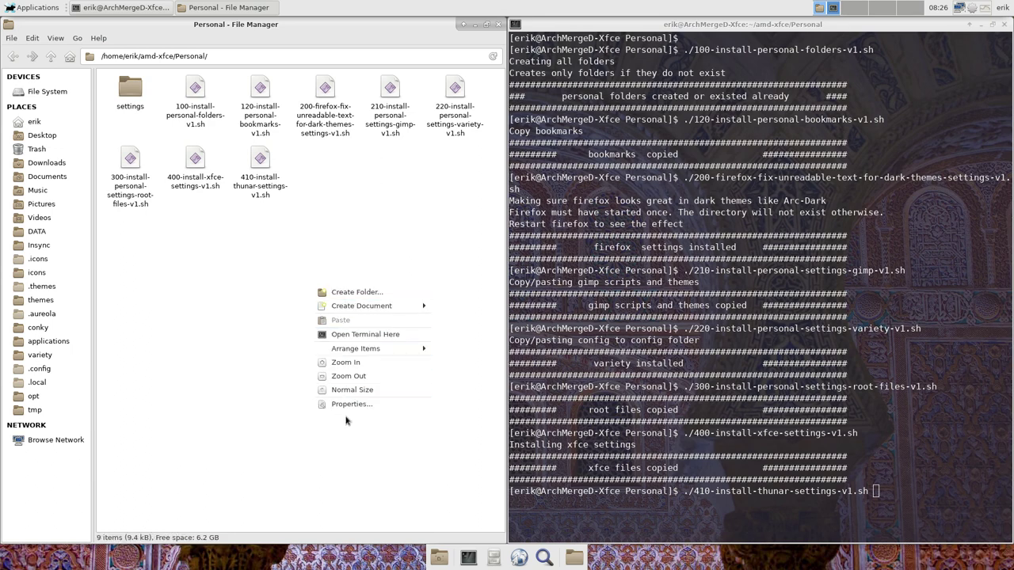
{"action": "left_click", "coordinate": [261, 301]}
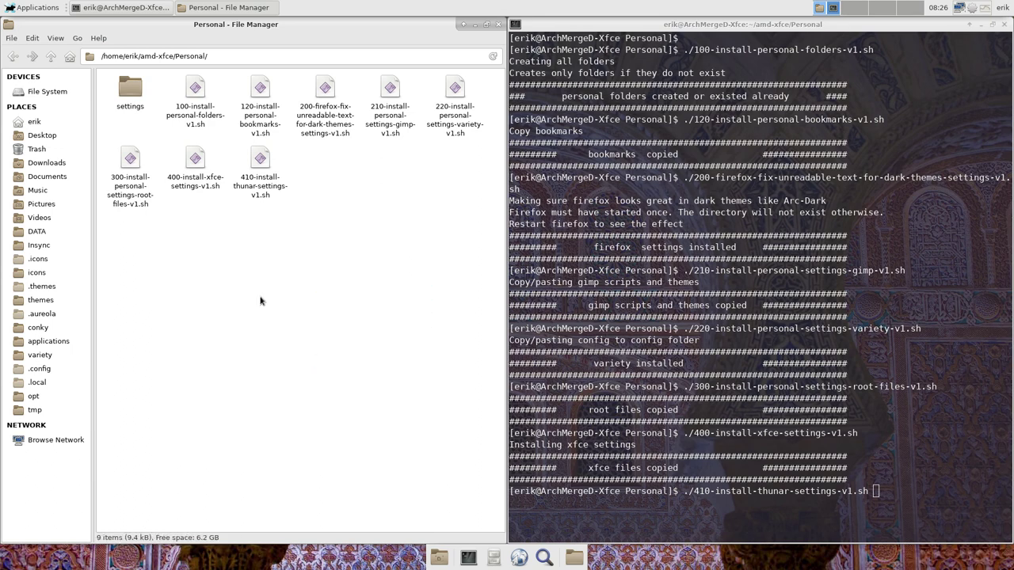
{"action": "left_click", "coordinate": [731, 414]}
{"action": "key", "text": "Return"}
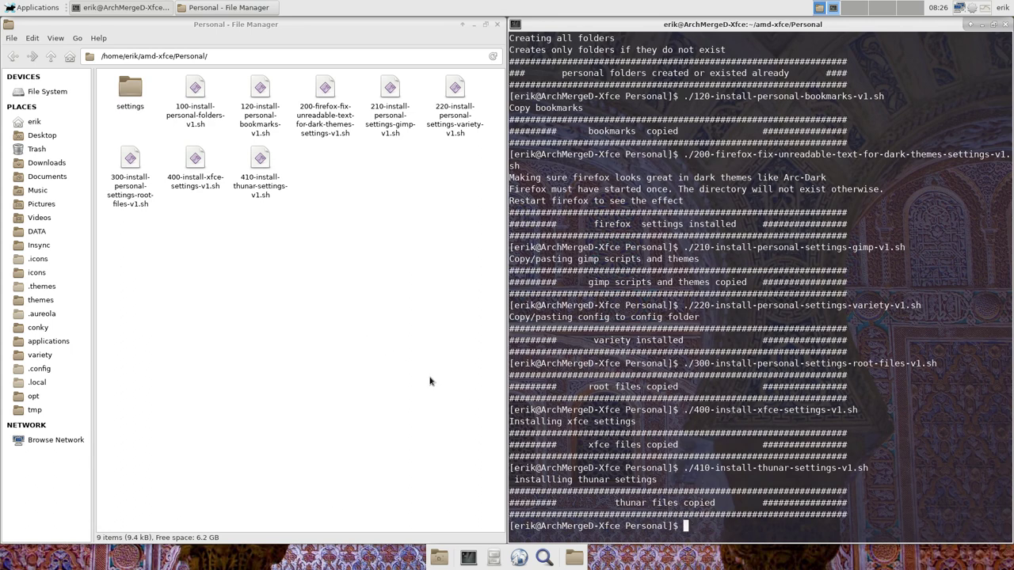
- Look up the quit option in the manual page with man thunar, and end the running Thunar instance with thunar -q
{"action": "type", "text": "man thun"}
{"action": "type", "text": "ar"}
{"action": "key", "text": "Return"}
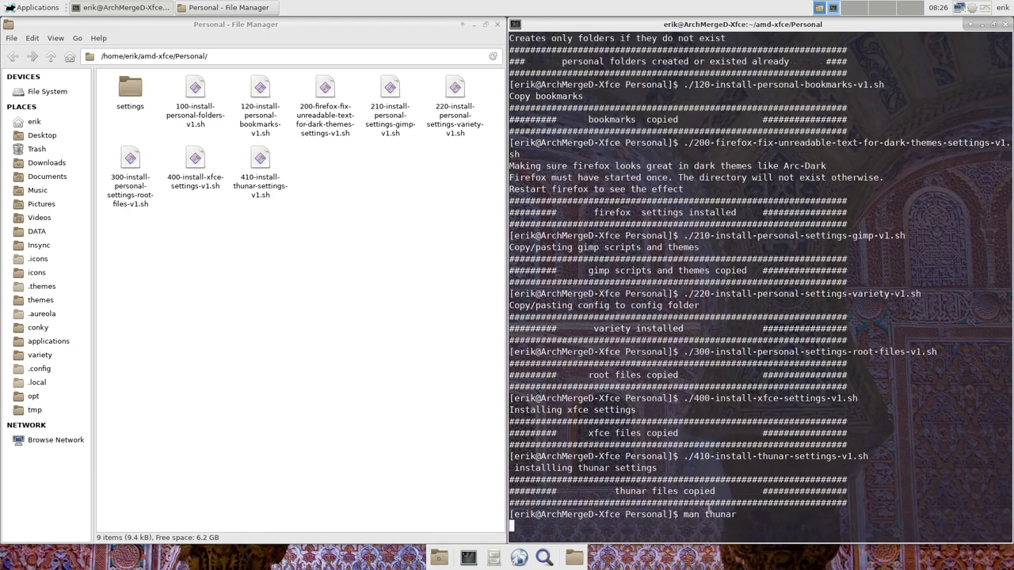
{"action": "scroll", "coordinate": [631, 460], "scroll_direction": "down", "scroll_amount": 5}
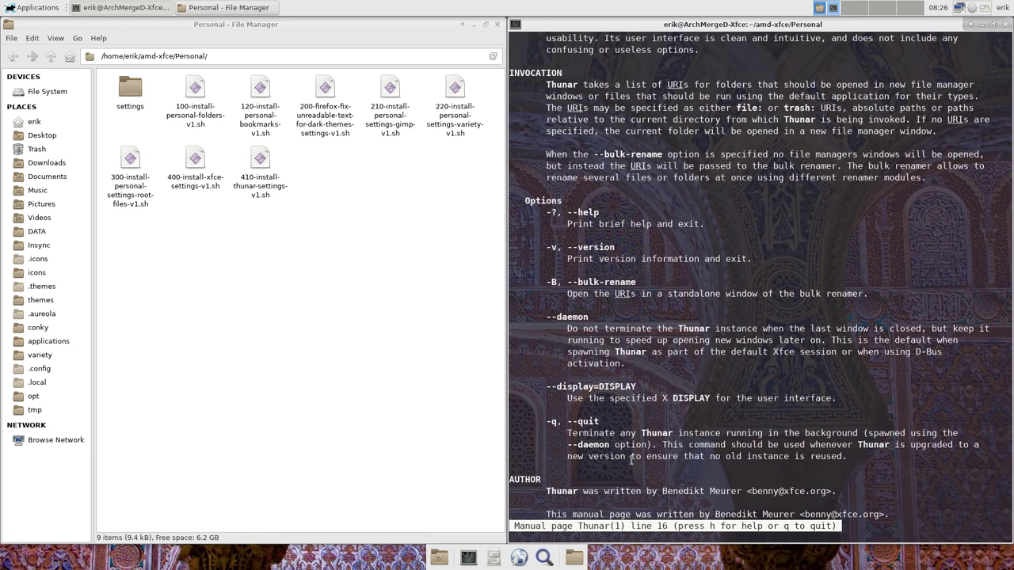
{"action": "type", "text": "qthunar -q"}
{"action": "key", "text": "Return"}
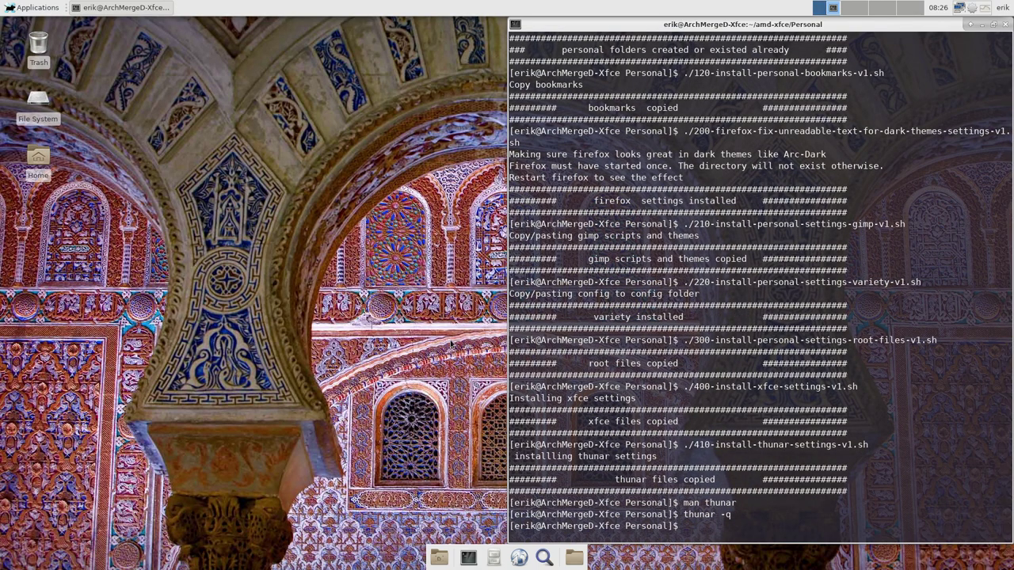
- Reopen the Home folder to check the custom actions offered for it, and close the file manager and terminal windows
{"action": "double_click", "coordinate": [34, 164]}
{"action": "right_click", "coordinate": [183, 152]}
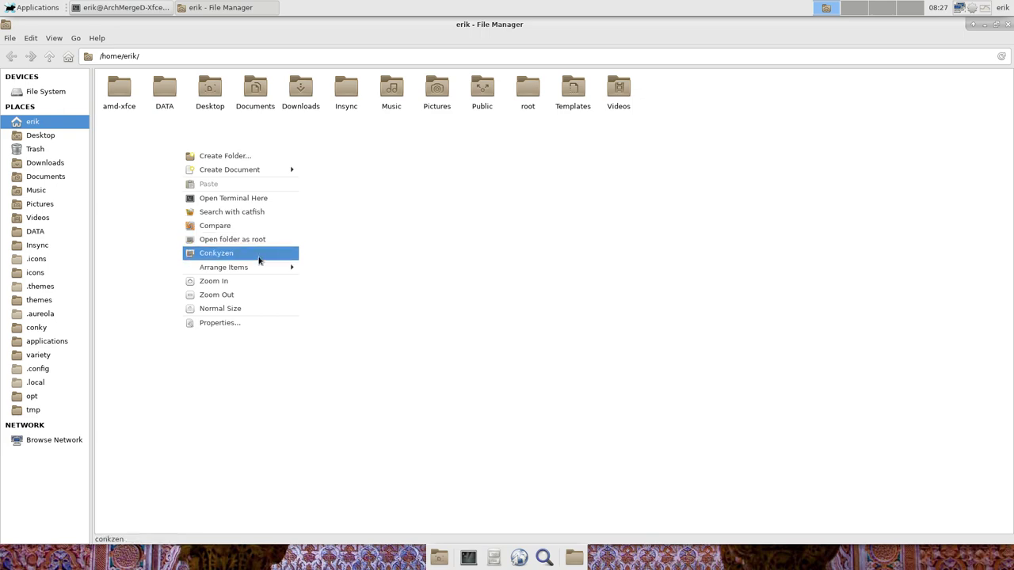
{"action": "left_click", "coordinate": [468, 228]}
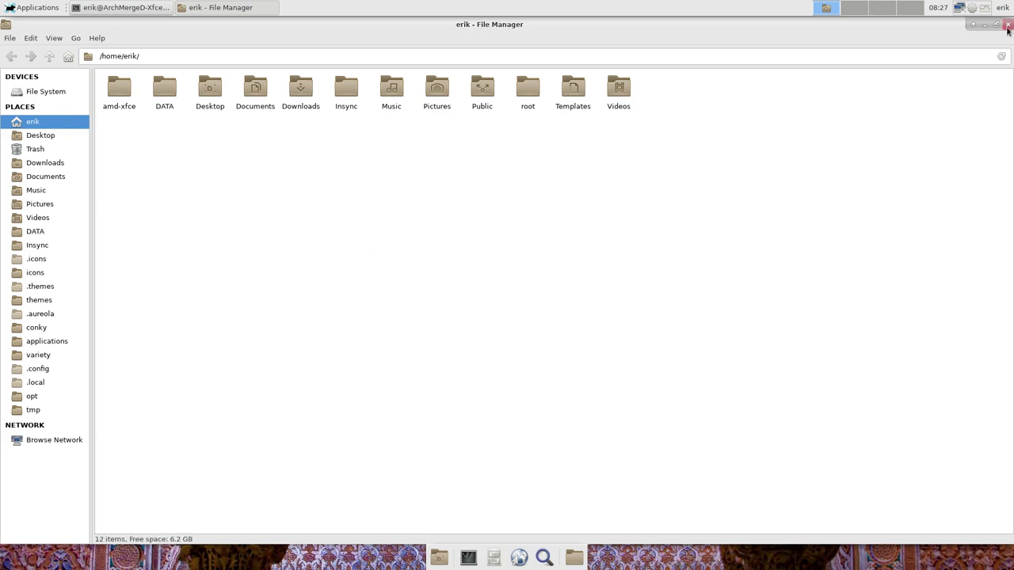
{"action": "left_click", "coordinate": [1008, 25]}
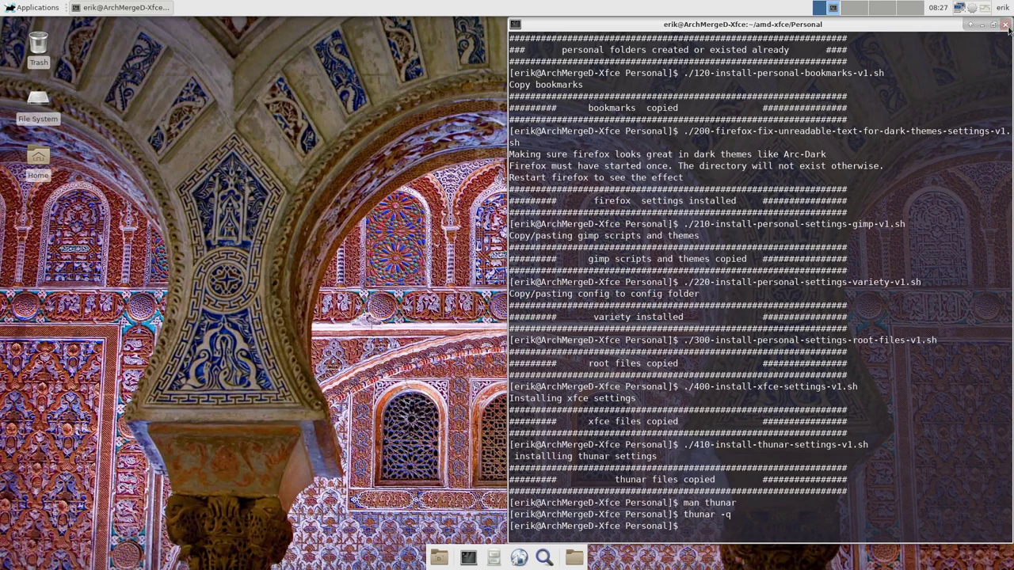
{"action": "left_click", "coordinate": [1006, 24]}
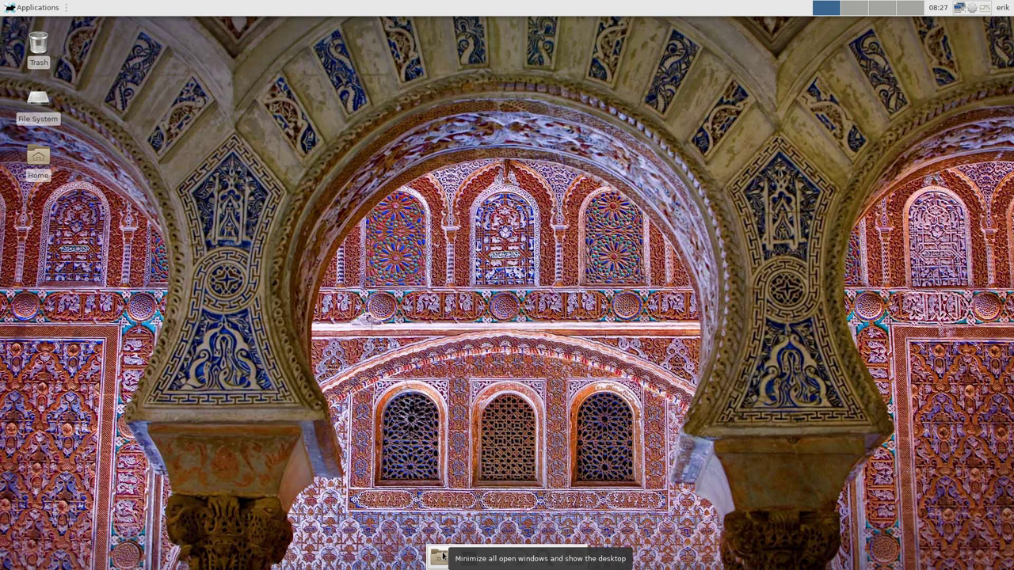
- Review the install scripts in the amd-xfce folder and its Personal subfolder, and close the file manager
{"action": "left_click", "coordinate": [574, 557]}
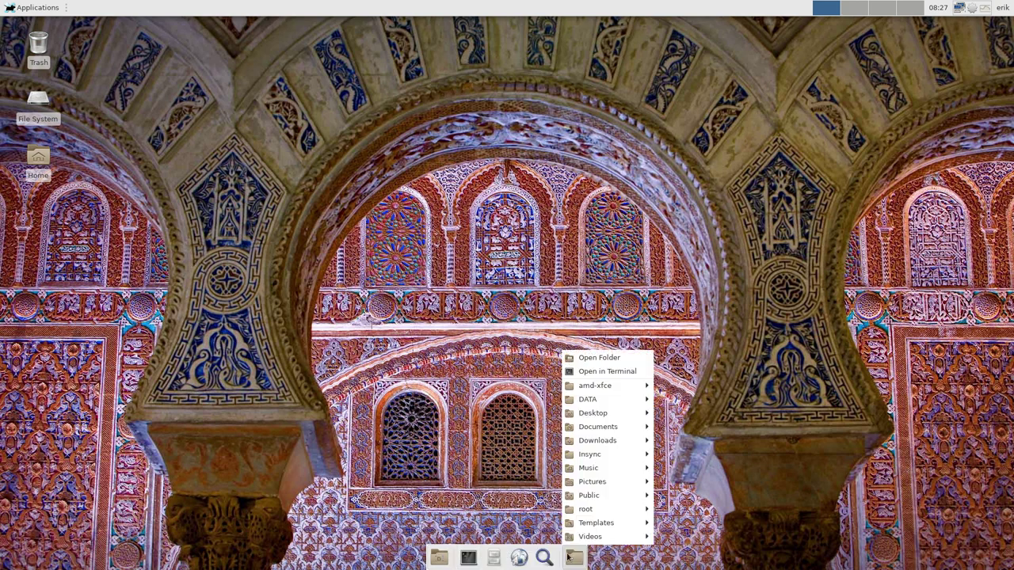
{"action": "left_click", "coordinate": [207, 206]}
{"action": "double_click", "coordinate": [39, 158]}
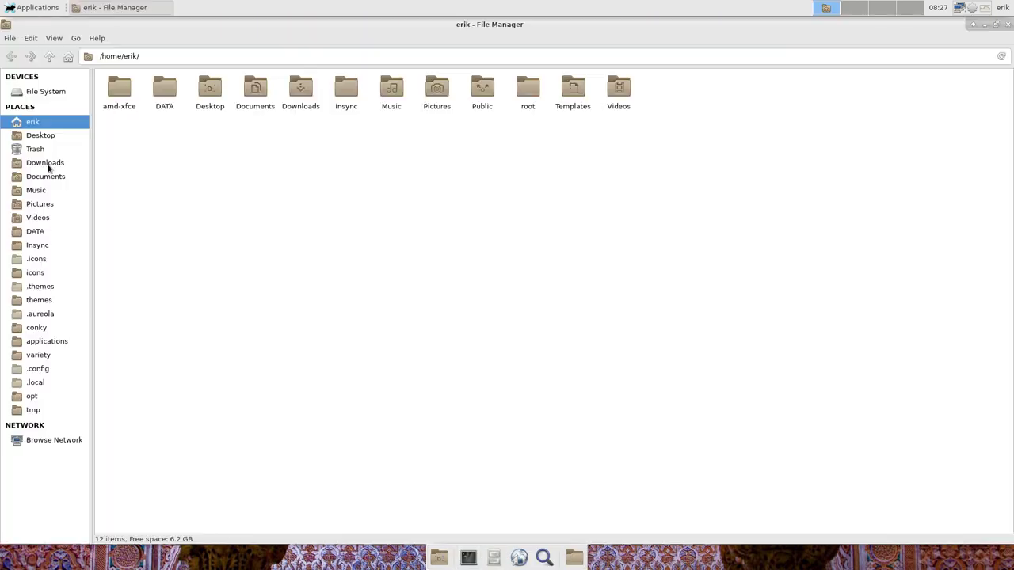
{"action": "double_click", "coordinate": [119, 89]}
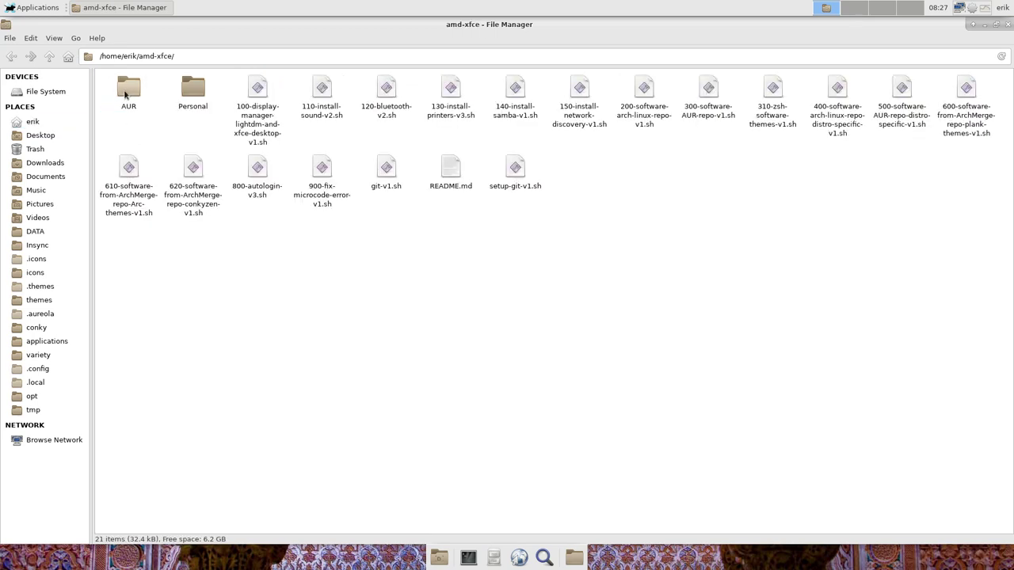
{"action": "left_click_drag", "start_coordinate": [113, 241], "coordinate": [996, 76]}
{"action": "double_click", "coordinate": [190, 105]}
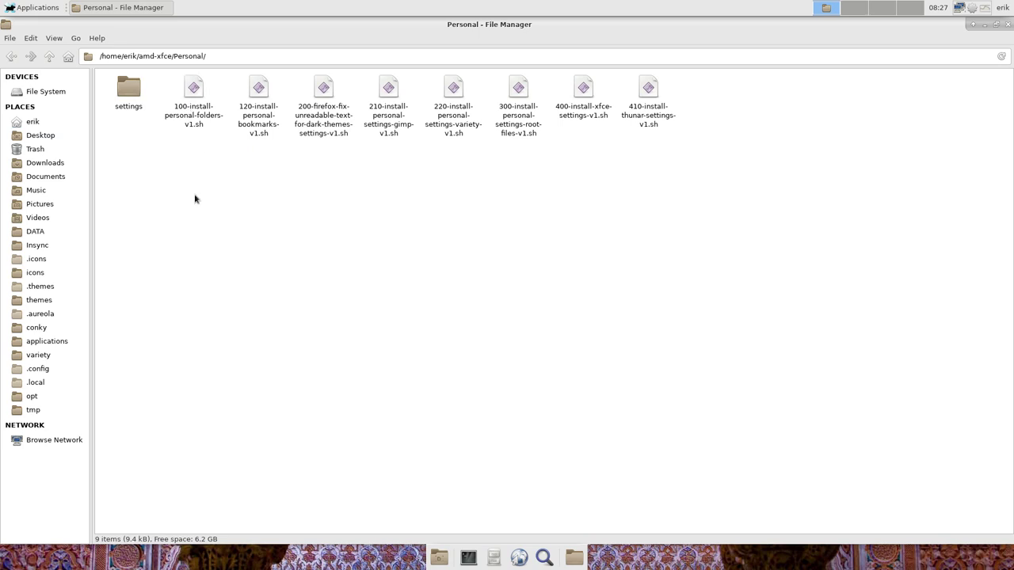
{"action": "left_click", "coordinate": [49, 56]}
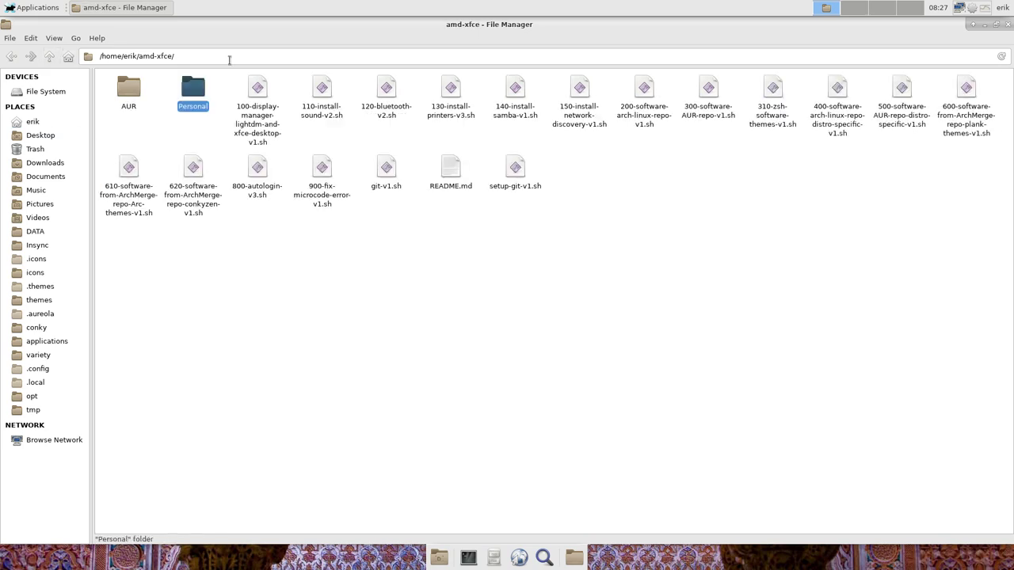
{"action": "left_click", "coordinate": [1007, 24]}
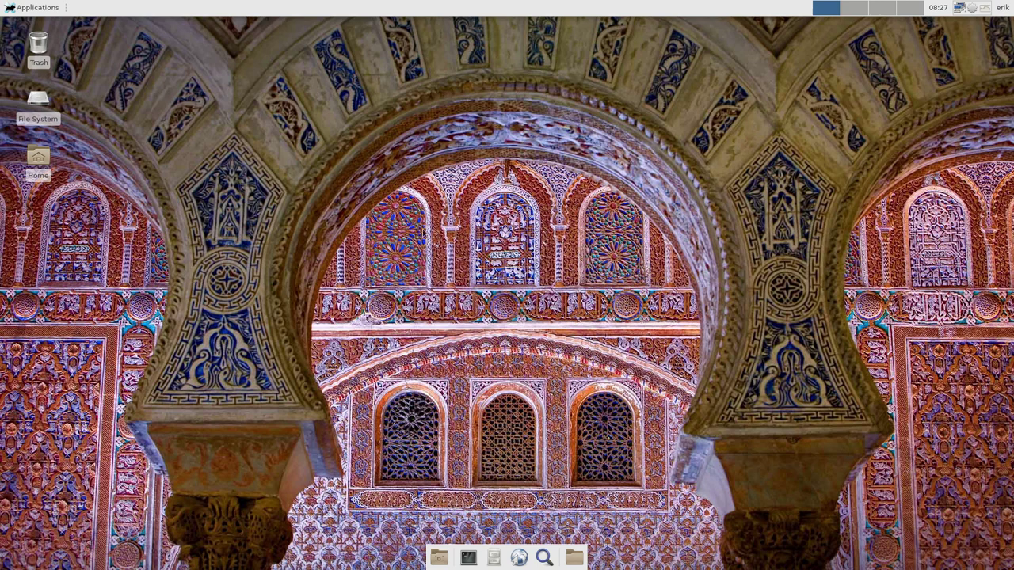